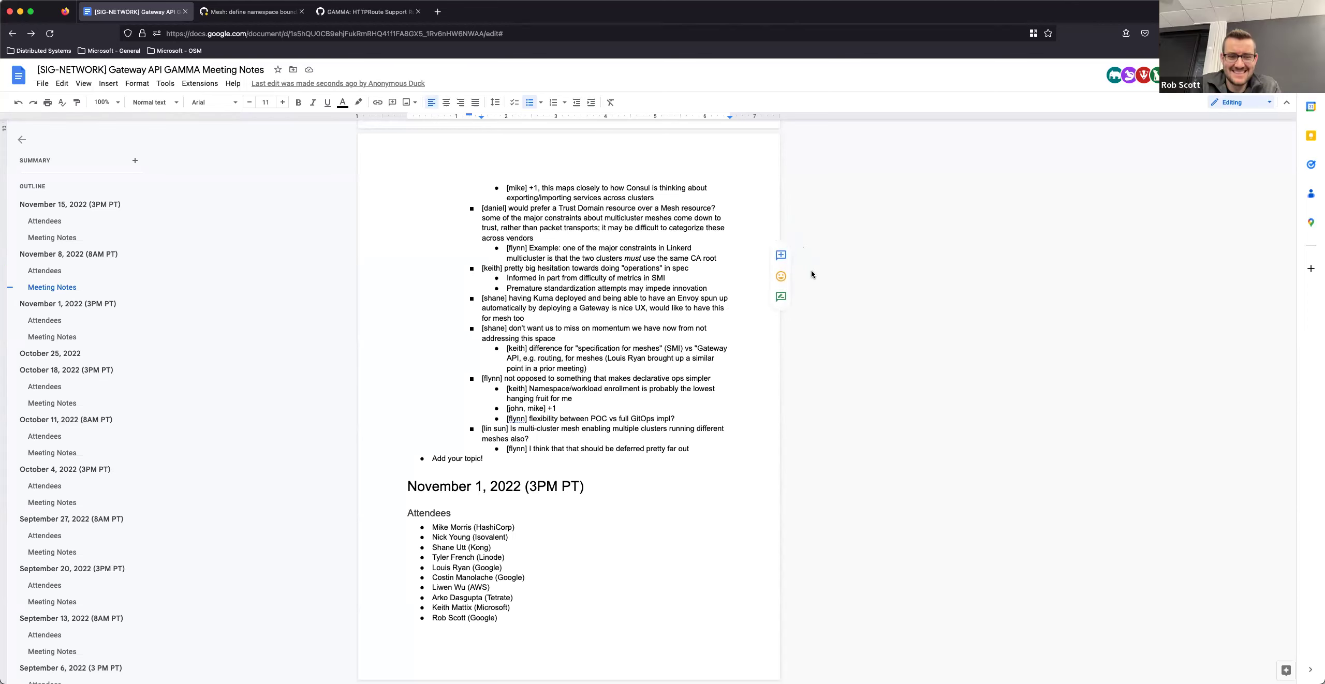
# Zoom the browser view of the meeting notes to 150% for easier reading
pyautogui.click(477, 356)
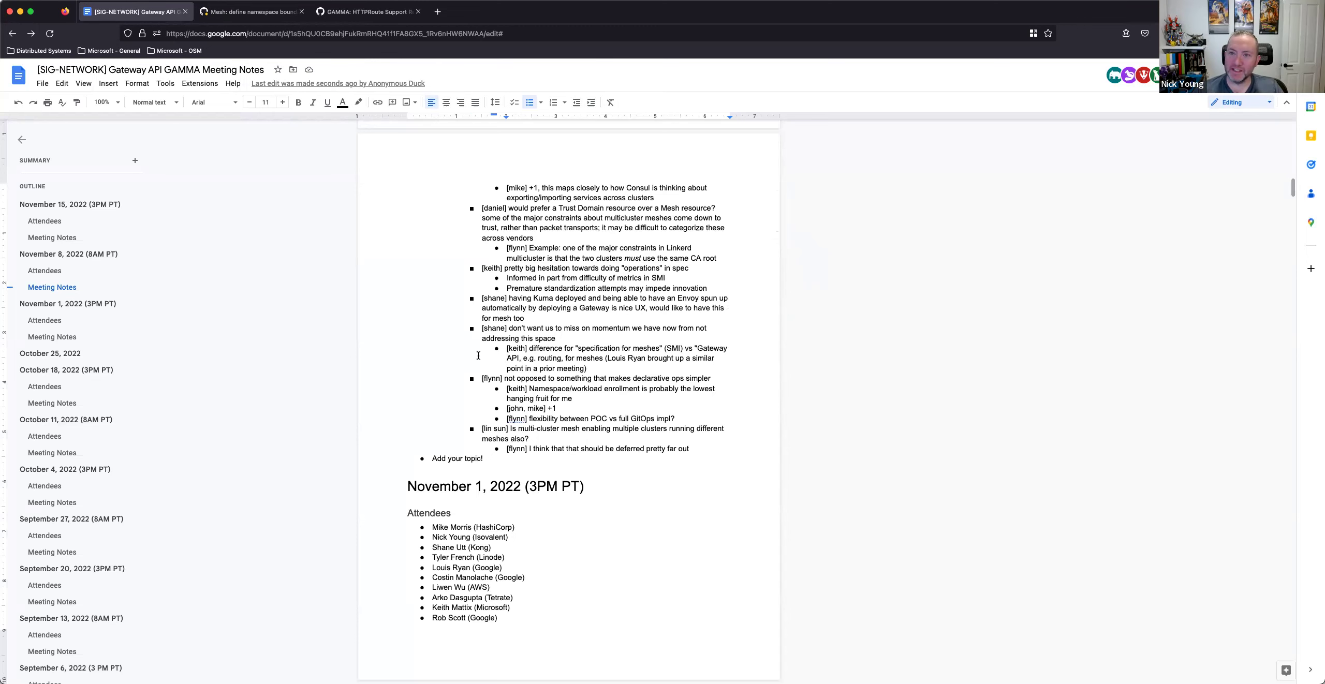
pyautogui.hotkey('ctrl', '+')
pyautogui.hotkey('ctrl', '+')
pyautogui.hotkey('ctrl', '+')
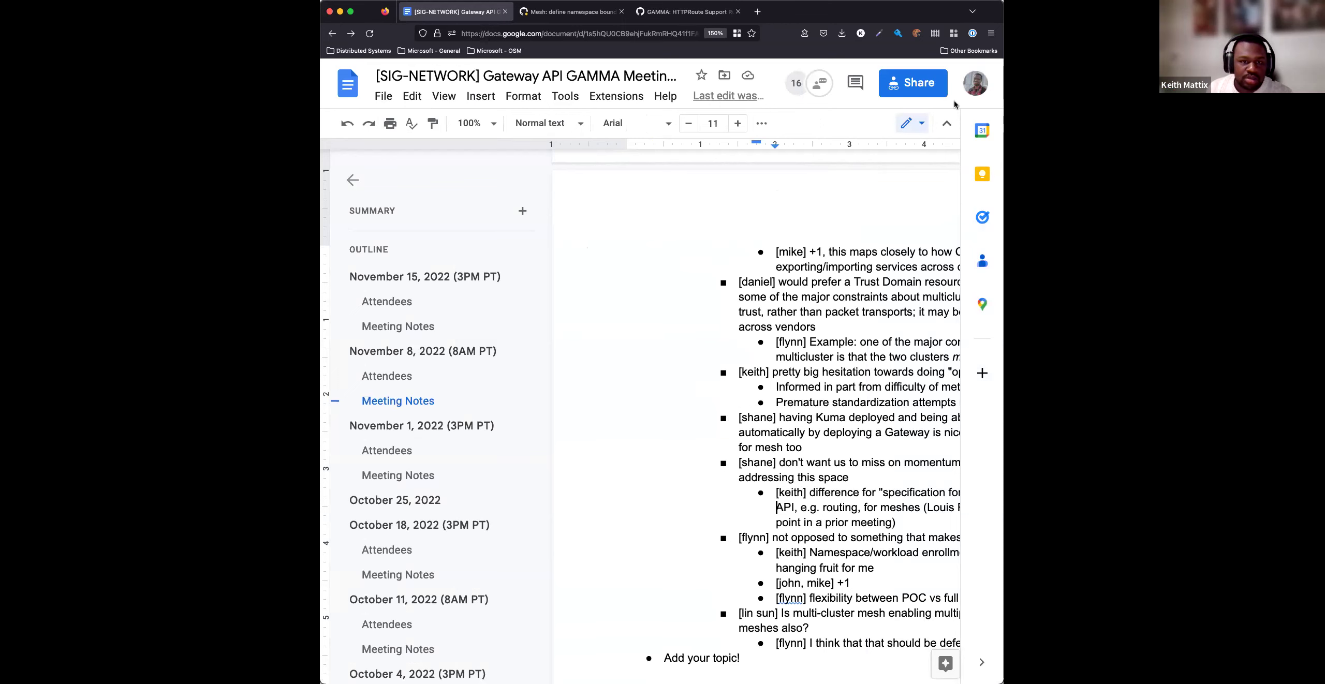
pyautogui.click(716, 33)
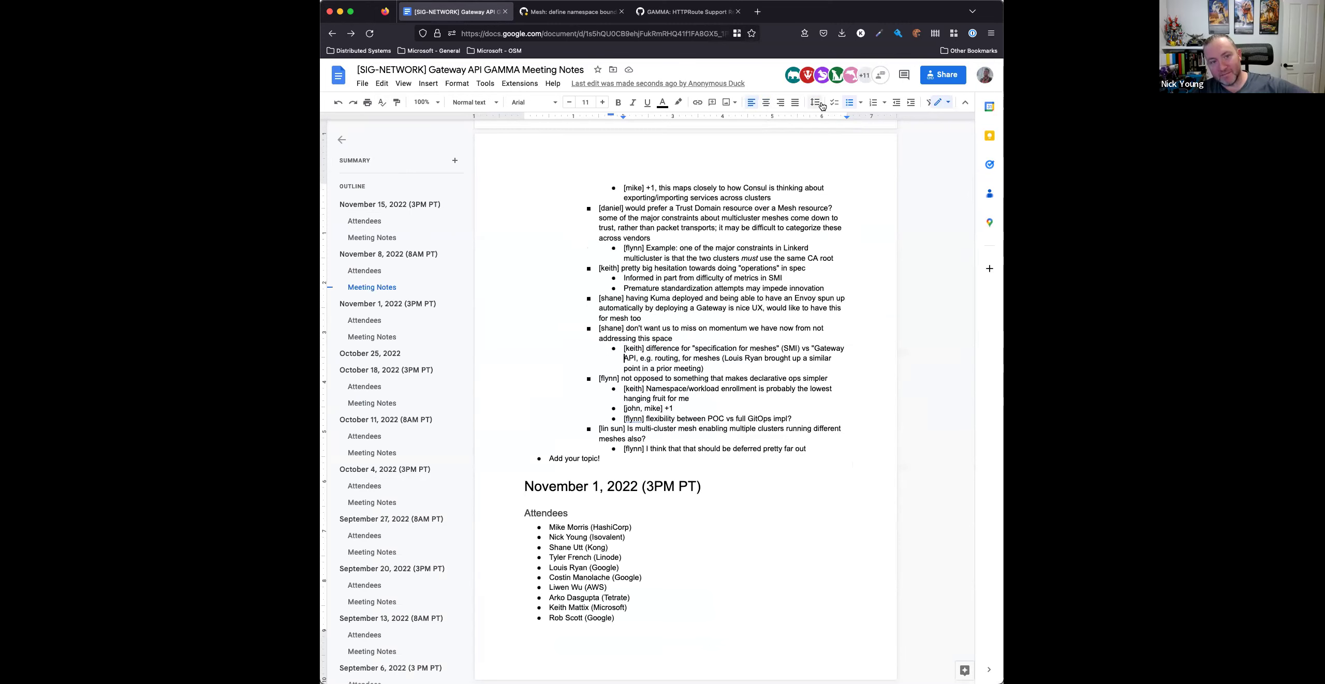
pyautogui.hotkey('ctrl', '+')
pyautogui.hotkey('ctrl', '+')
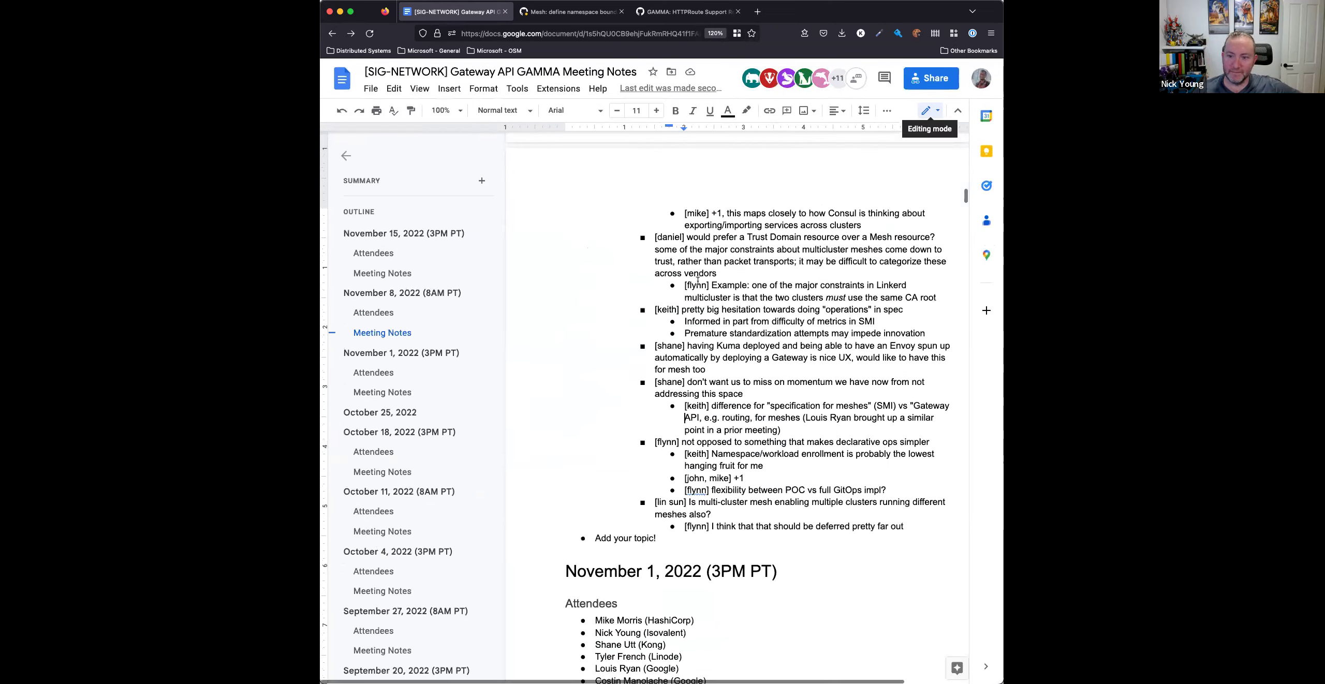
pyautogui.hotkey('ctrl', '+')
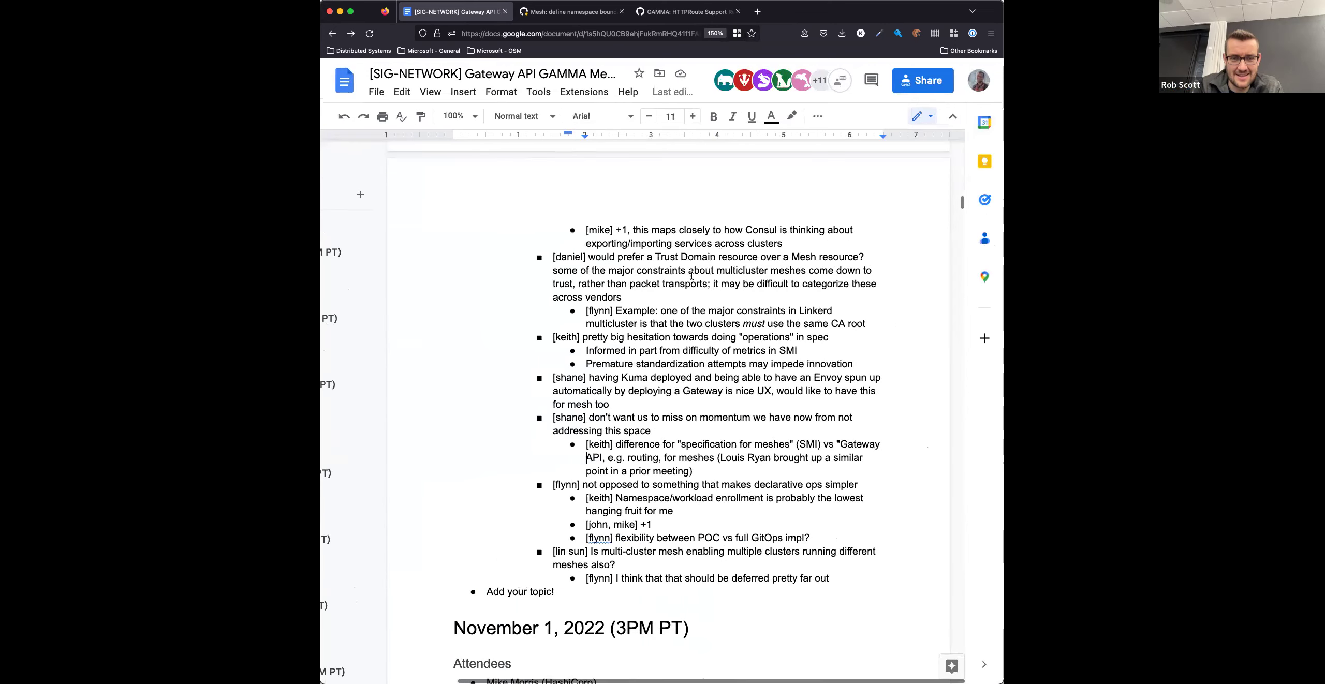
pyautogui.hotkey('ctrl', '+')
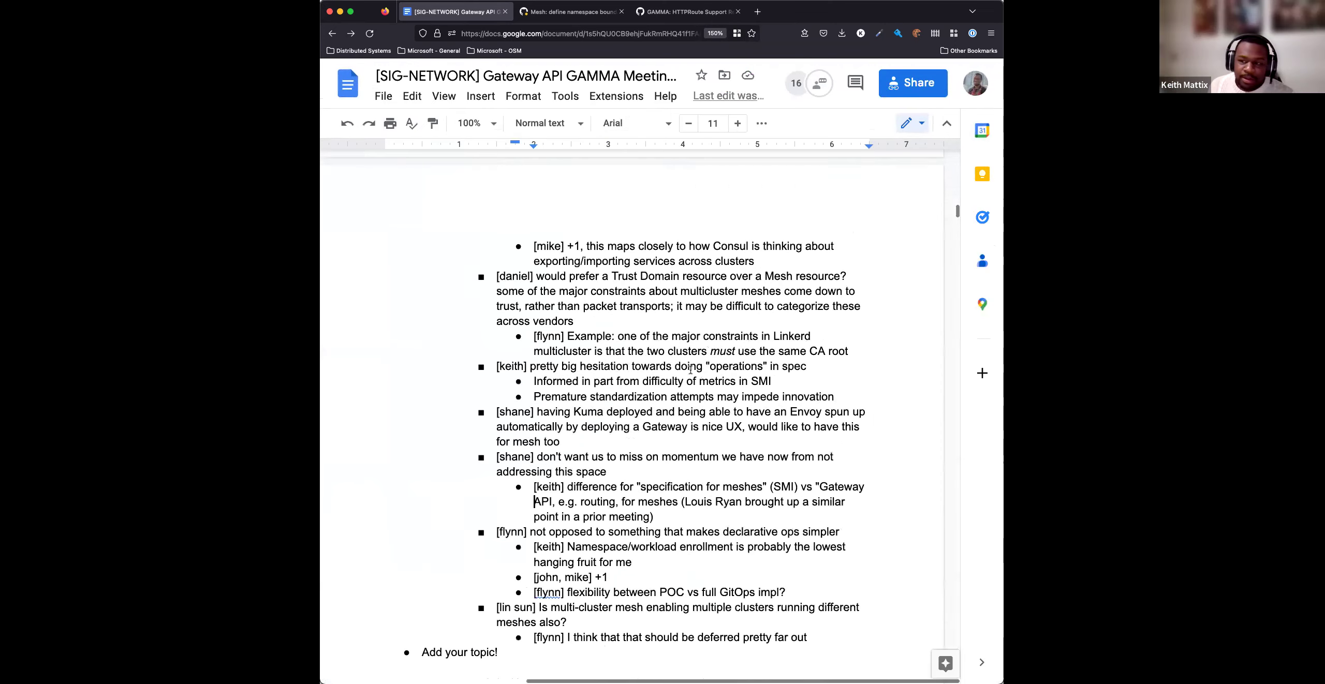
pyautogui.scroll(-3, 690, 370)
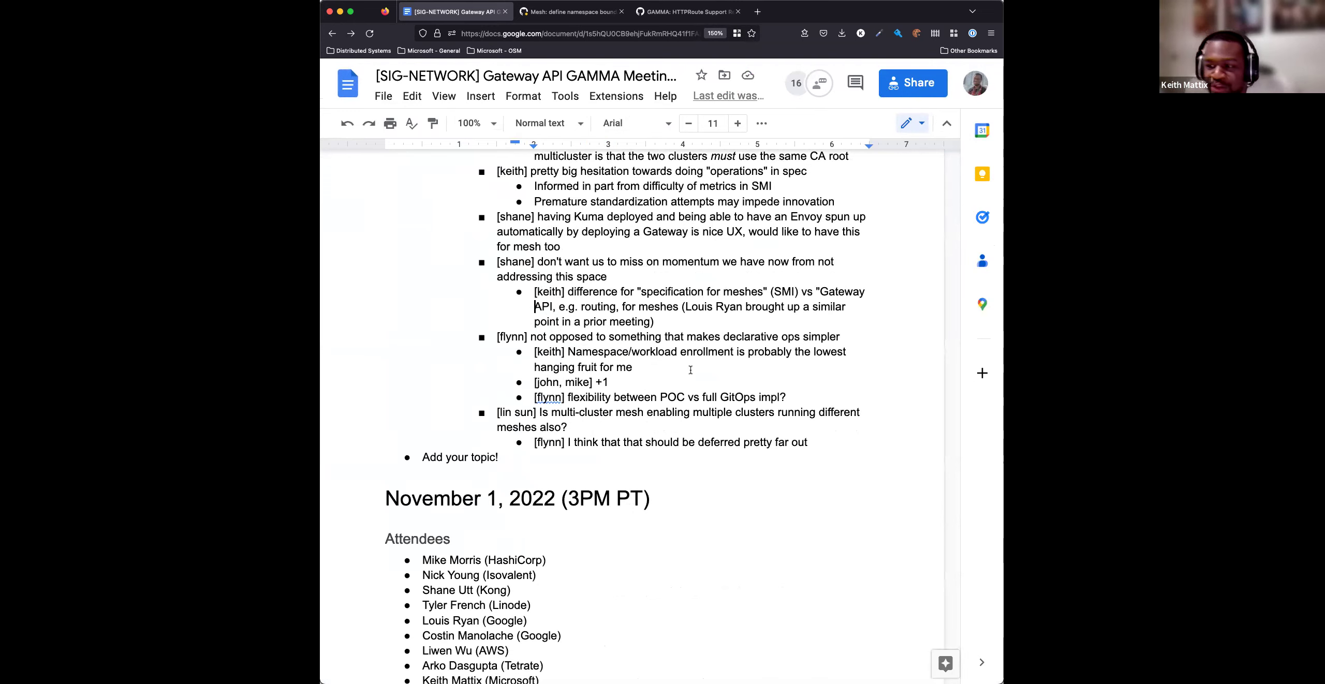
pyautogui.scroll(5, 750, 332)
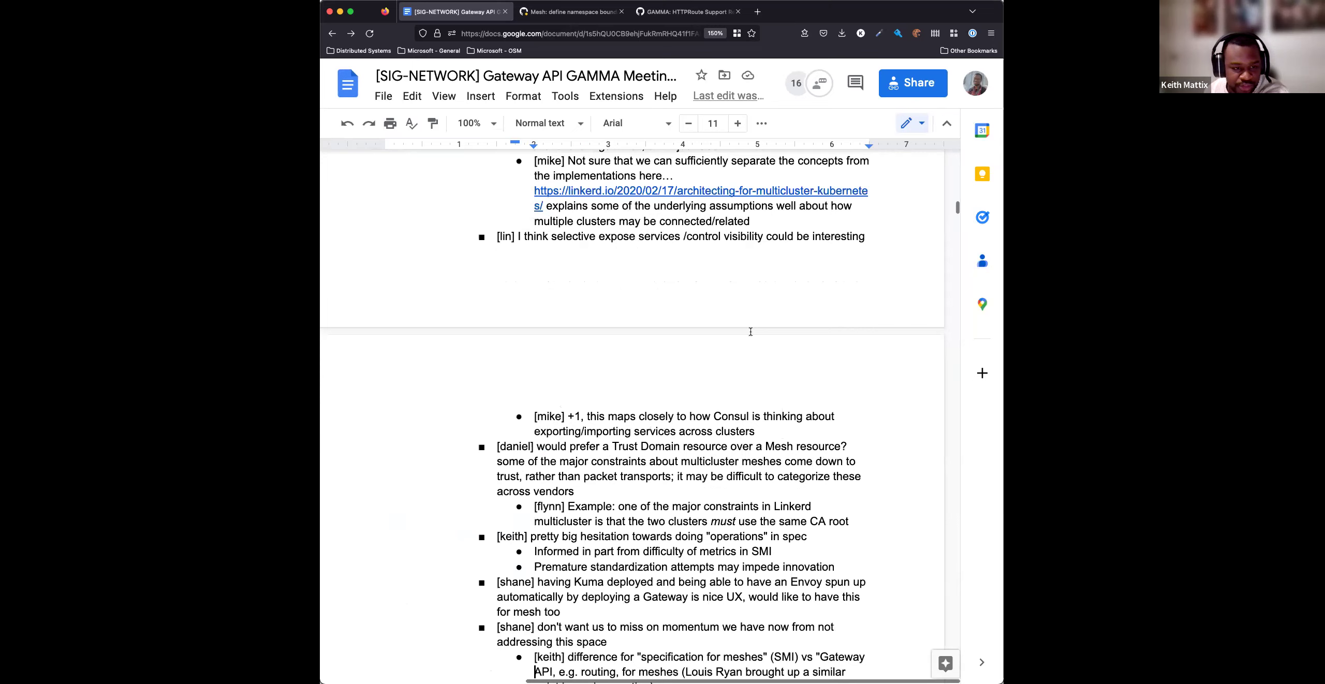
pyautogui.scroll(5, 751, 332)
pyautogui.scroll(5, 753, 329)
pyautogui.scroll(5, 757, 329)
pyautogui.scroll(-5, 757, 329)
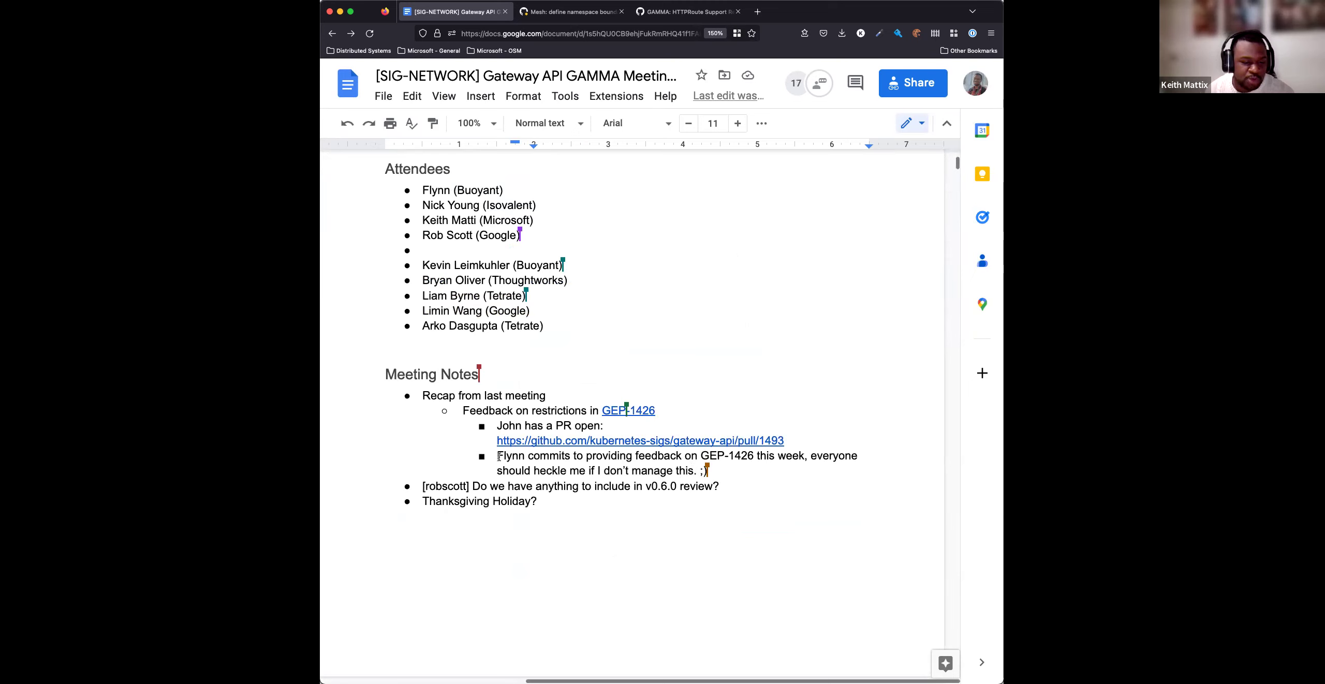
# Review the Flynn commits and multi-cluster replies, then select the 'Mulit-cluster mesh?' link to show its preview
pyautogui.moveTo(497, 455)
pyautogui.mouseDown()
pyautogui.moveTo(739, 485)
pyautogui.moveTo(745, 475)
pyautogui.mouseUp()
pyautogui.click(746, 475)
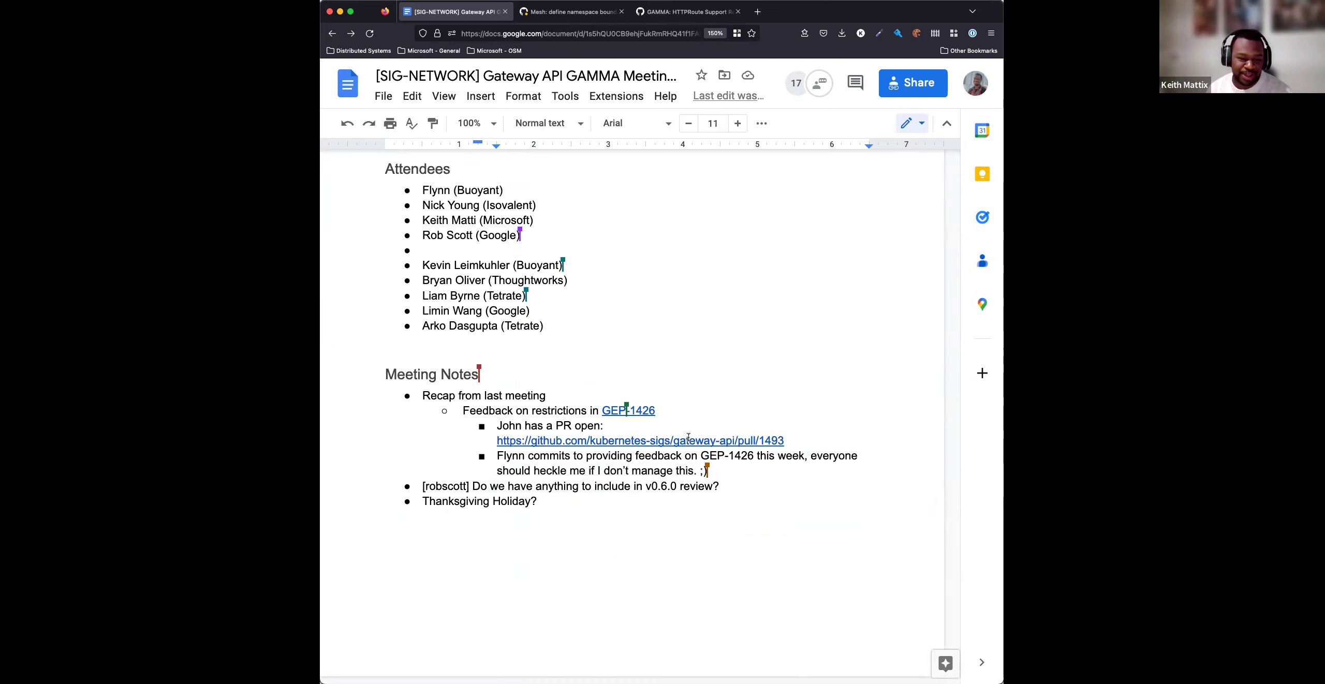
pyautogui.doubleClick(753, 466)
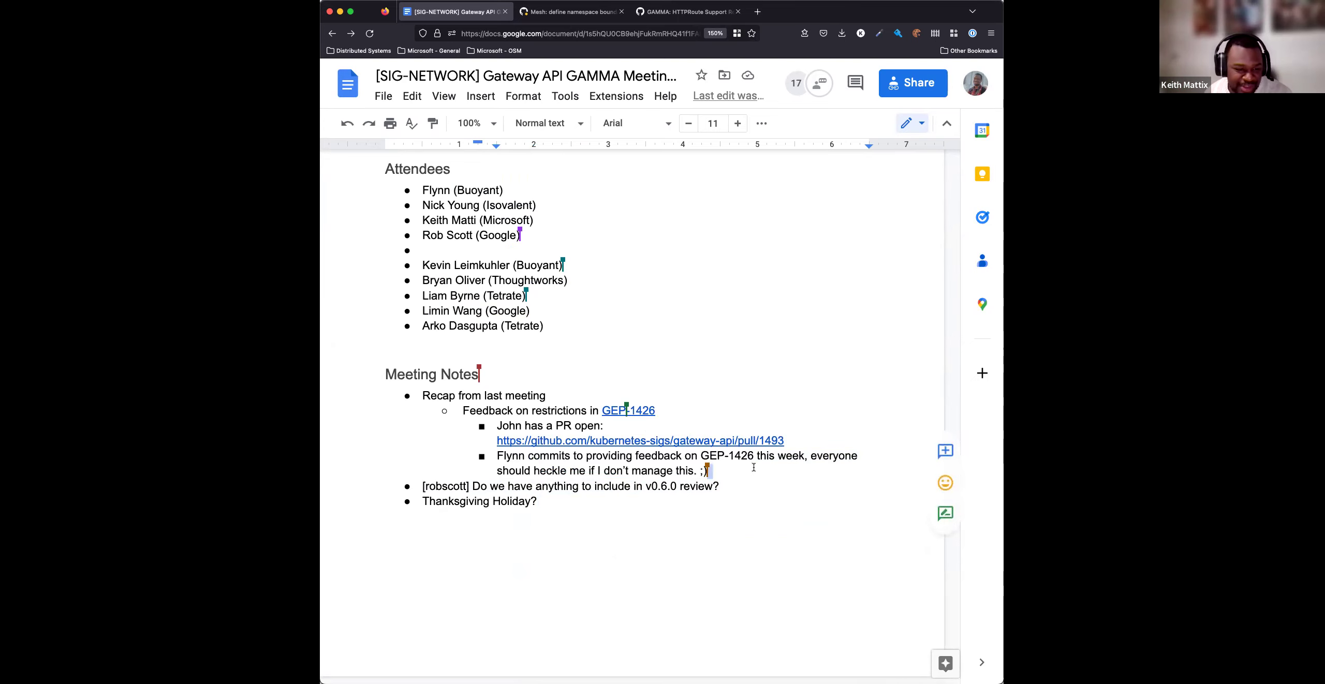
pyautogui.scroll(-3, 764, 470)
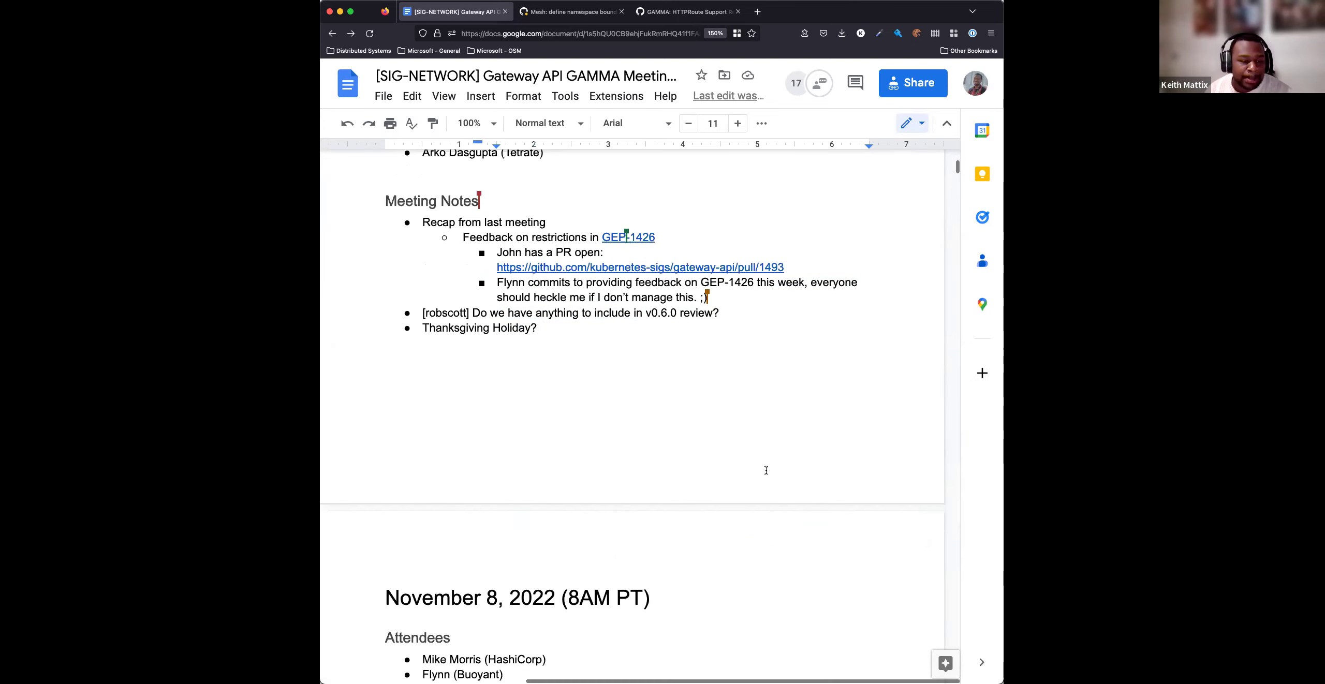
pyautogui.scroll(-5, 764, 470)
pyautogui.scroll(-5, 764, 469)
pyautogui.scroll(-5, 766, 472)
pyautogui.scroll(-2, 766, 471)
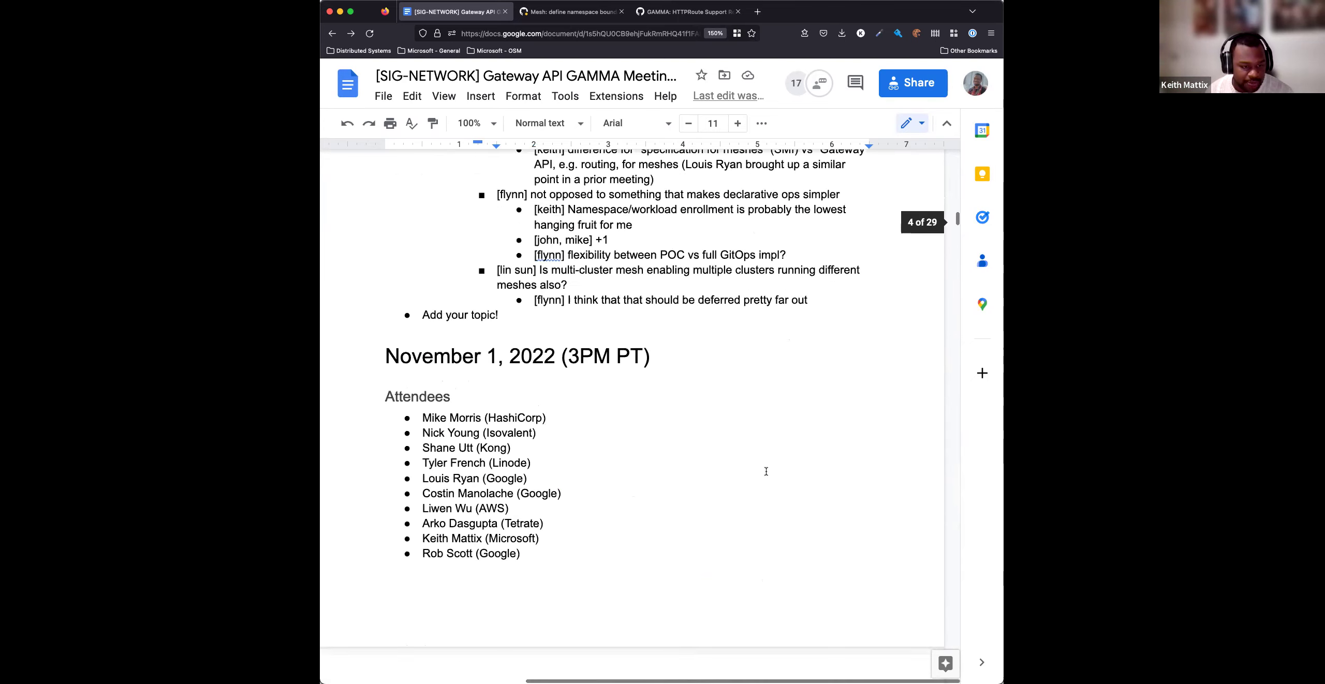
pyautogui.scroll(5, 766, 471)
pyautogui.scroll(-3, 766, 471)
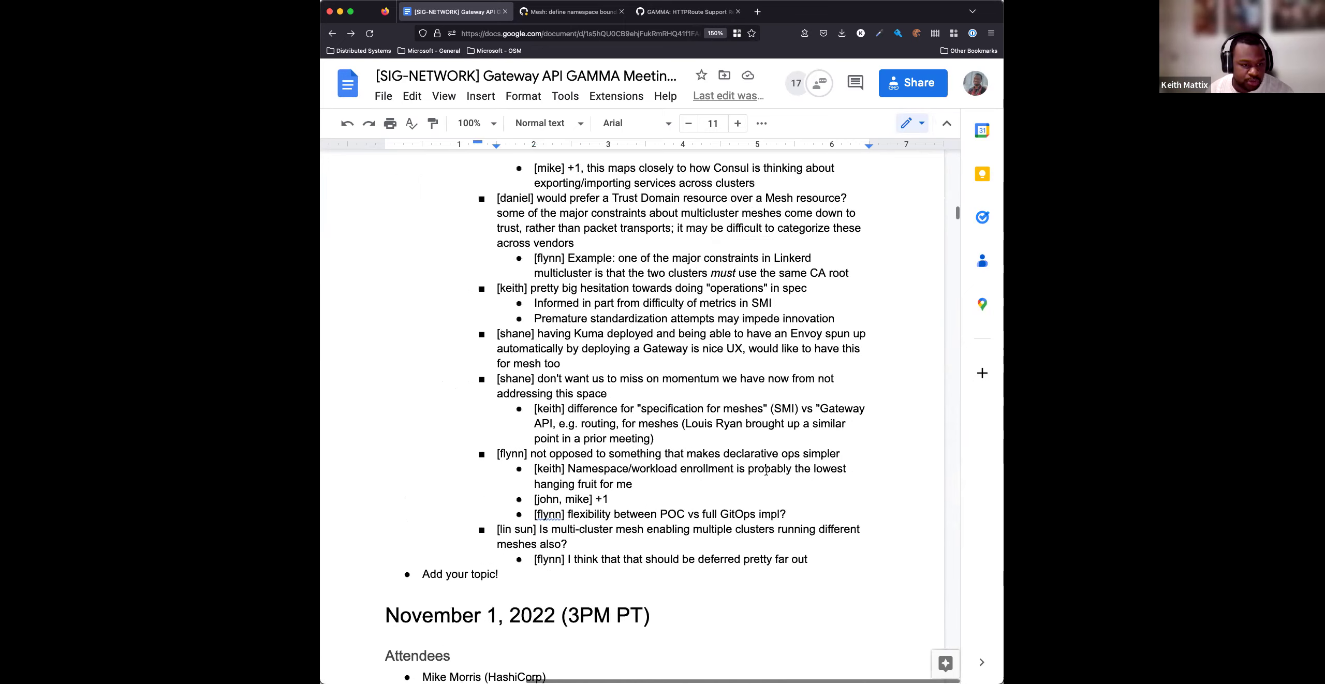
pyautogui.tripleClick(680, 560)
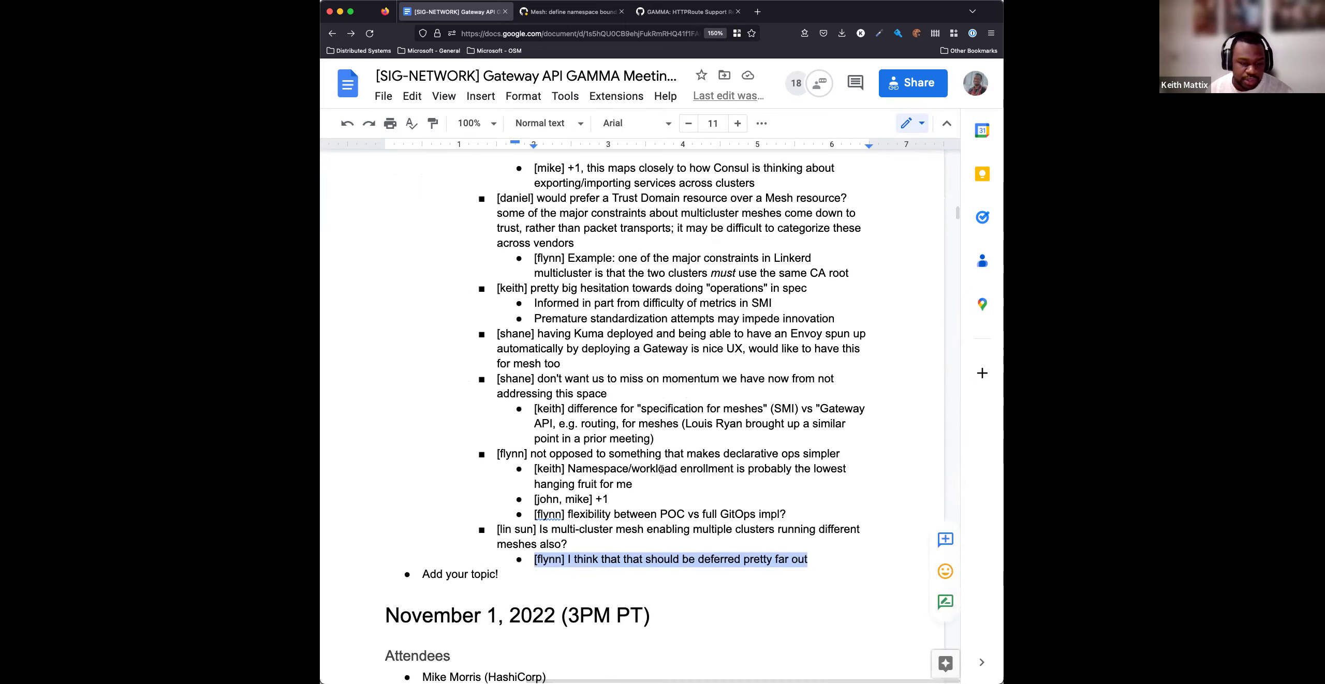
pyautogui.scroll(3, 660, 471)
pyautogui.scroll(2, 659, 473)
pyautogui.scroll(5, 659, 473)
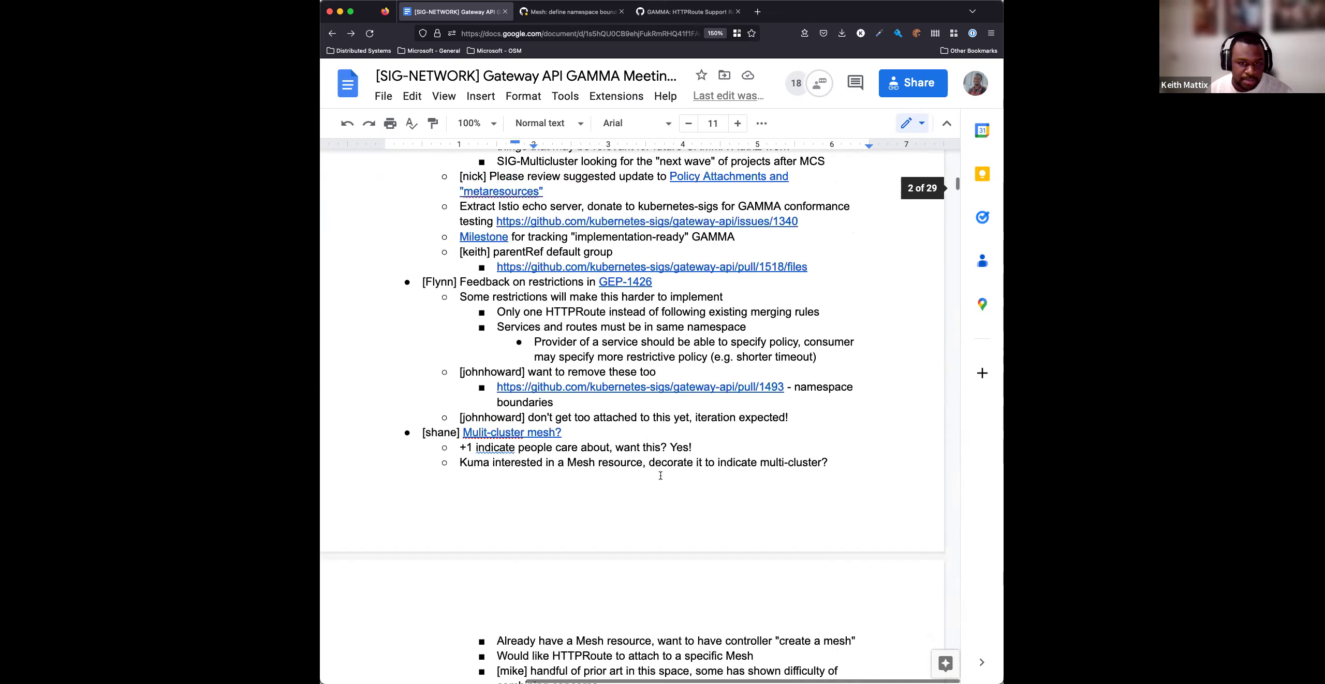
pyautogui.scroll(2, 659, 472)
pyautogui.scroll(3, 660, 461)
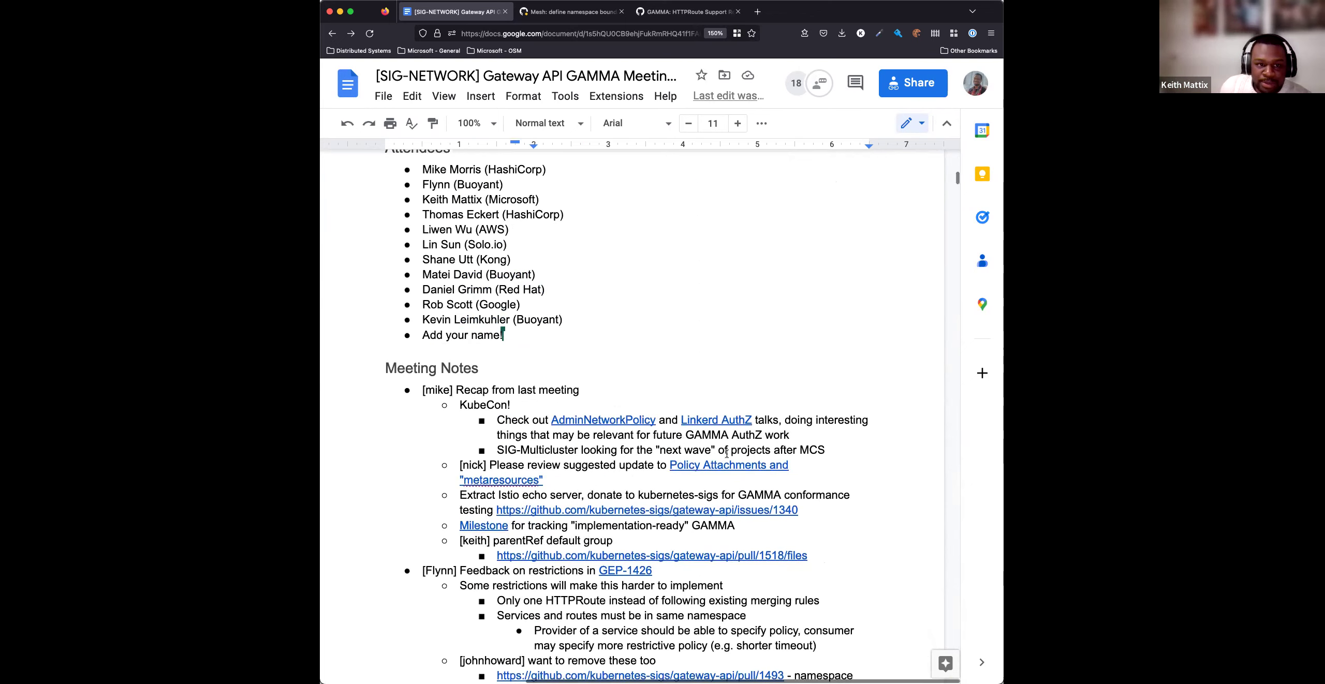
pyautogui.scroll(3, 724, 455)
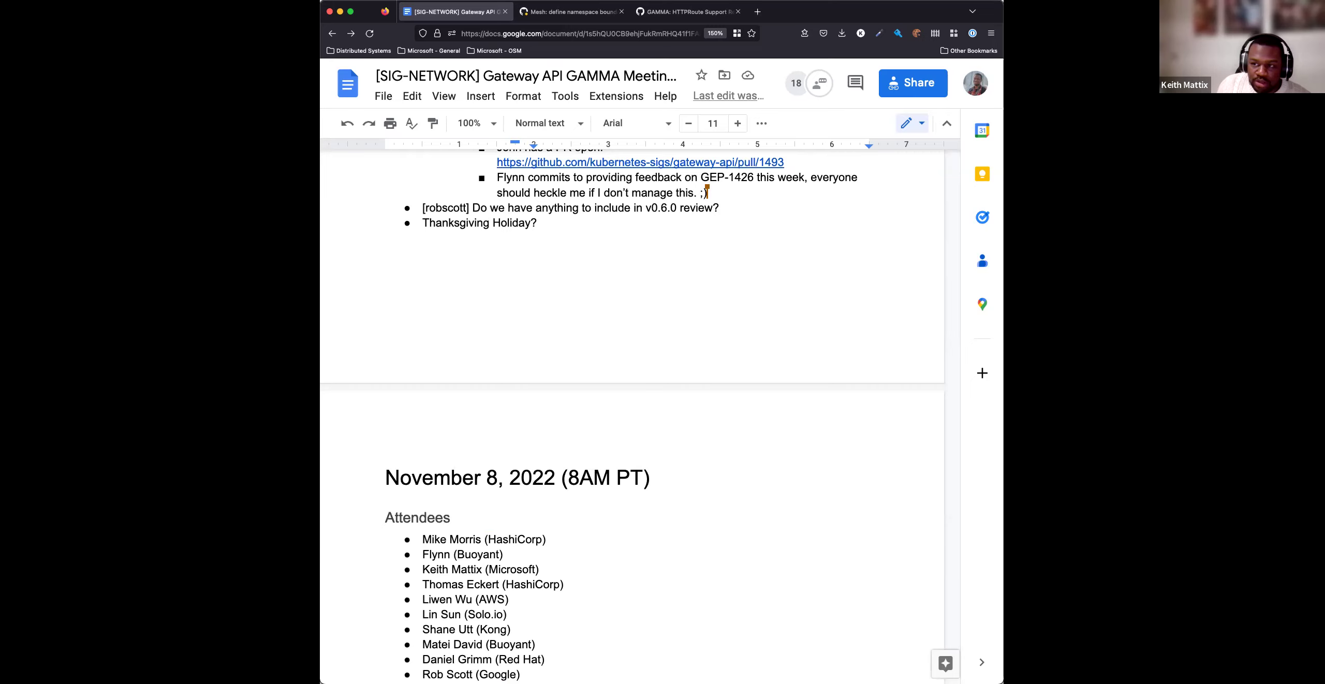
pyautogui.scroll(-1, 719, 367)
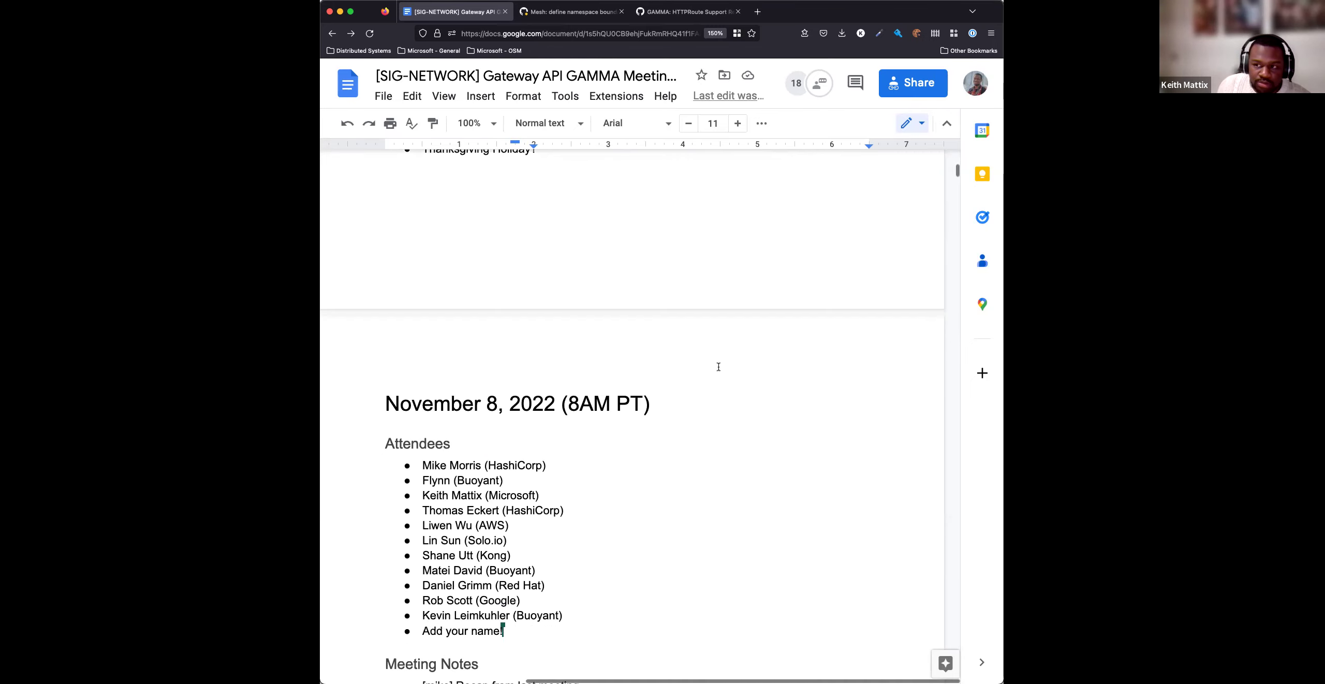
pyautogui.scroll(-1, 718, 367)
pyautogui.scroll(-3, 718, 366)
pyautogui.scroll(-1, 718, 365)
pyautogui.scroll(-5, 718, 367)
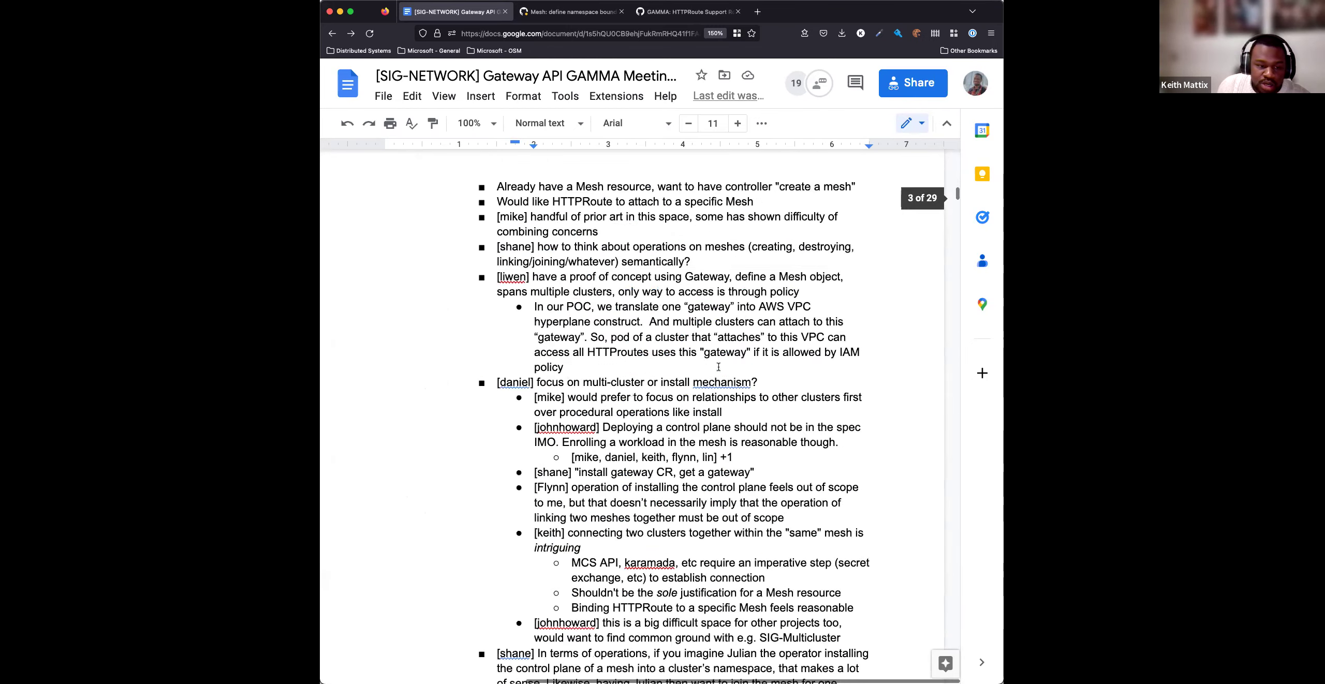
pyautogui.scroll(-5, 719, 367)
pyautogui.scroll(-4, 714, 373)
pyautogui.scroll(-4, 707, 382)
pyautogui.scroll(-2, 707, 382)
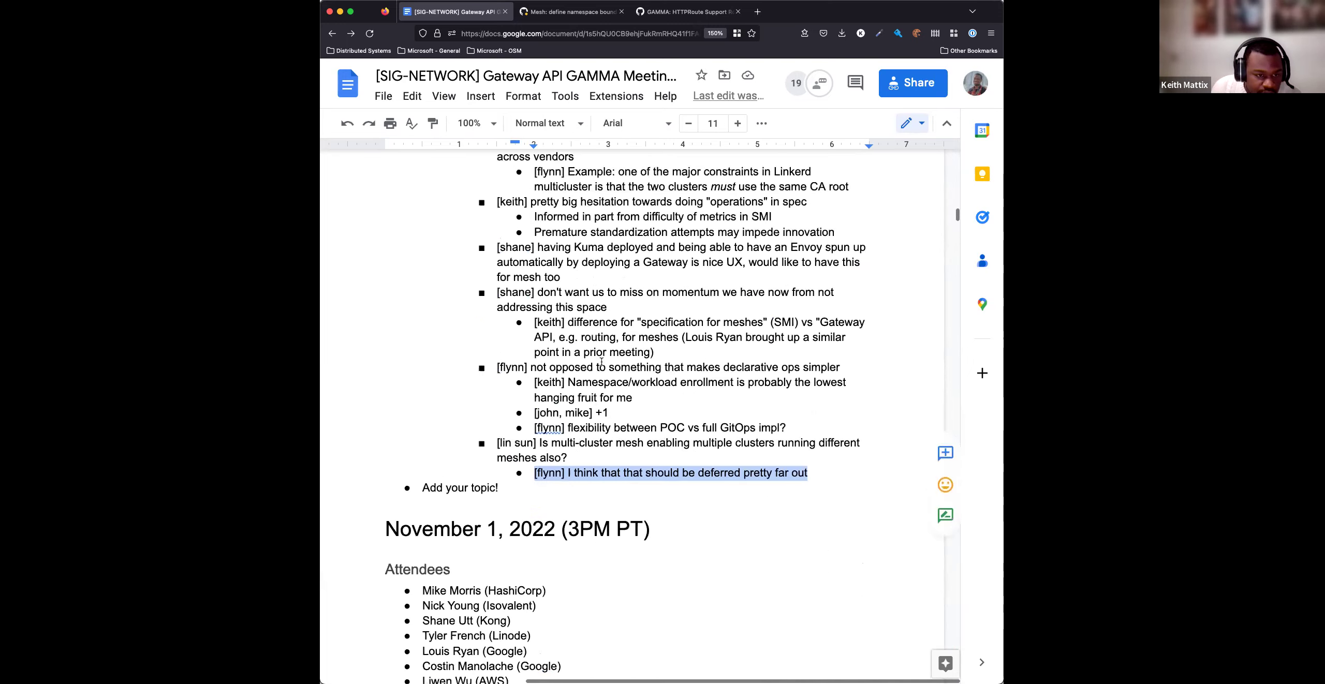
pyautogui.scroll(3, 706, 383)
pyautogui.scroll(5, 707, 383)
pyautogui.scroll(1, 706, 383)
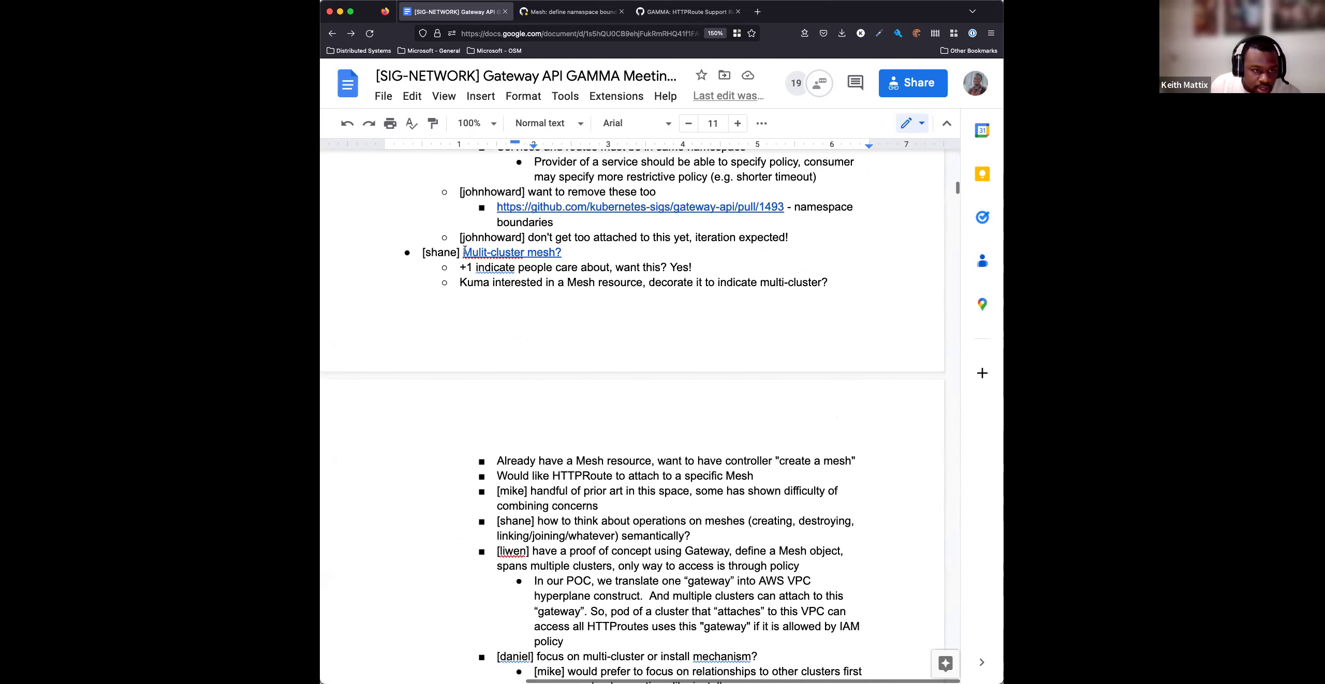
pyautogui.moveTo(463, 253); pyautogui.dragTo(551, 252)
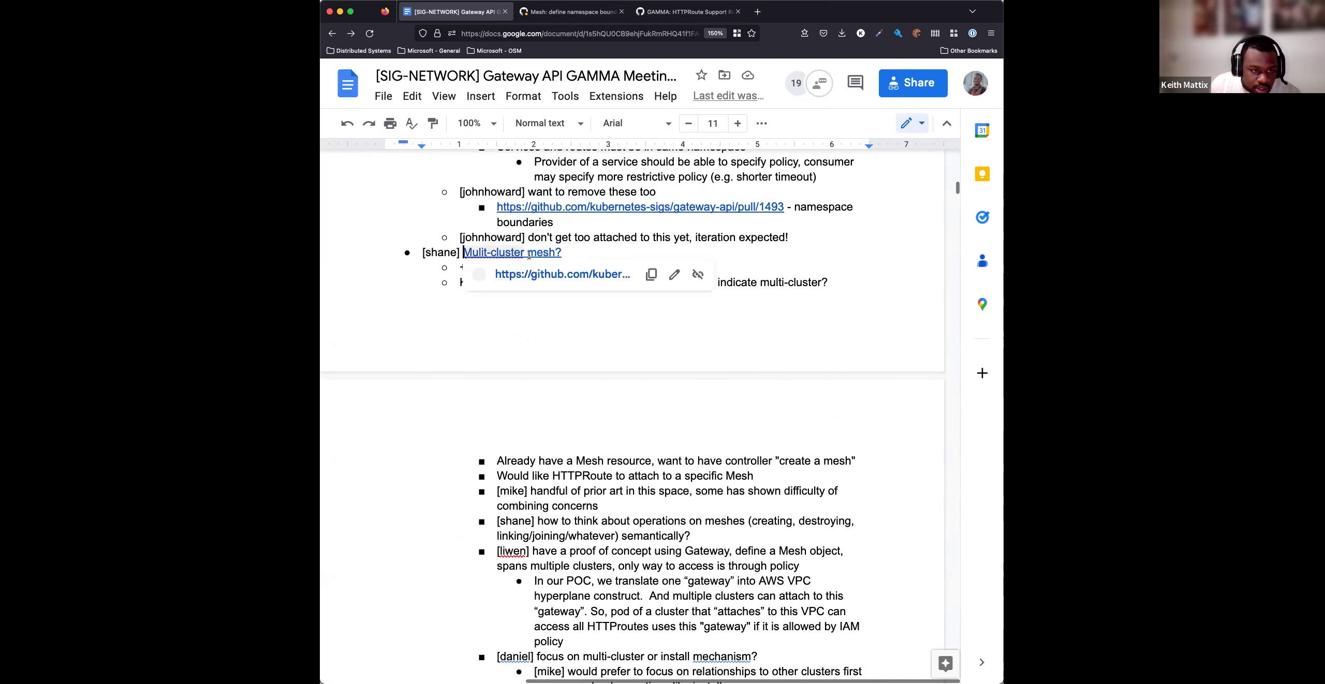
# Add an outdented sub-bullet 'Multi-cluster mesh' linked to the copied GitHub discussion URL
pyautogui.click(651, 274)
pyautogui.scroll(15, 671, 351)
pyautogui.scroll(-1, 672, 350)
pyautogui.scroll(-1, 672, 350)
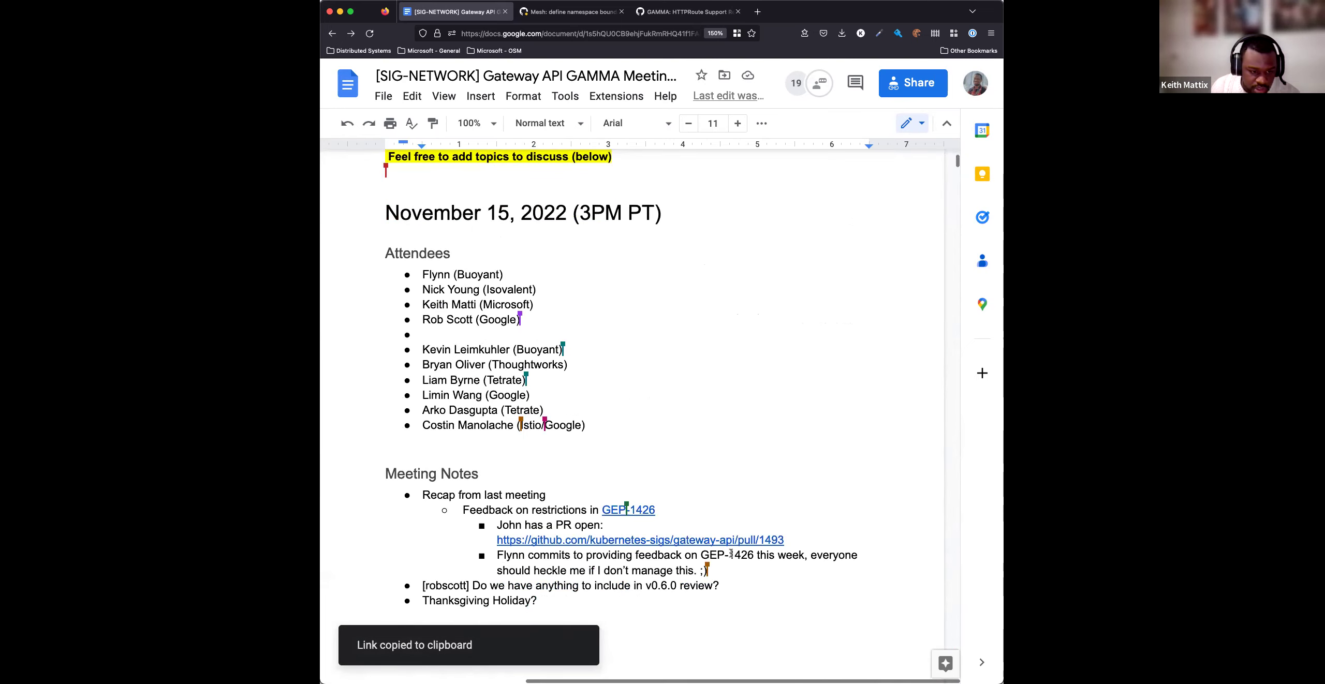
pyautogui.click(775, 571)
pyautogui.press('Return')
pyautogui.hotkey('shift', 'Tab')
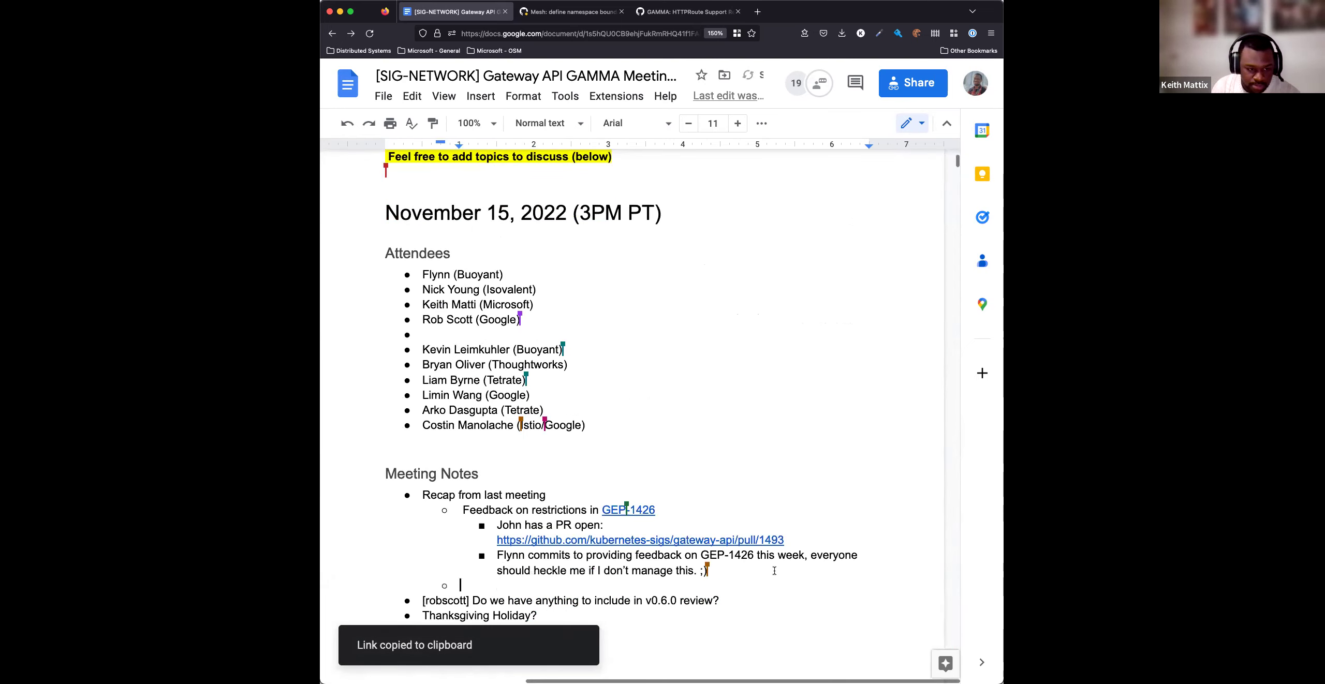
pyautogui.write('Multi')
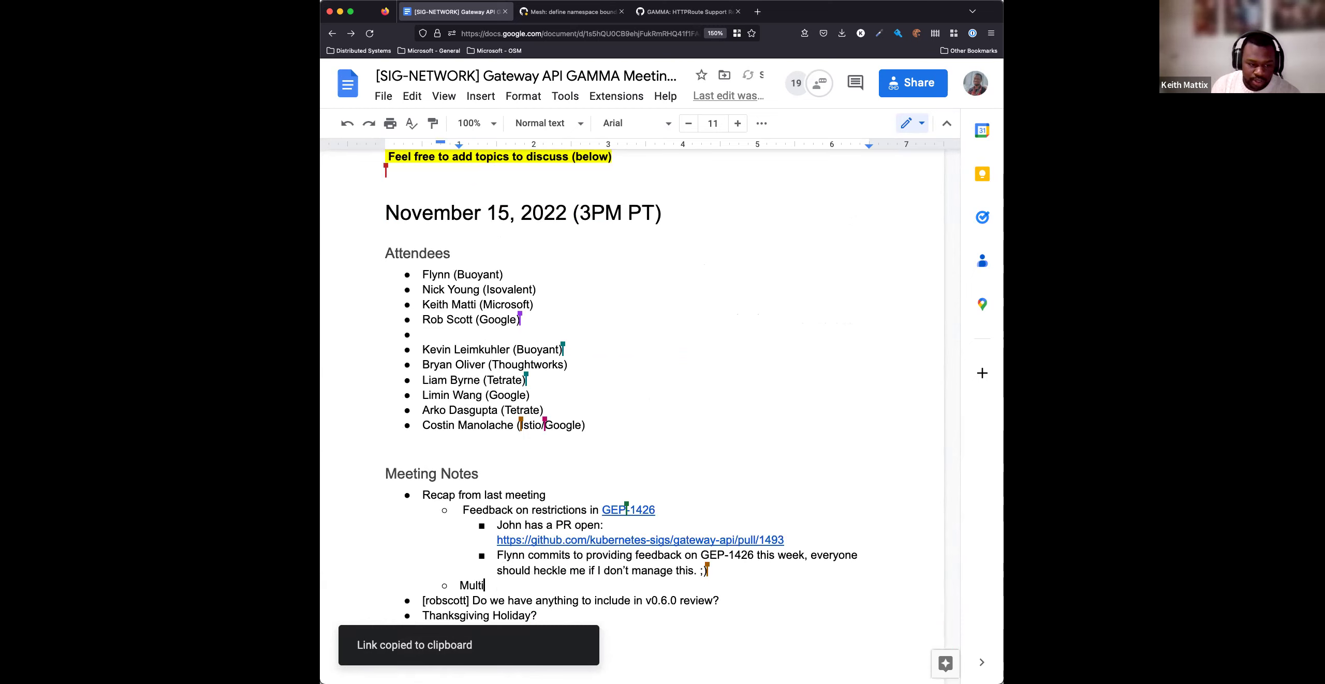
pyautogui.write('-cluster mehs')
pyautogui.hotkey('shift', 'Home')
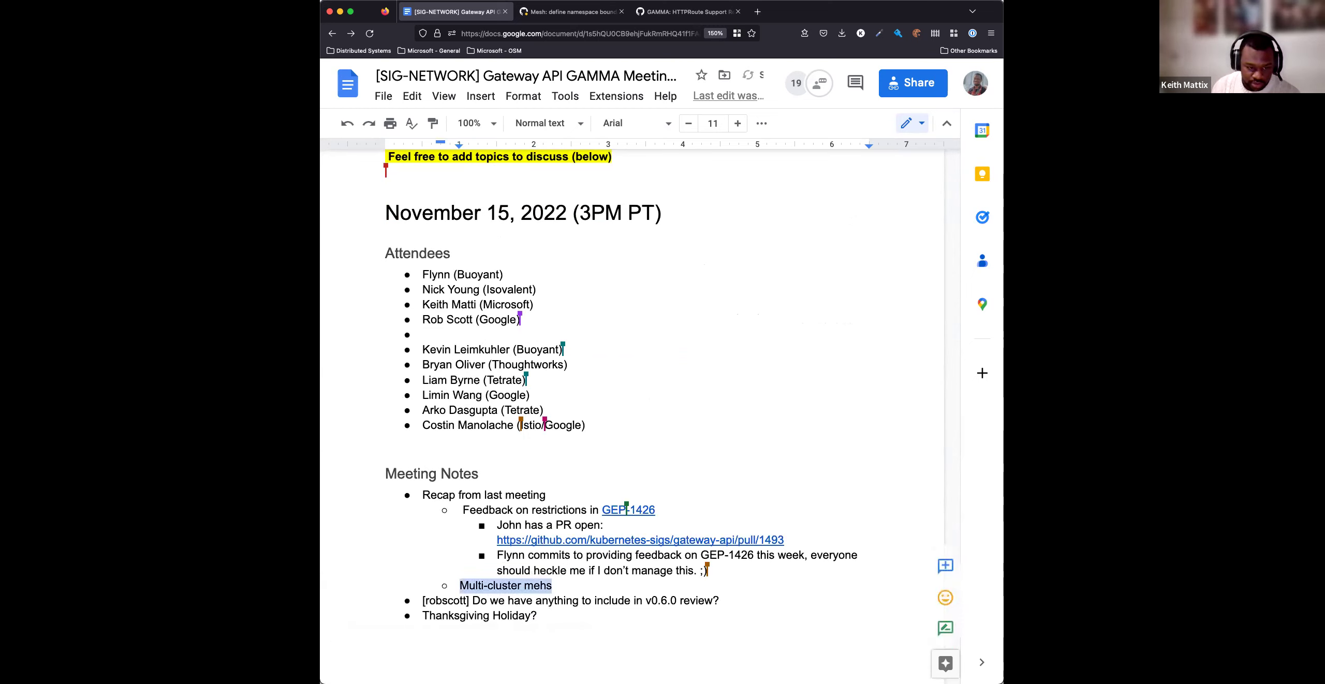
pyautogui.hotkey('ctrl', 'k')
pyautogui.hotkey('ctrl', 'v')
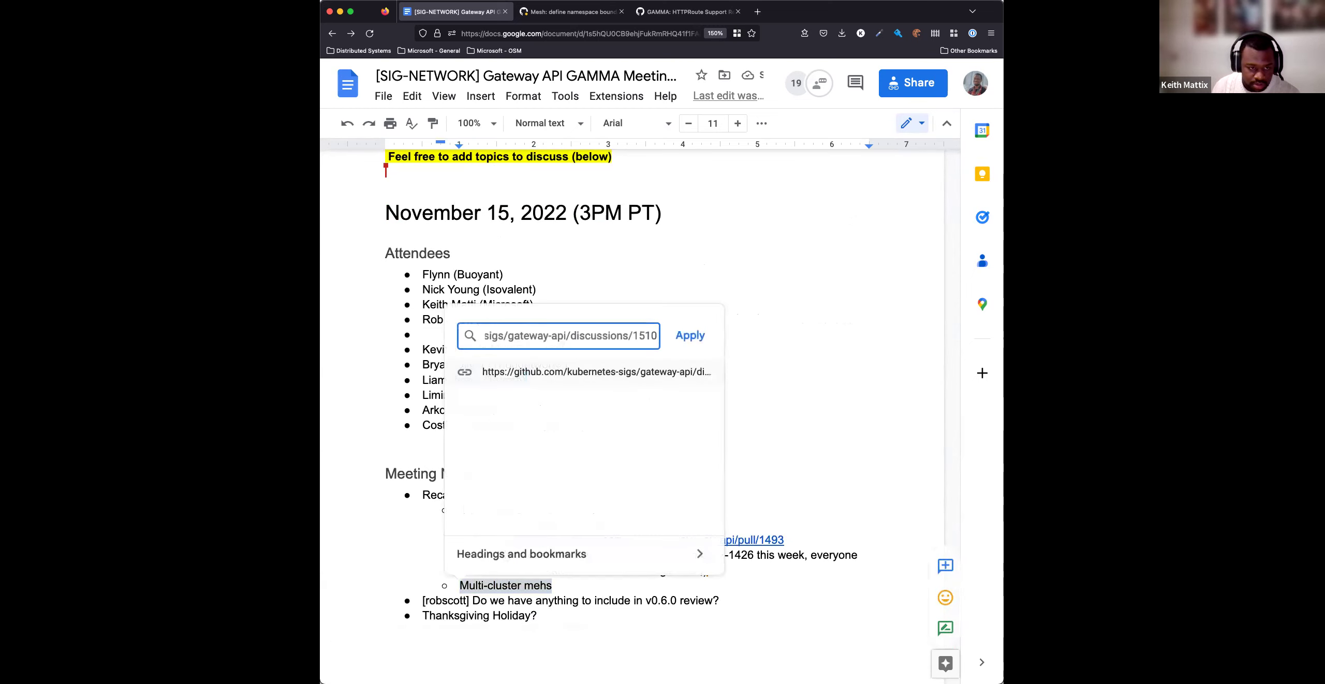
pyautogui.write('s')
pyautogui.press('Return')
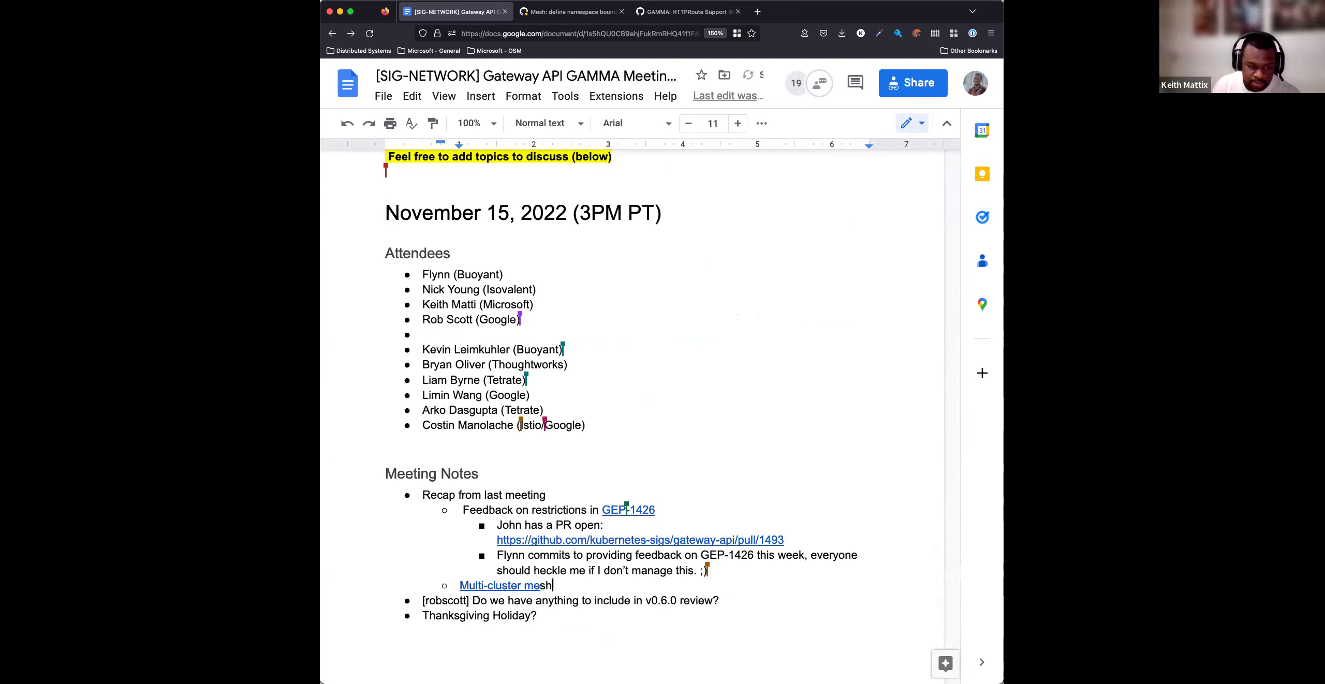
# Correct the link text typo so it reads 'Multi-cluster mesh'
pyautogui.press('BackSpace')
pyautogui.press('BackSpace')
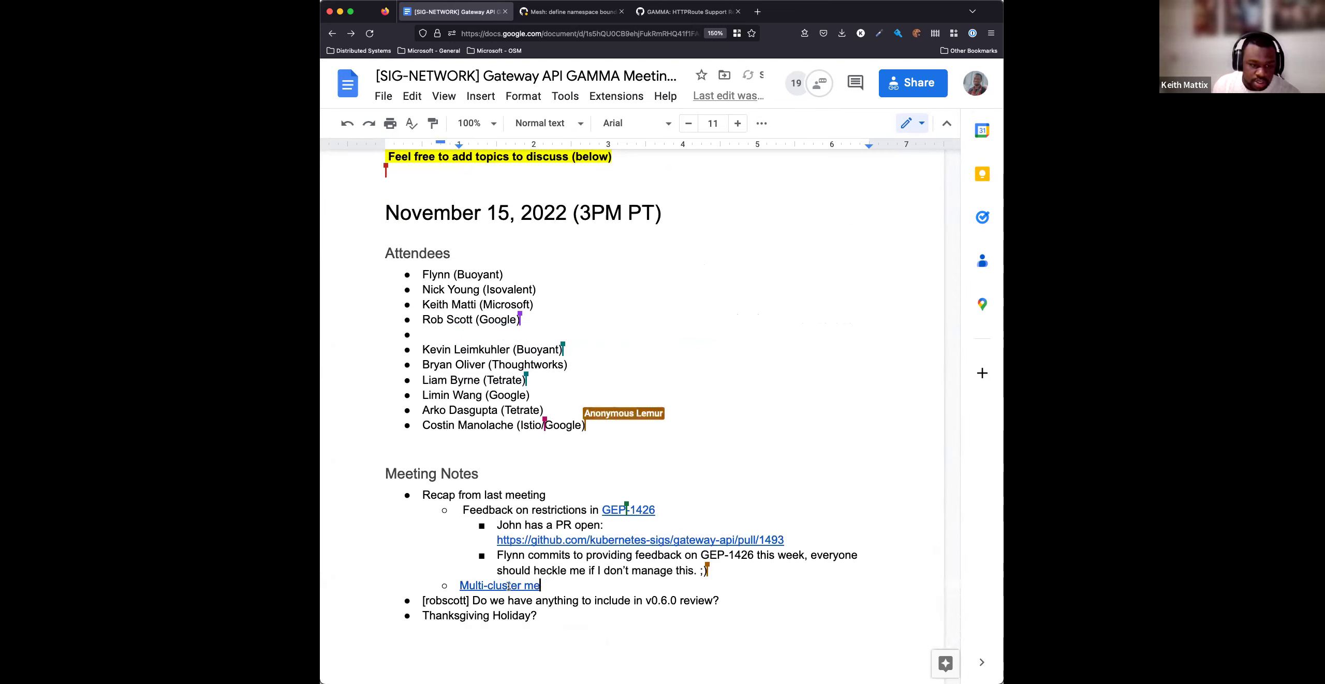
pyautogui.hotkey('ctrl', 'k')
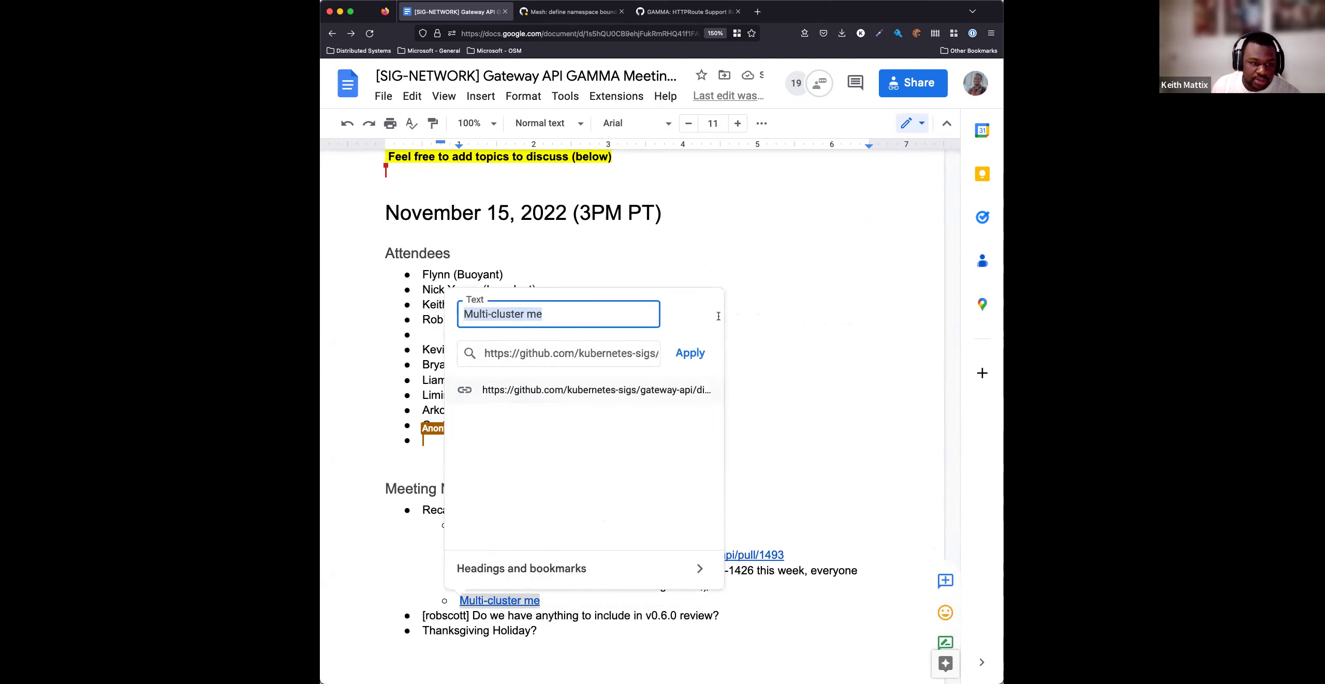
pyautogui.press('Right')
pyautogui.write('sh')
pyautogui.press('Return')
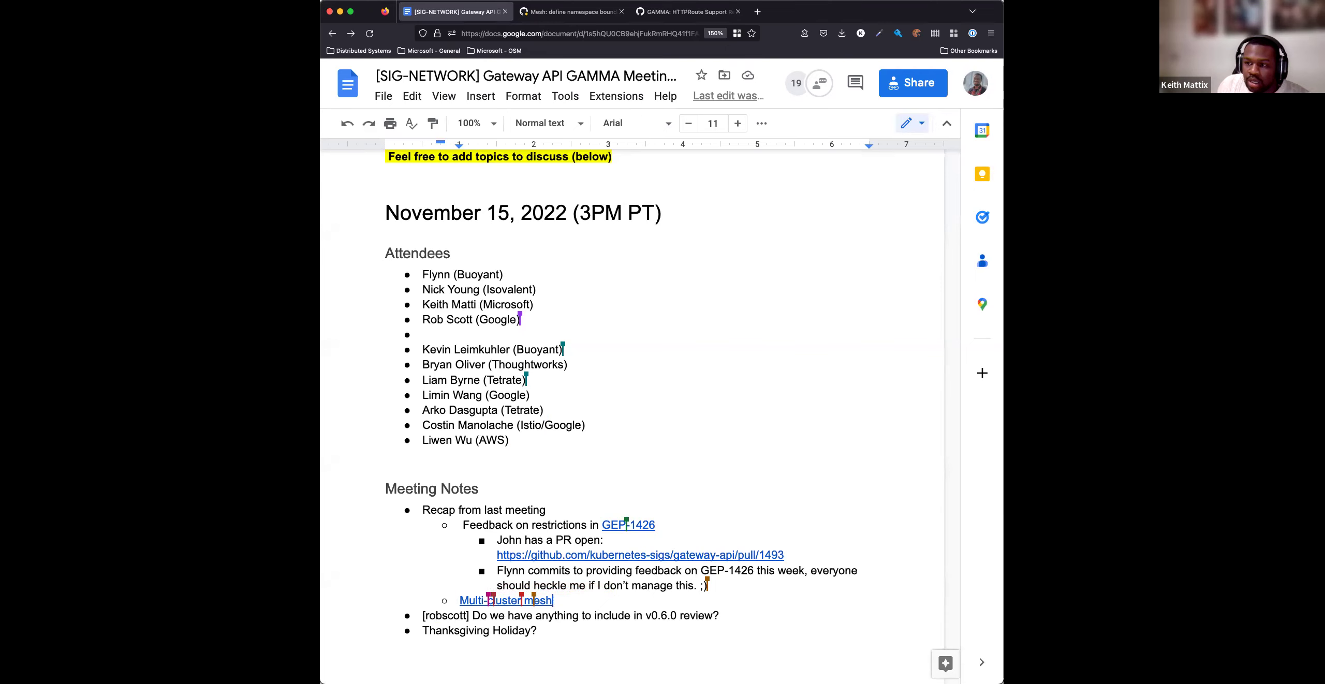
pyautogui.scroll(-2, 755, 346)
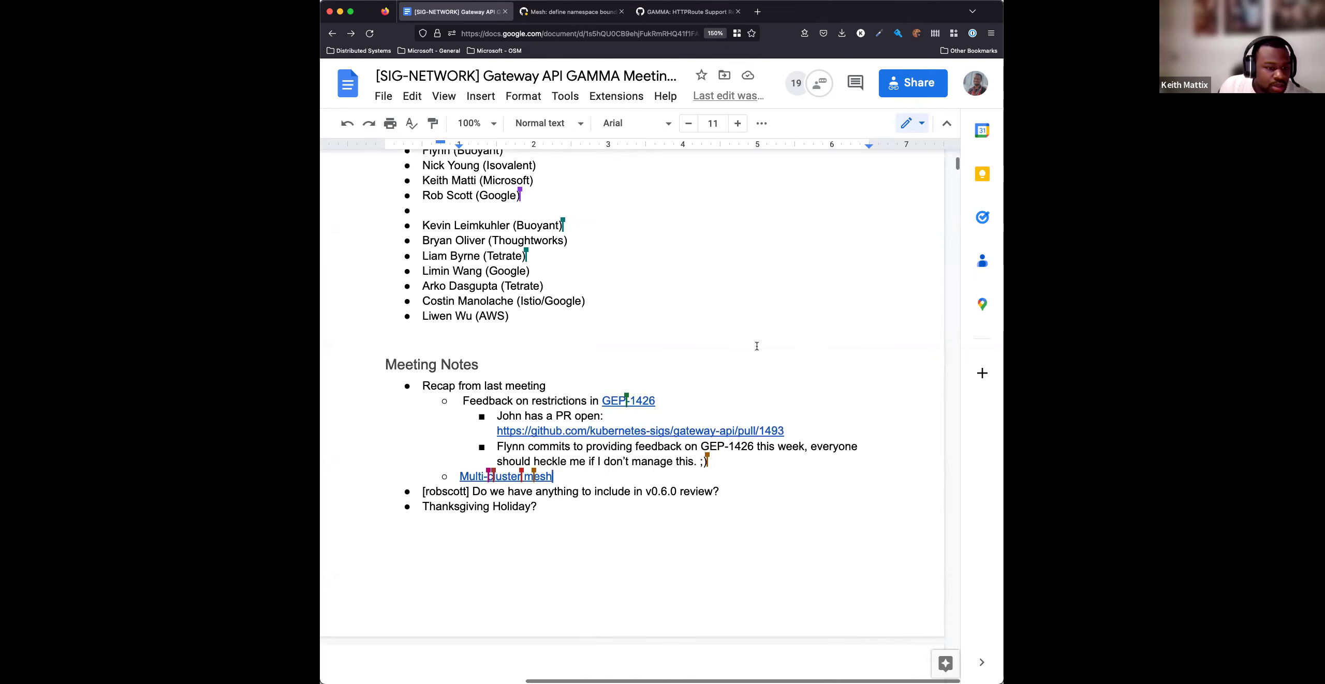
pyautogui.scroll(-4, 756, 346)
pyautogui.scroll(1, 756, 346)
pyautogui.scroll(2, 753, 346)
pyautogui.scroll(3, 753, 346)
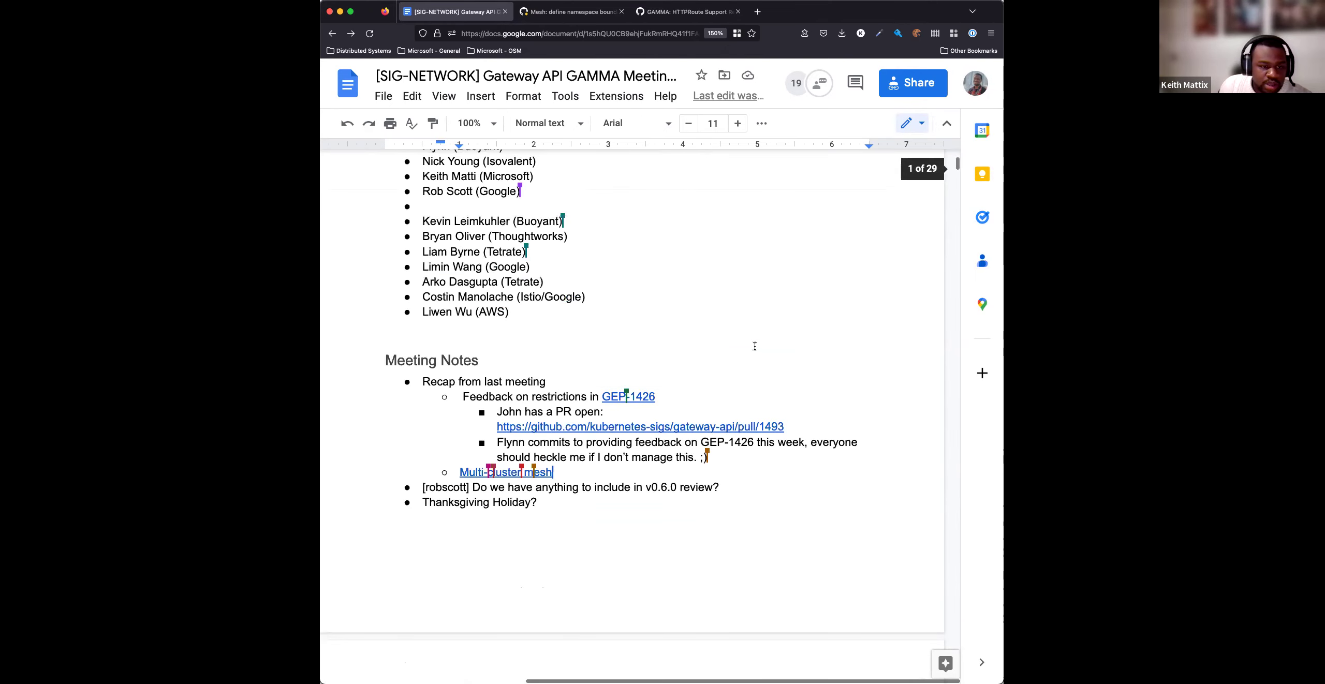
pyautogui.scroll(1, 754, 346)
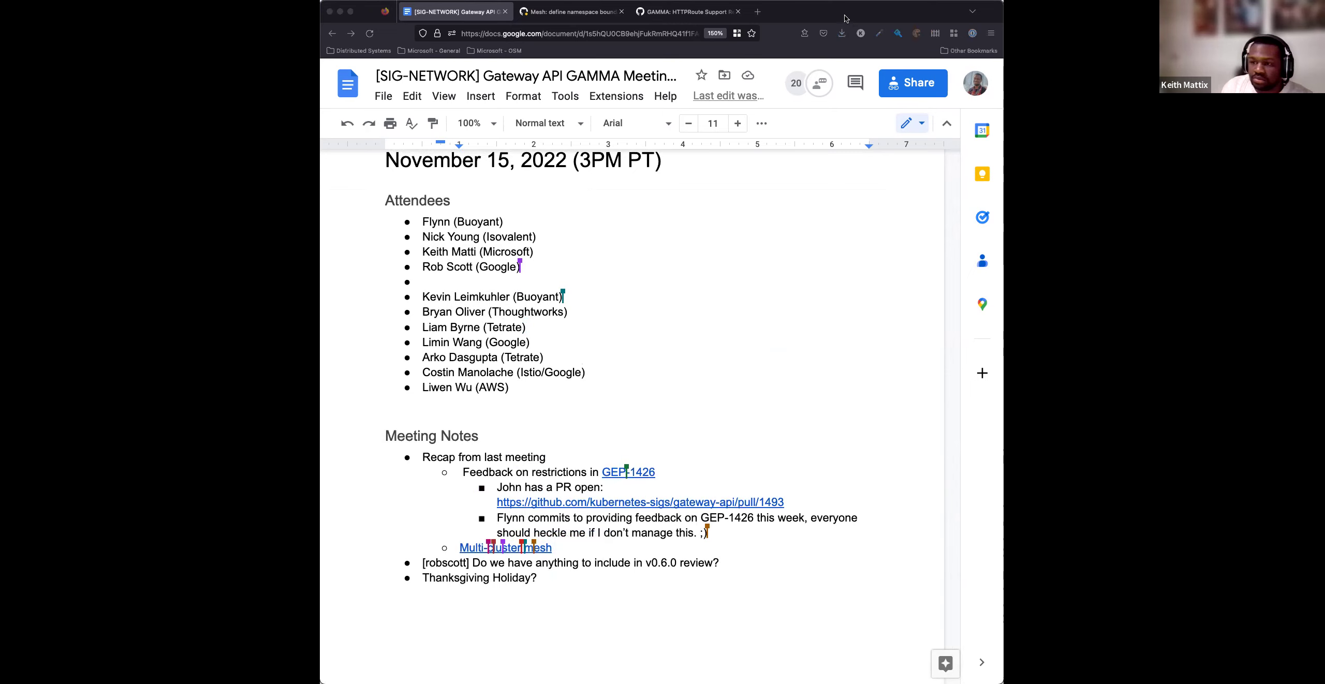
pyautogui.scroll(-2, 681, 346)
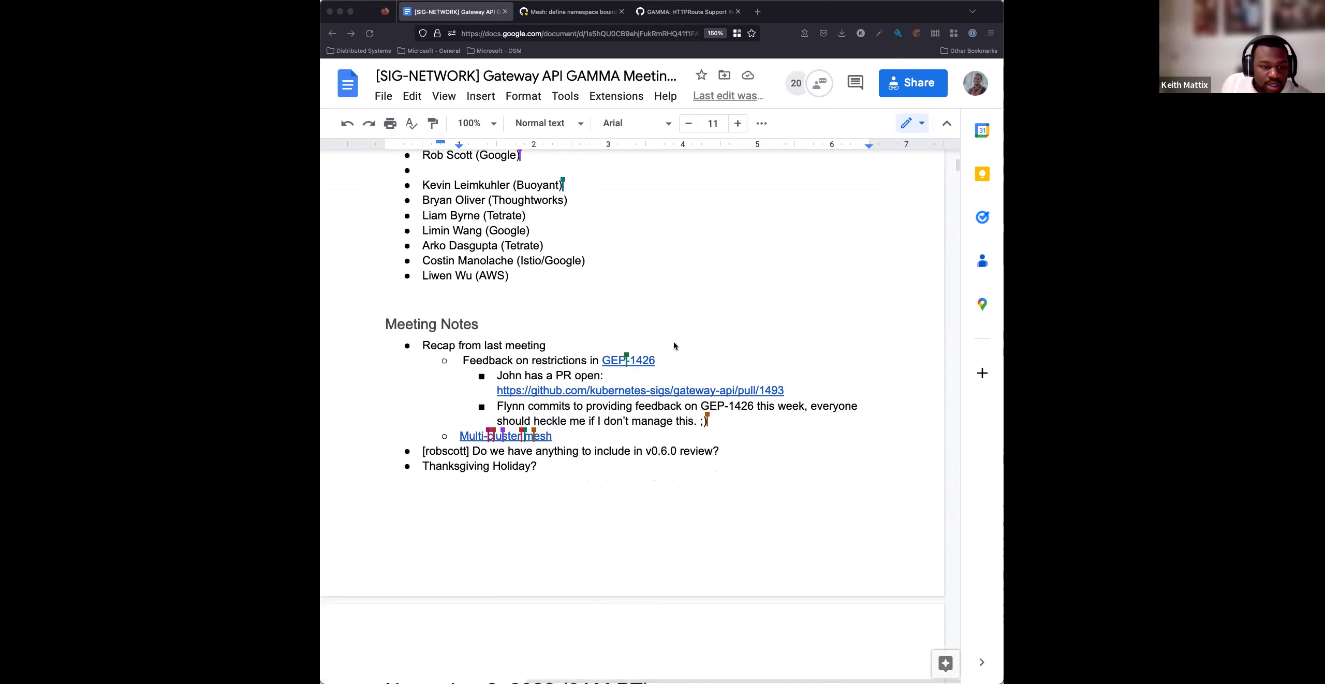
pyautogui.click(674, 360)
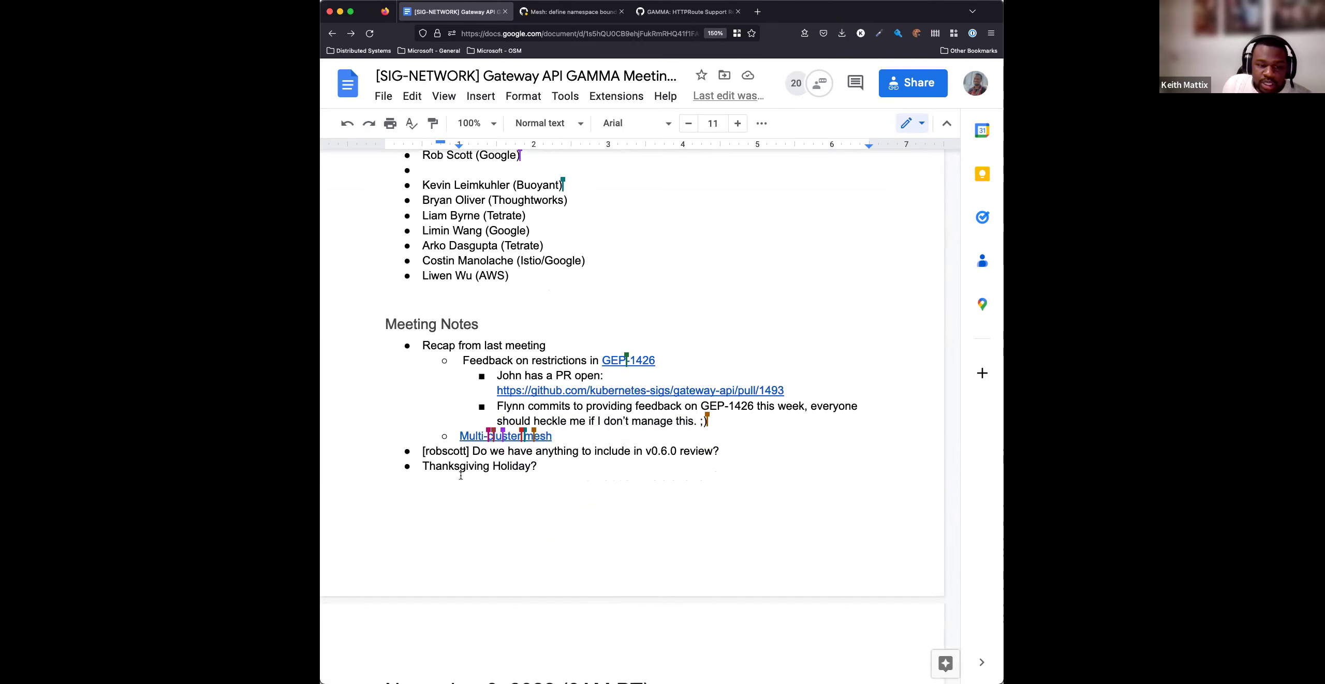
# Prefix 'Thanksgiving Holiday?' with the bracketed handle and copy the GitHub milestone URL
pyautogui.click(424, 465)
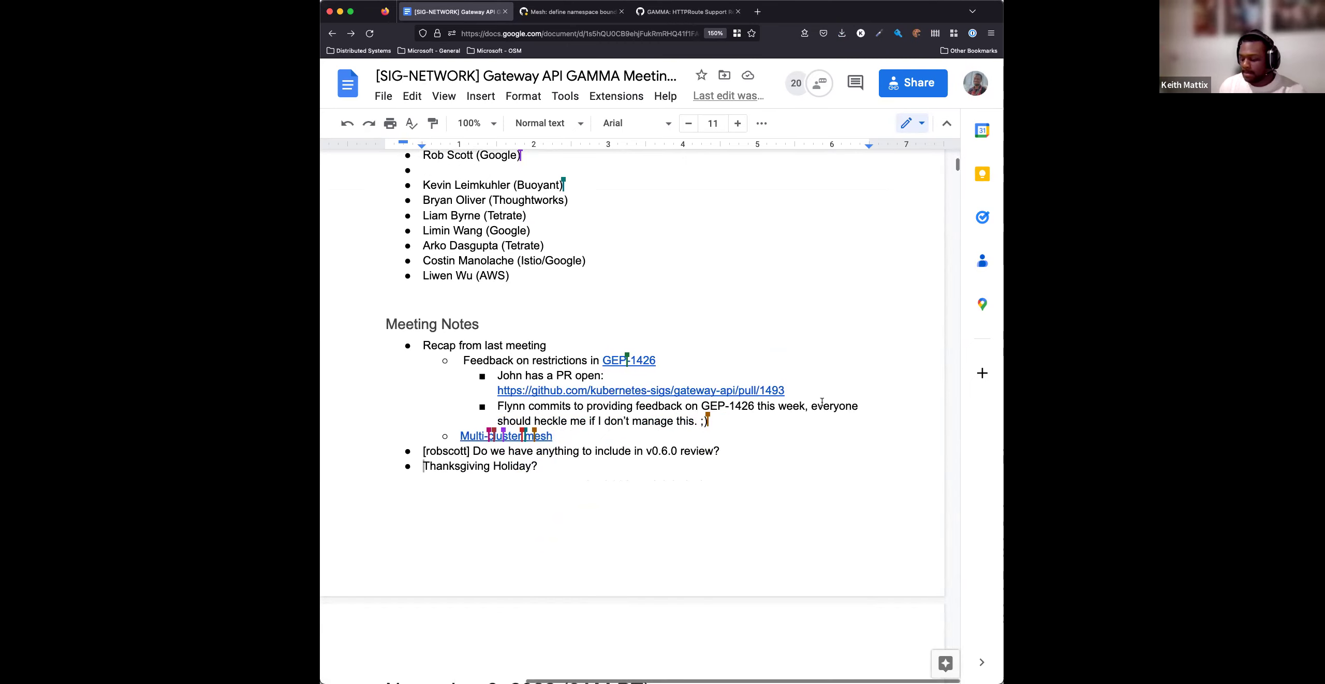
pyautogui.write('[keithmattix]')
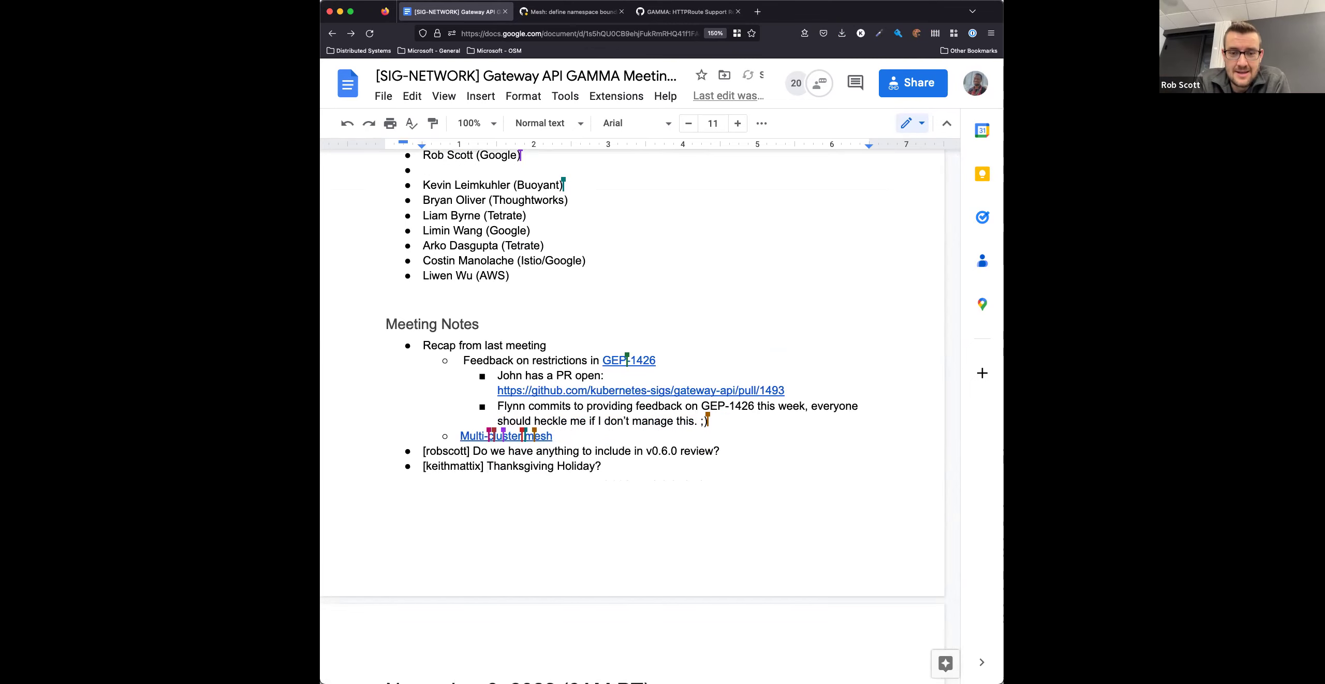
pyautogui.click(683, 11)
pyautogui.click(684, 32)
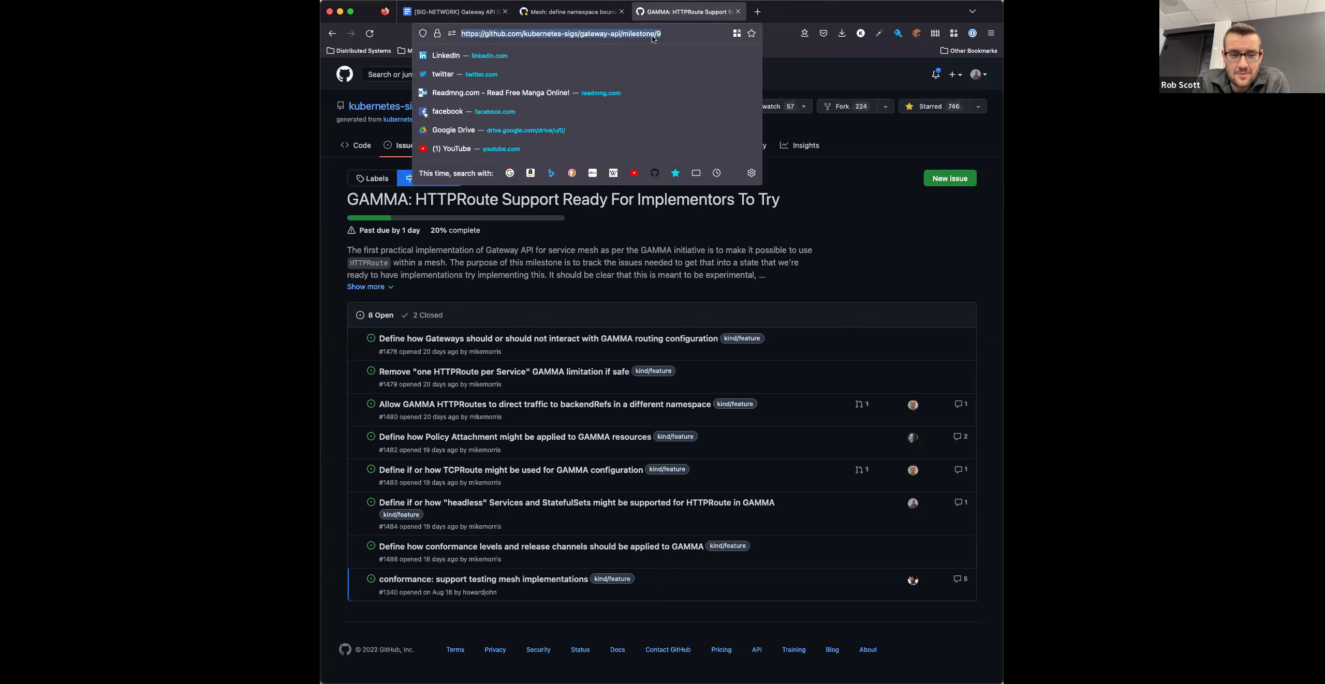
pyautogui.click(455, 11)
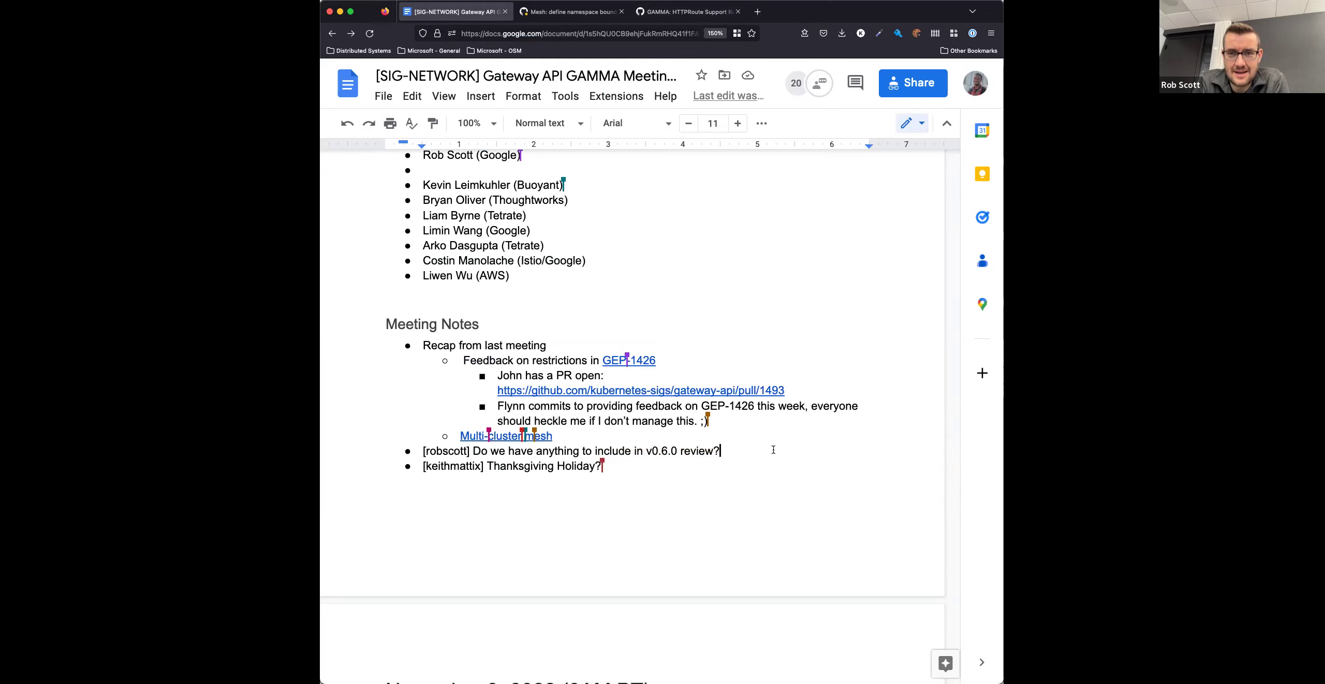
# Add a 'Readiness milestone?' sub-bullet under the v0.6.0 question, linked to the GitHub milestone page
pyautogui.press('Return')
pyautogui.press('Tab')
pyautogui.write('https://github.com/kubernetes-sigs/gateway-api/milestone/9')
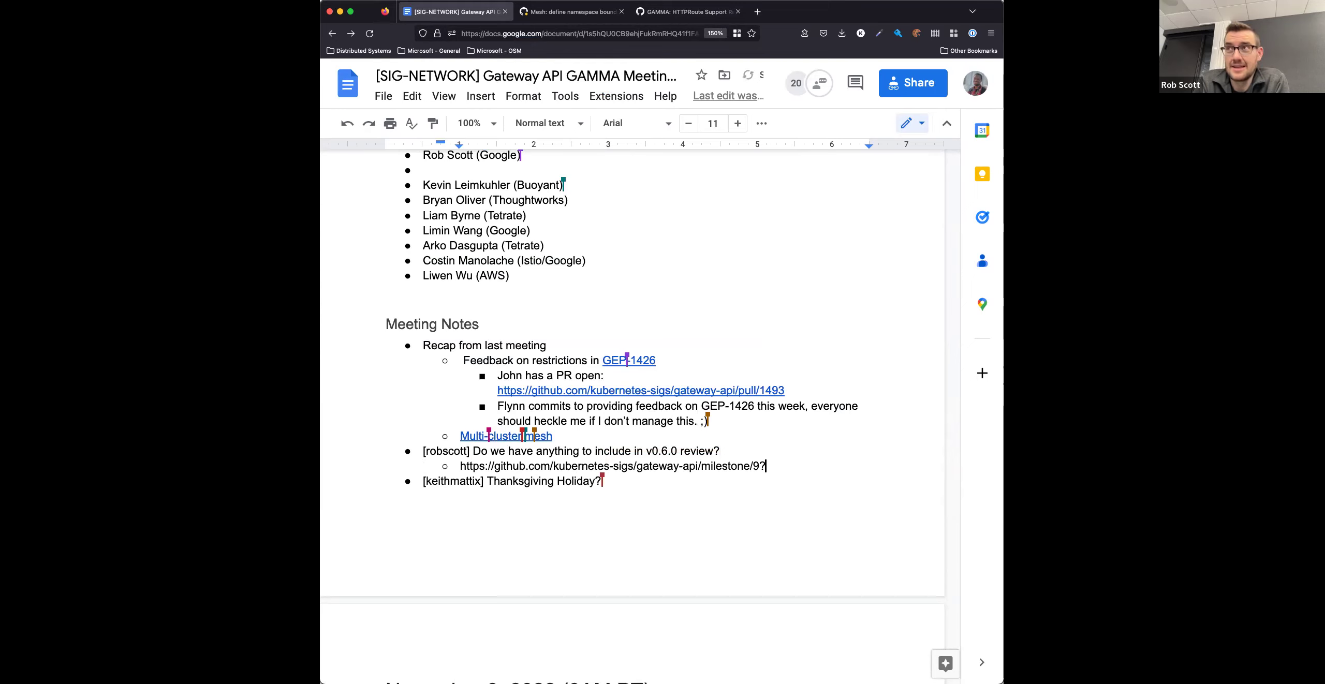
pyautogui.hotkey('ctrl', 'z')
pyautogui.write('Readiness milestone')
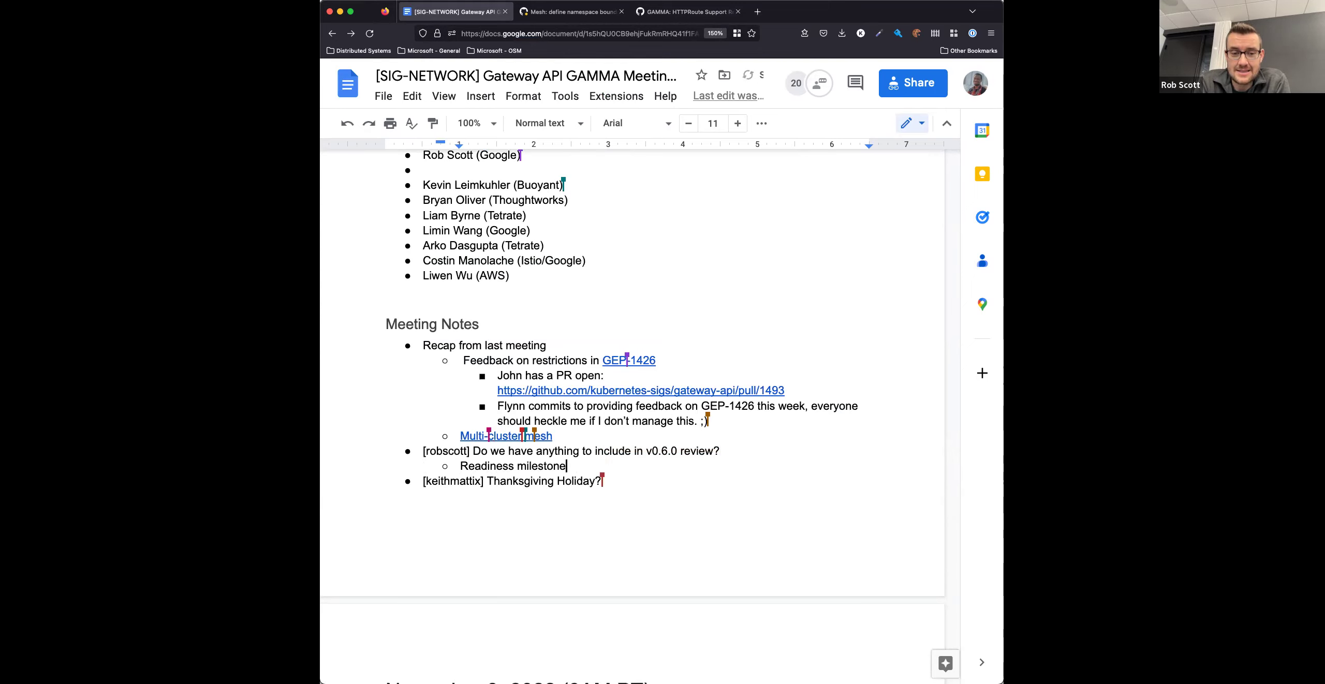
pyautogui.hotkey('shift', 'Home')
pyautogui.hotkey('ctrl', 'k')
pyautogui.write('https://github.com/kubernetes-sigs/gateway-api/milestone/9')
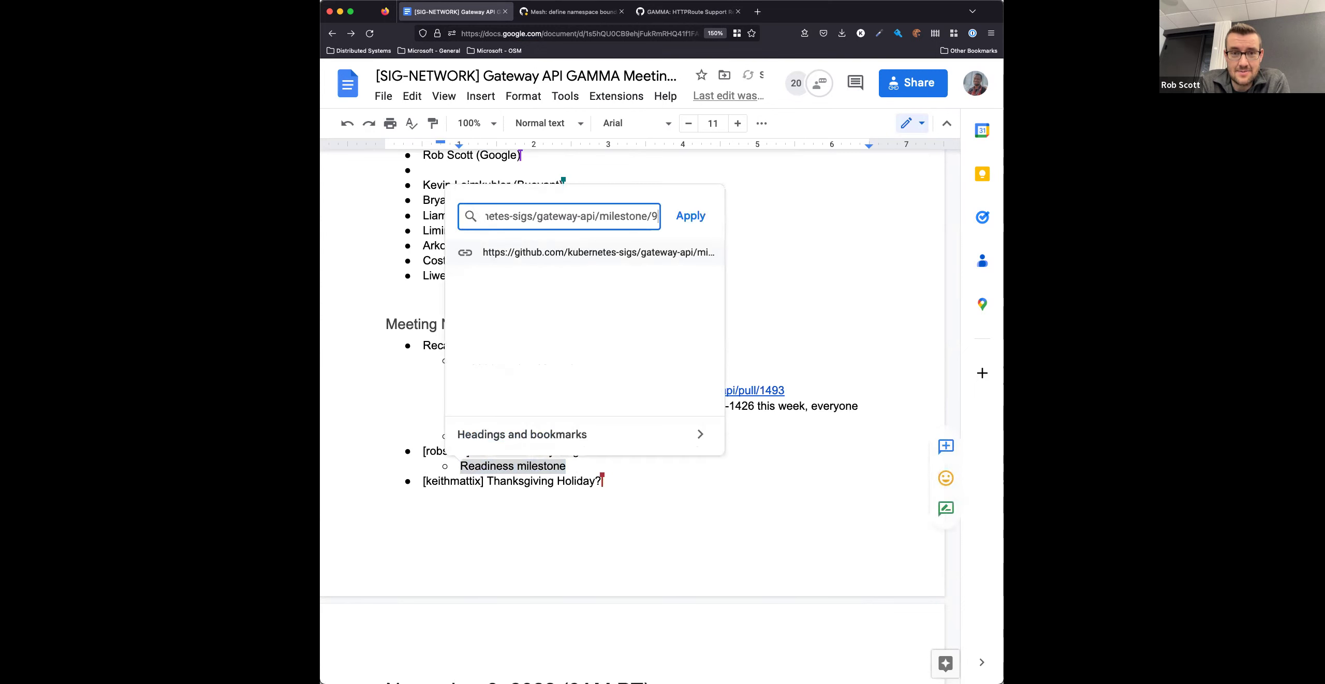
pyautogui.press('Return')
pyautogui.write('?')
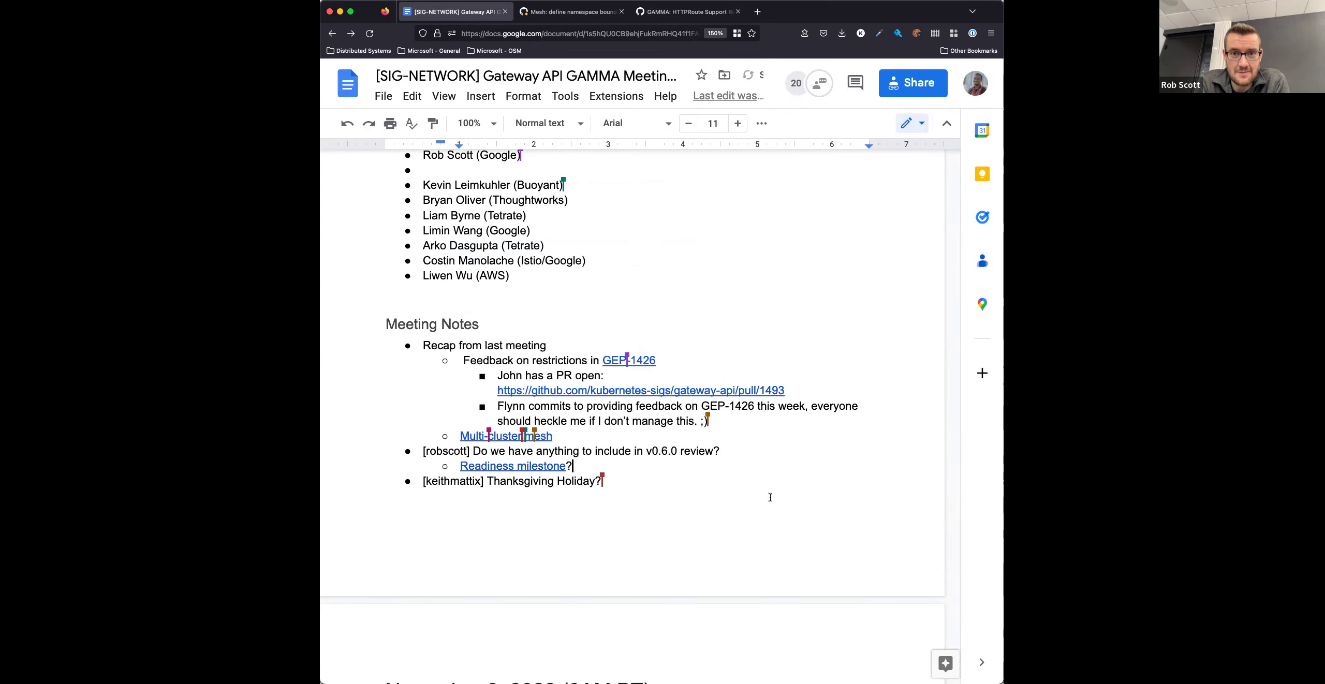
# Edit the link text to read 'HTTPRoute Readiness milestone?'
pyautogui.click(479, 465)
pyautogui.rightClick(478, 465)
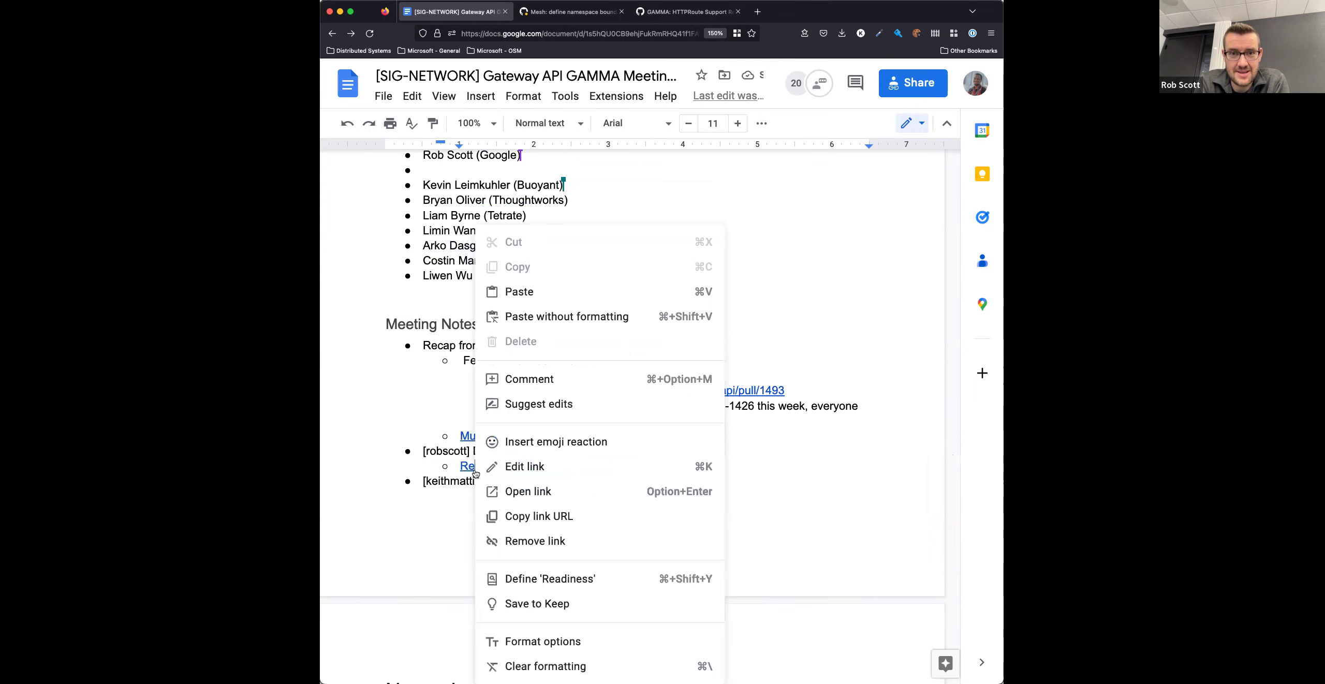
pyautogui.click(385, 464)
pyautogui.click(527, 473)
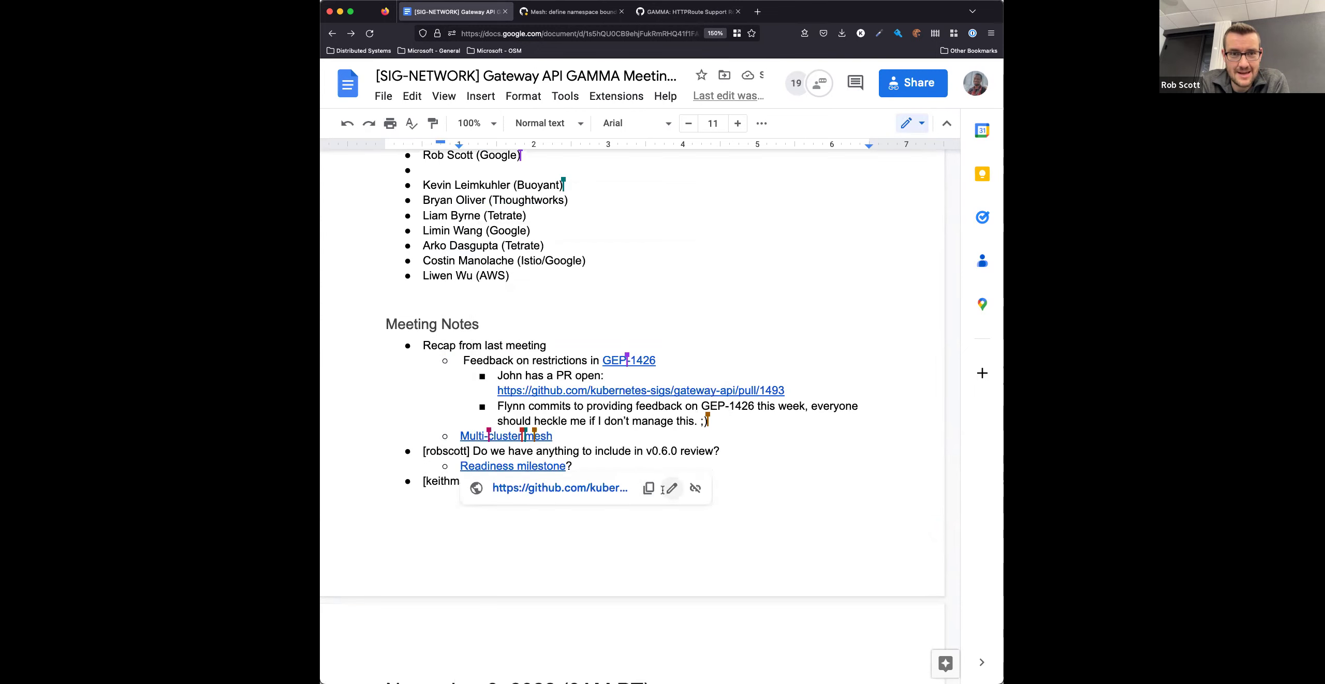
pyautogui.click(694, 479)
pyautogui.press('Home')
pyautogui.write('HT')
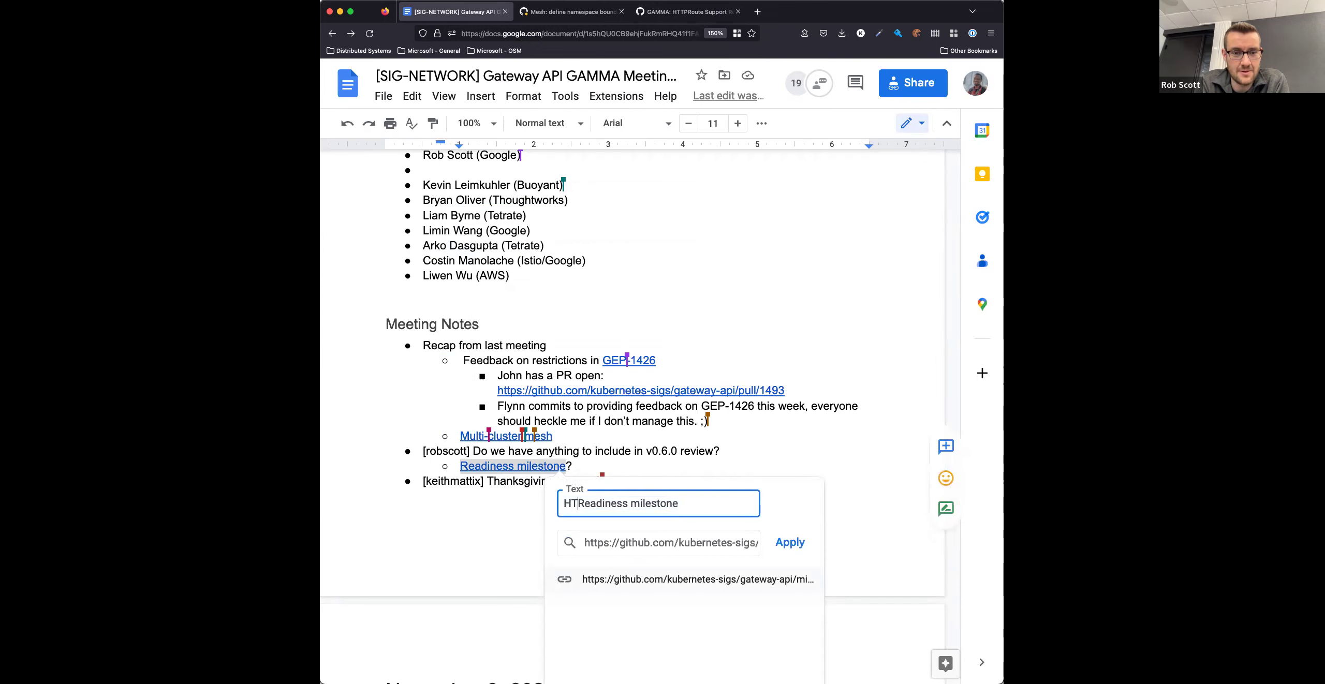
pyautogui.write('TPRoute')
pyautogui.press('Return')
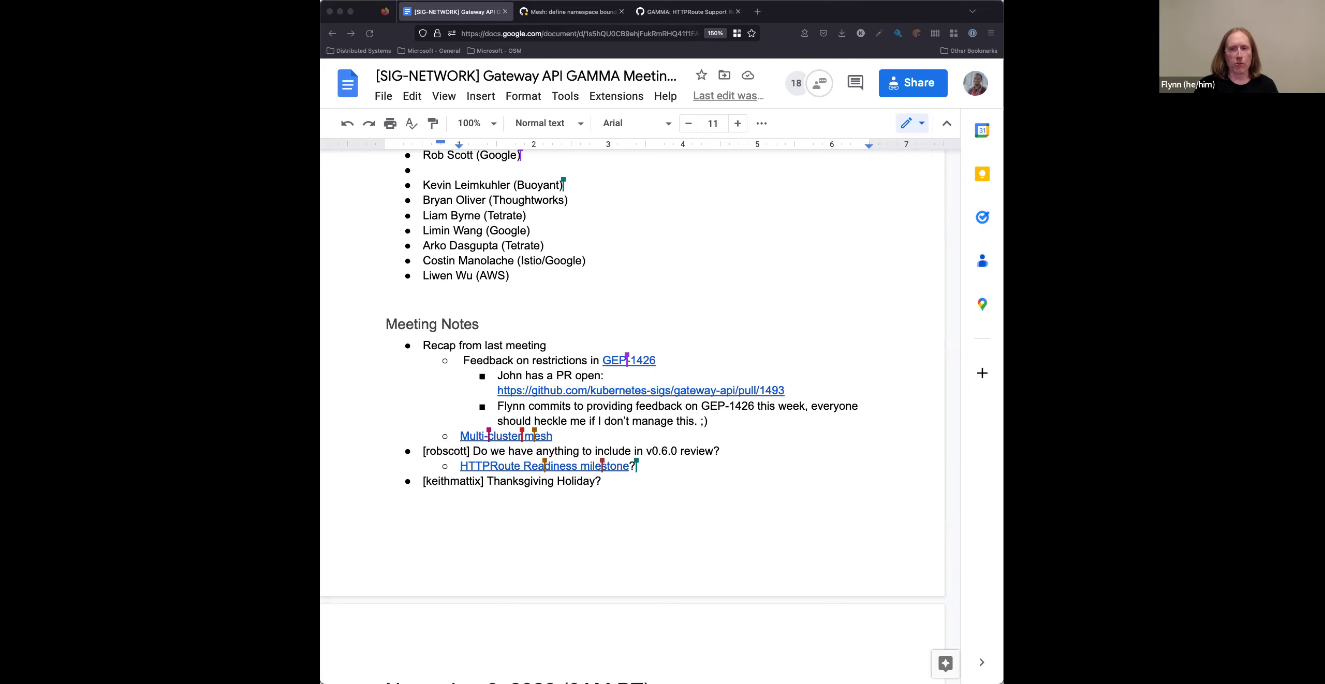
# Refocus the document at the Meeting Notes bullets under the milestone item
pyautogui.click(585, 654)
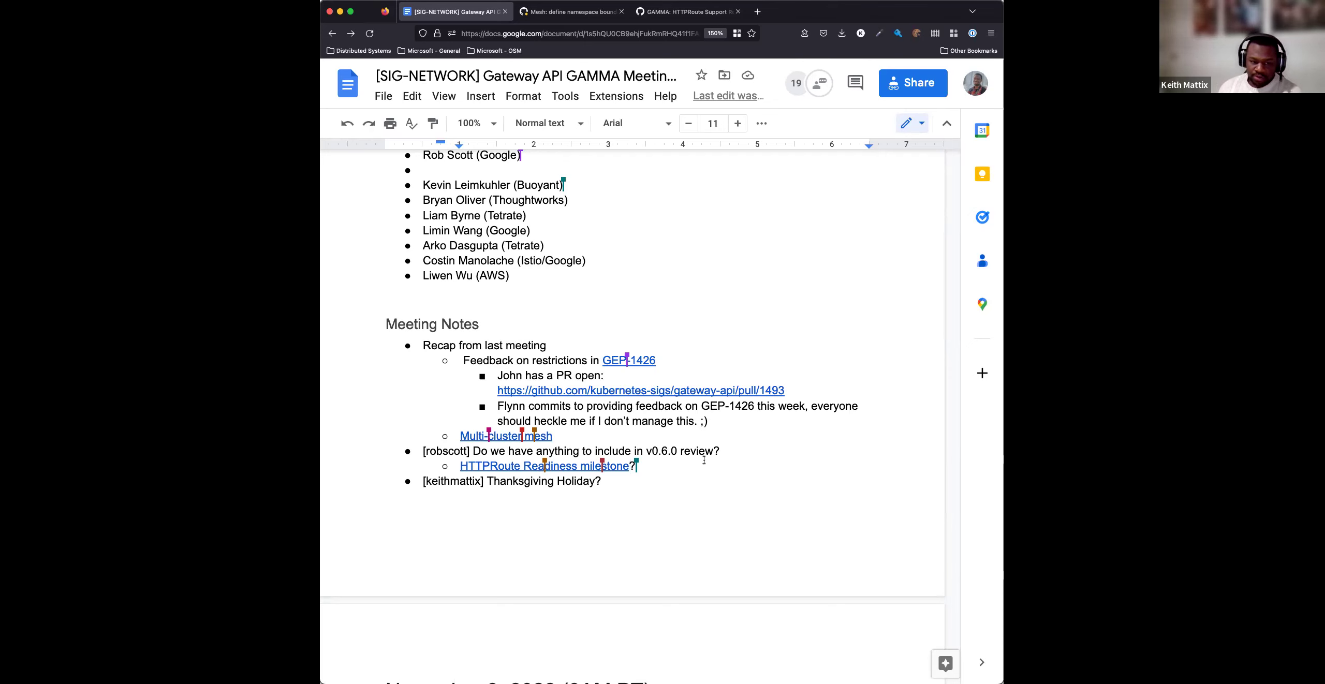
# Start a sub-bullet asking whether API reviewers should look at GAMMA resources
pyautogui.press('Return')
pyautogui.write('Do')
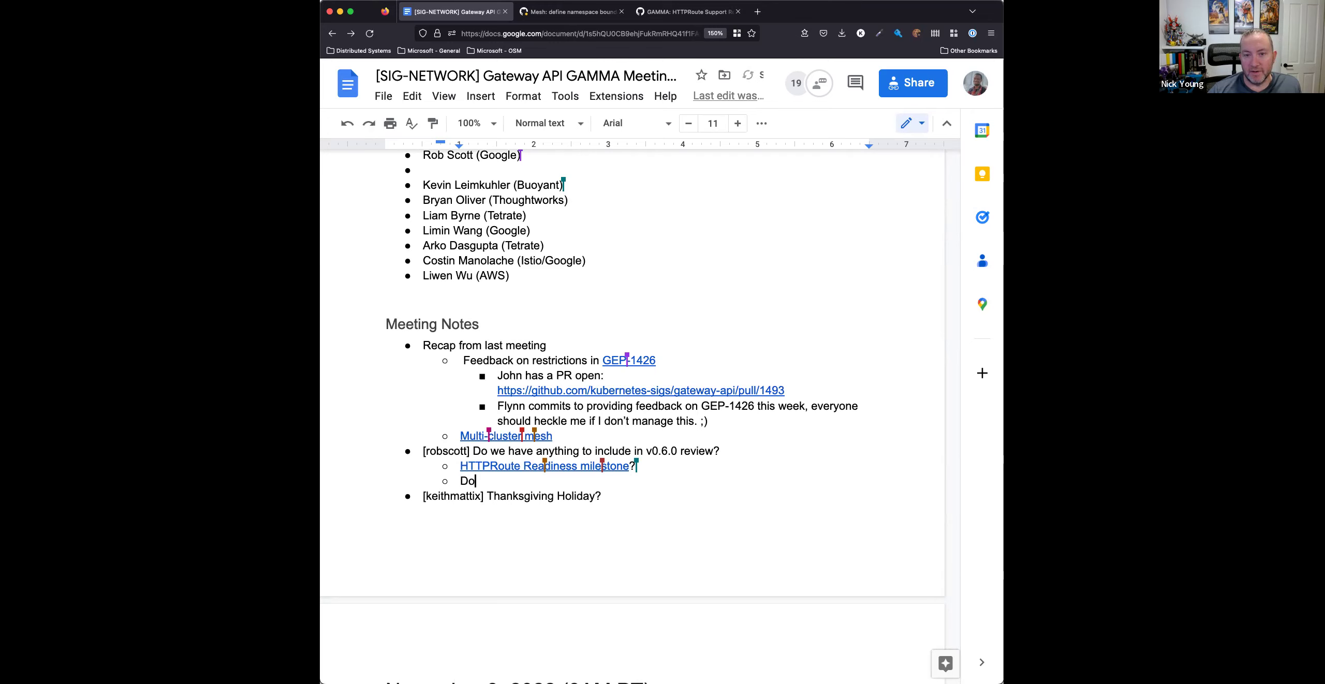
pyautogui.write(' we want API ')
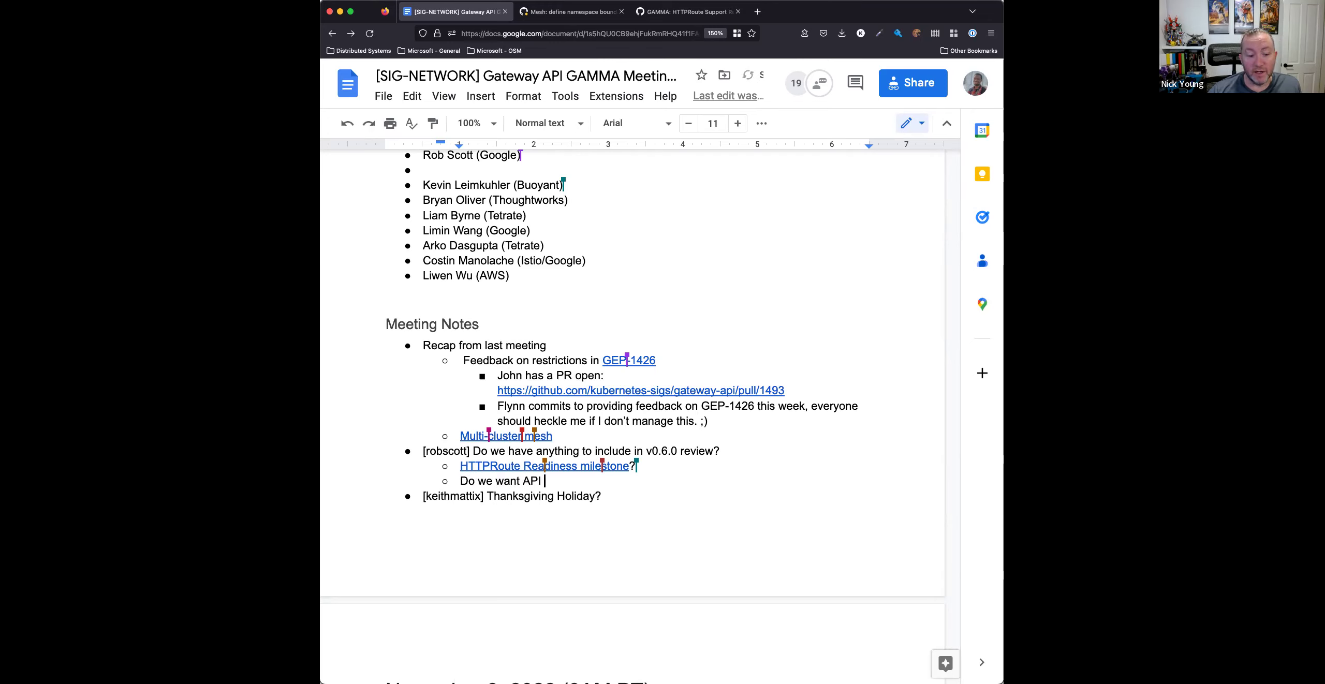
pyautogui.write('v0.')
pyautogui.press('BackSpace')
pyautogui.press('BackSpace')
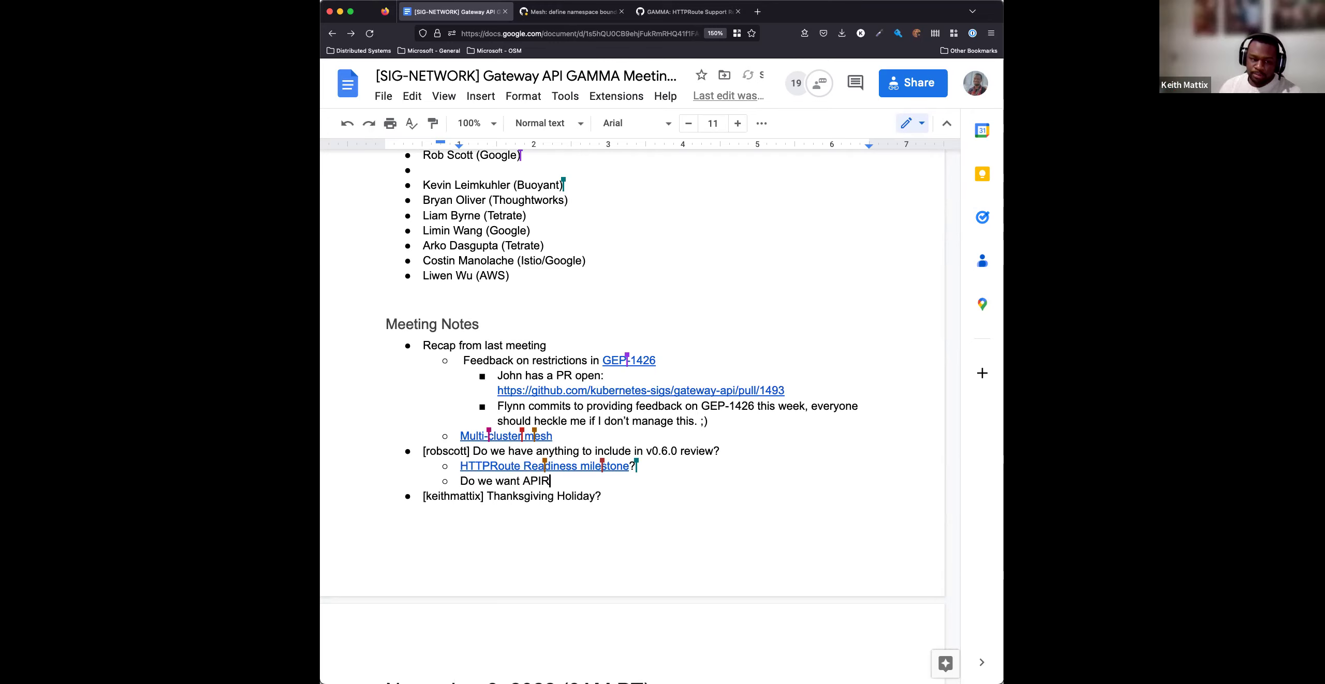
pyautogui.press('BackSpace')
pyautogui.write('reviewers')
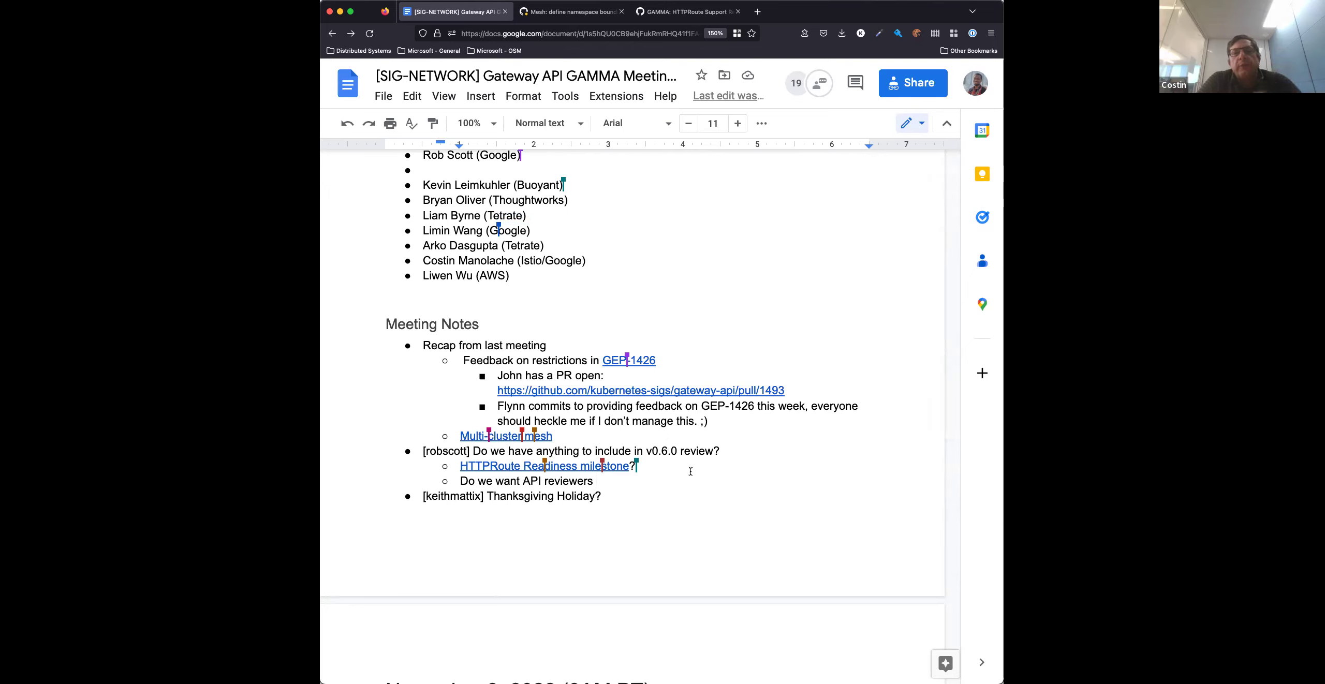
pyautogui.doubleClick(598, 478)
pyautogui.write('to')
pyautogui.write(' look')
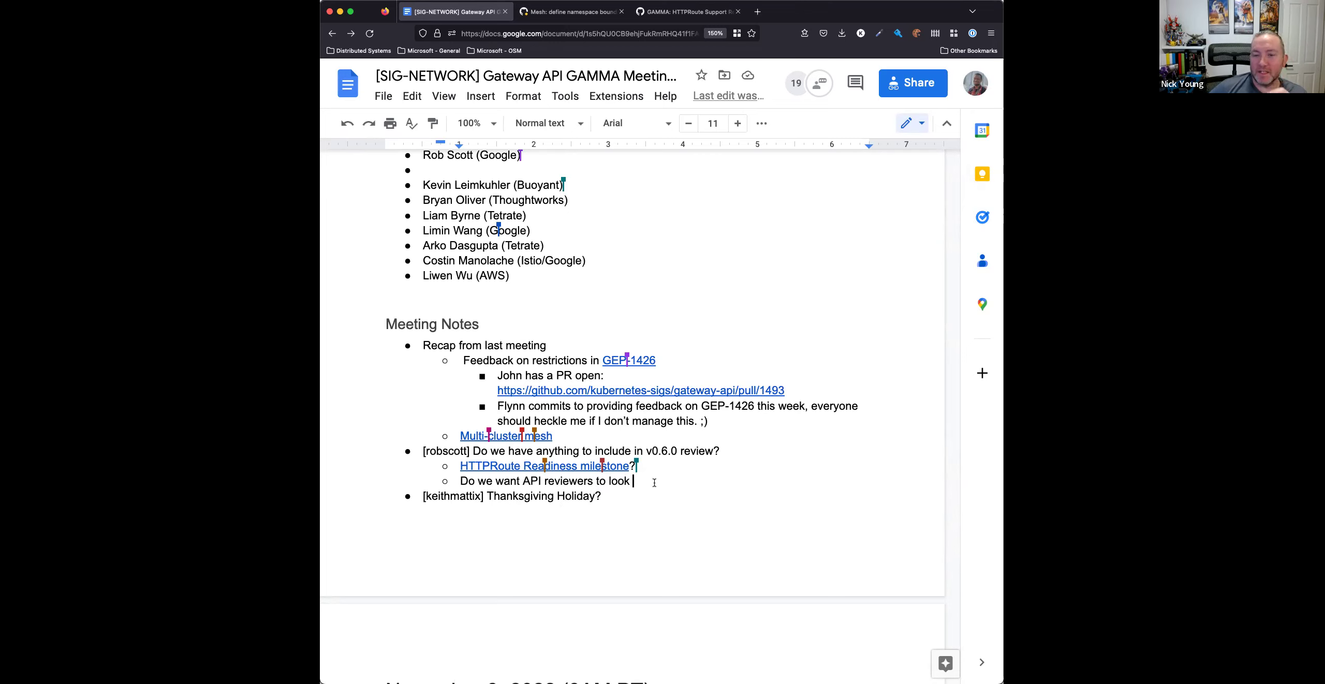
pyautogui.write('at grou')
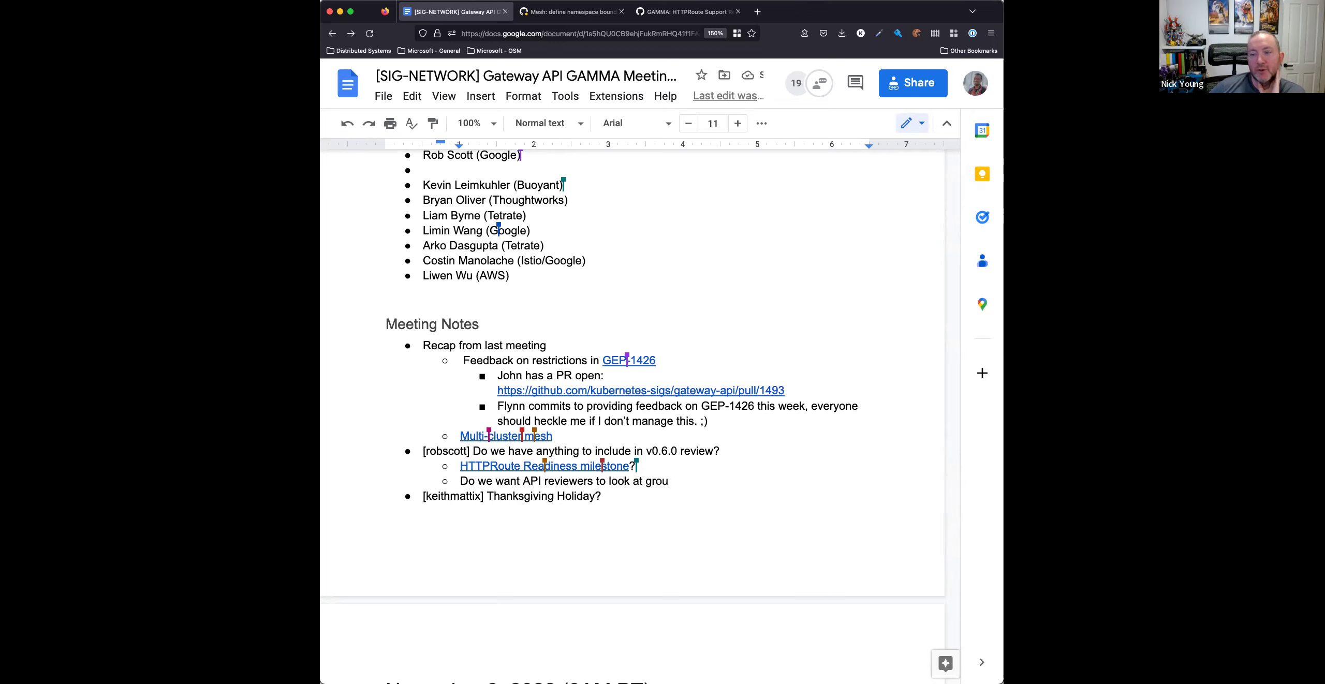
pyautogui.write('p')
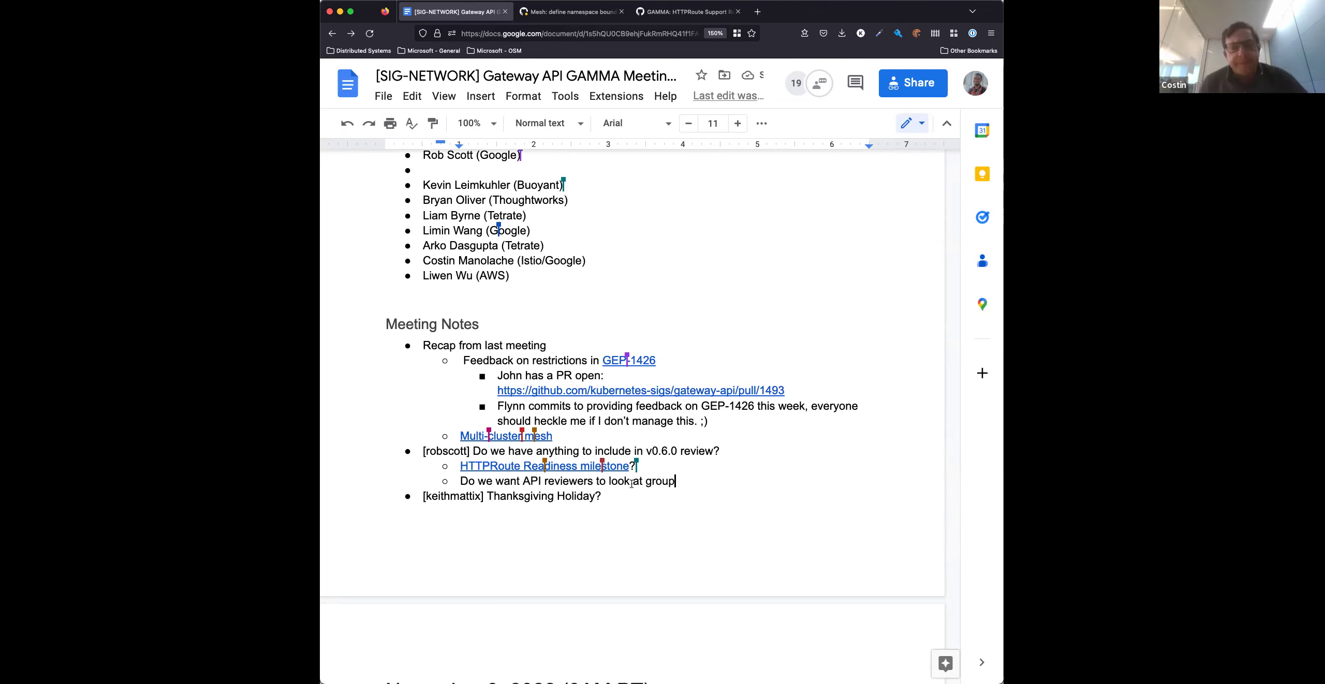
# Finish the question about resources that live in the gateway.networking group, fixing typos
pyautogui.click(641, 481)
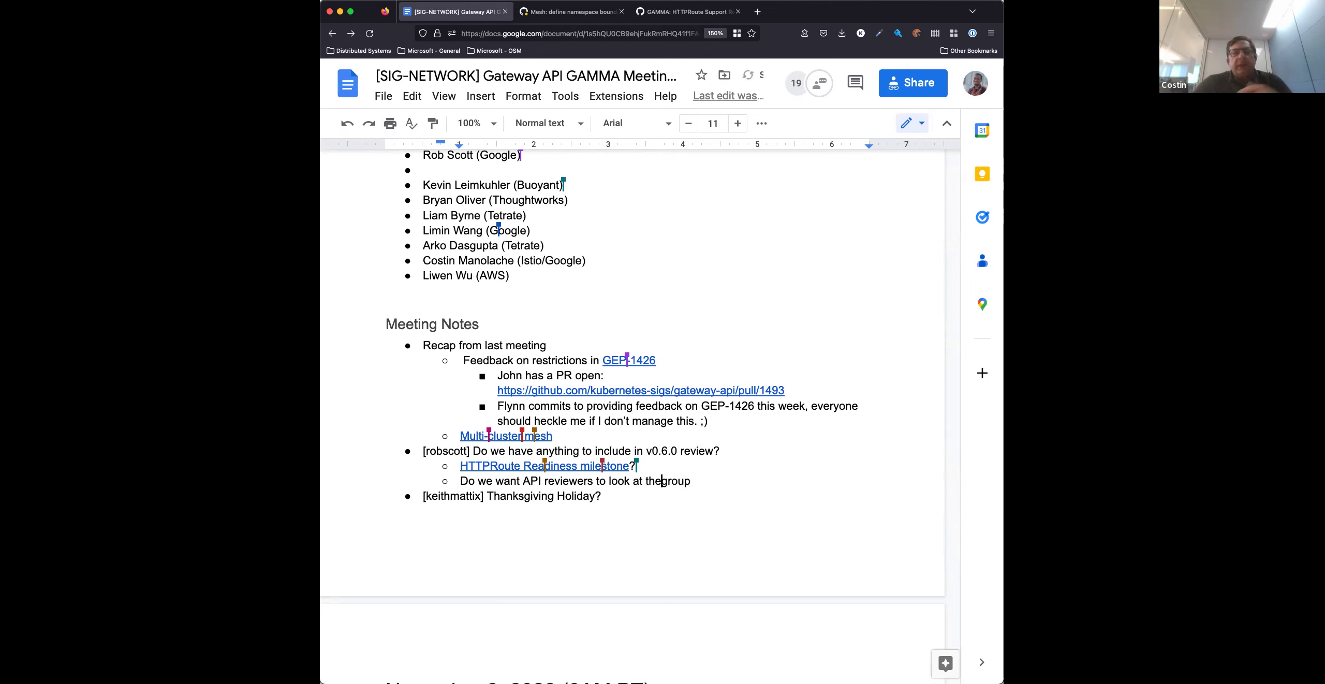
pyautogui.write('the group question (')
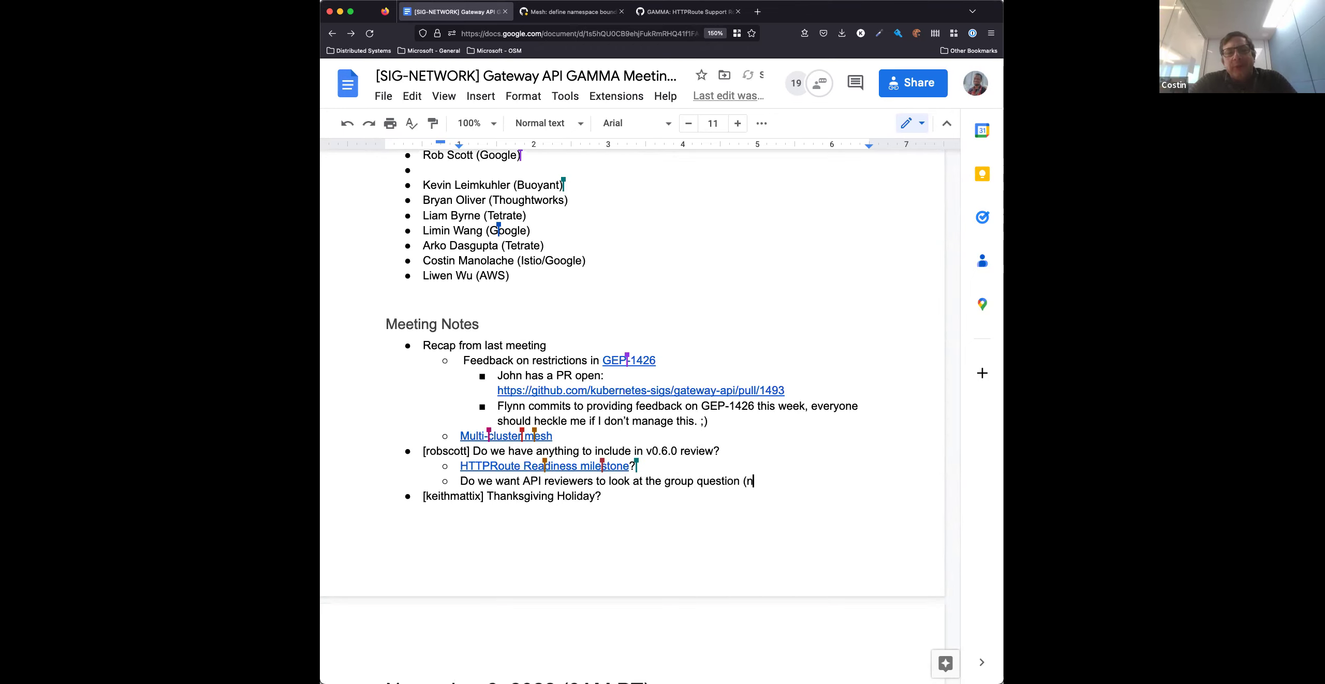
pyautogui.write('new')
pyautogui.press('BackSpace')
pyautogui.press('BackSpace')
pyautogui.press('BackSpace')
pyautogui.press('BackSpace')
pyautogui.write('should GAMMA')
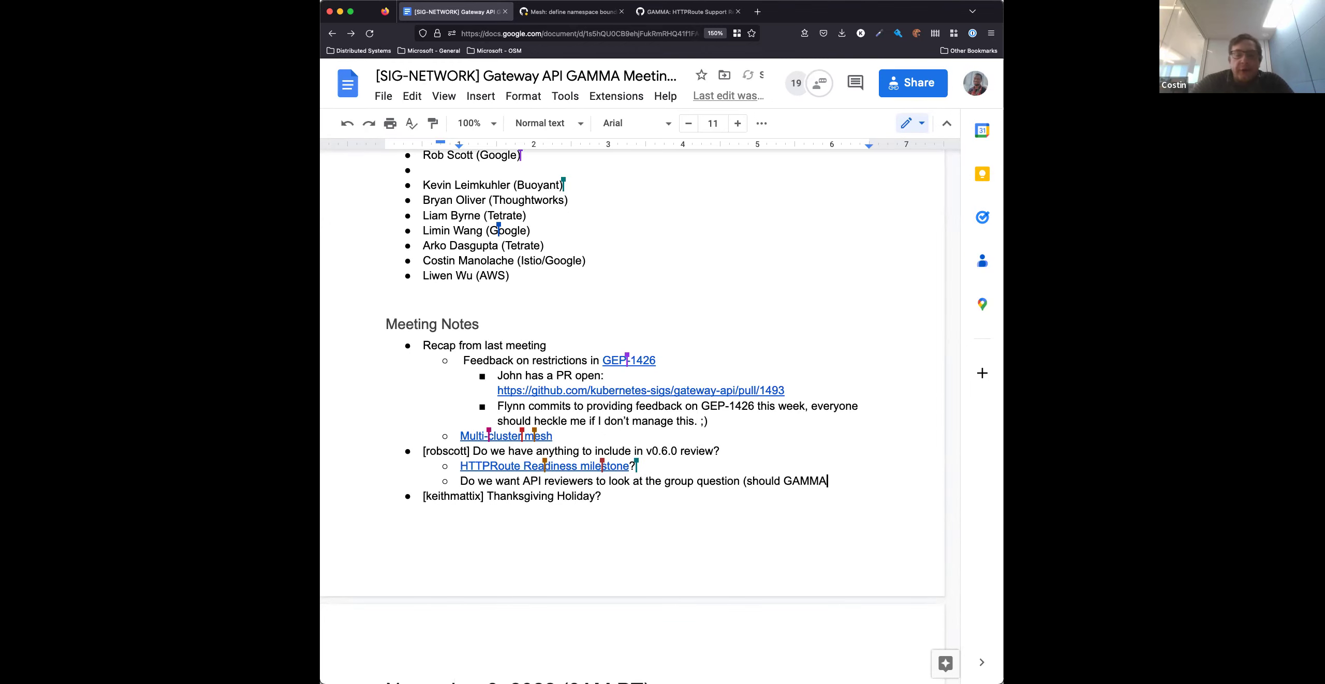
pyautogui.write(' resources li')
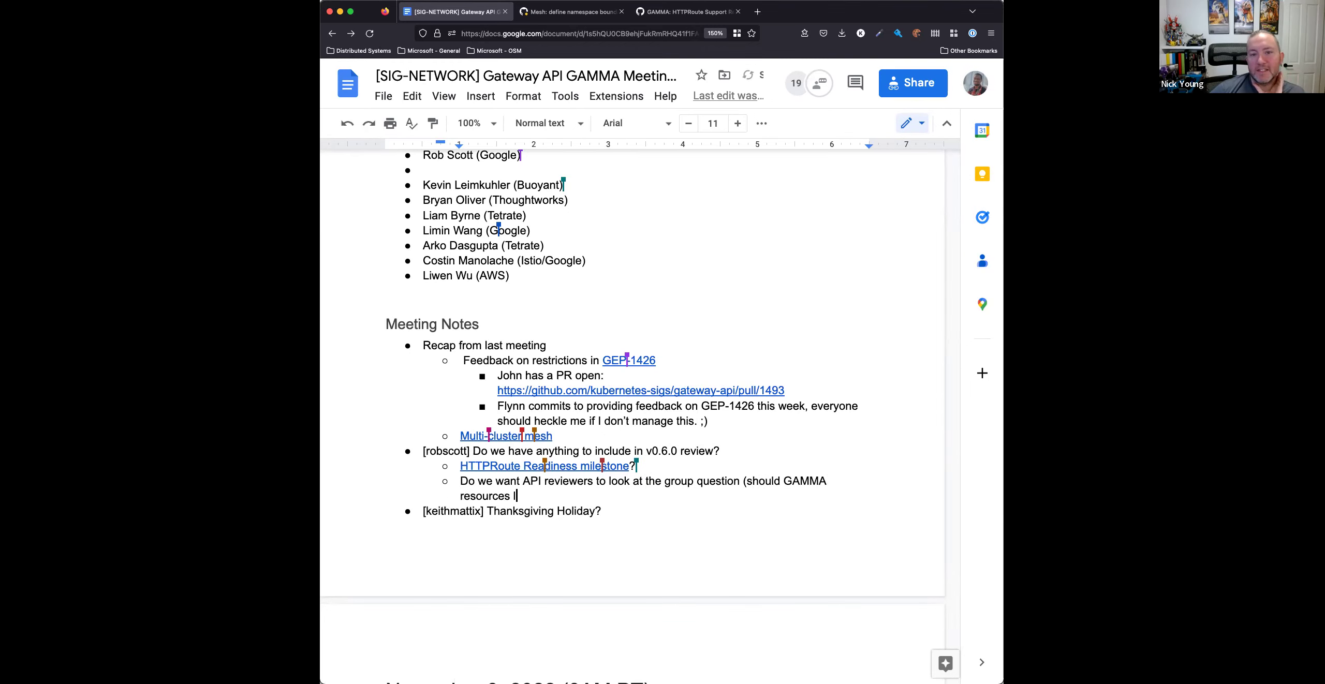
pyautogui.write('ve in the same')
pyautogui.press('BackSpace')
pyautogui.press('BackSpace')
pyautogui.press('BackSpace')
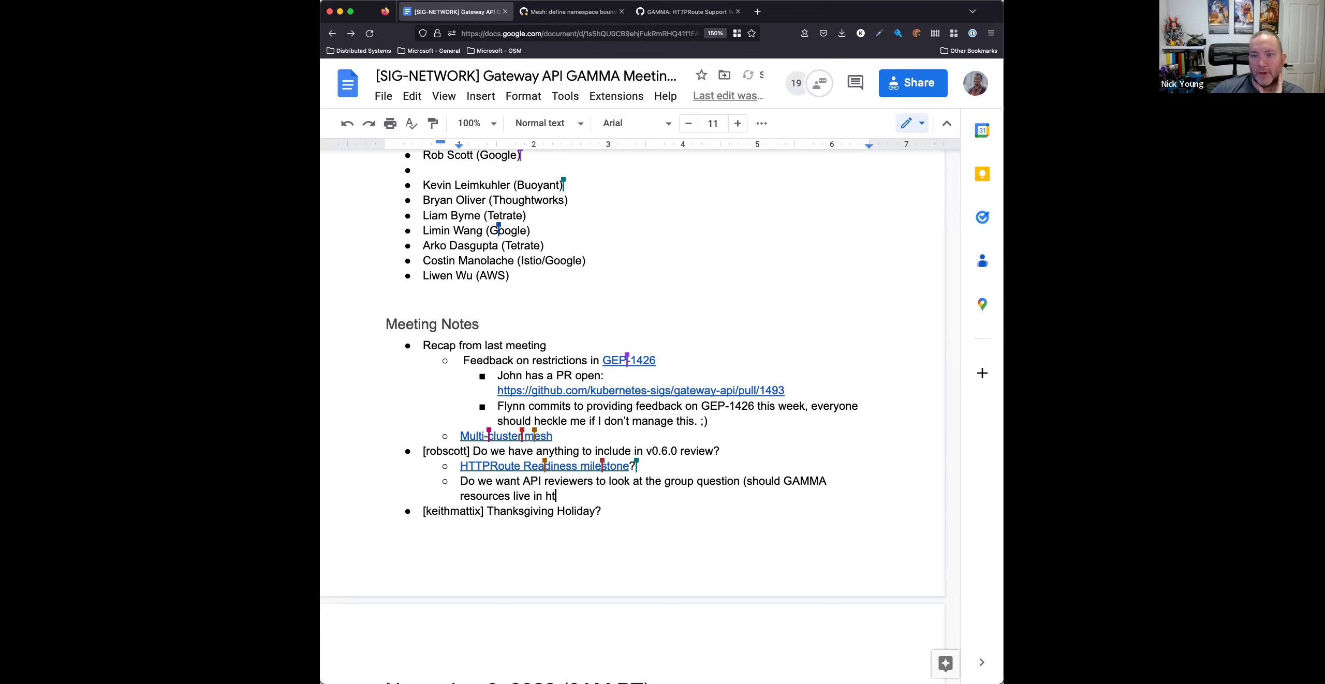
pyautogui.press('BackSpace')
pyautogui.write('the same gateway.')
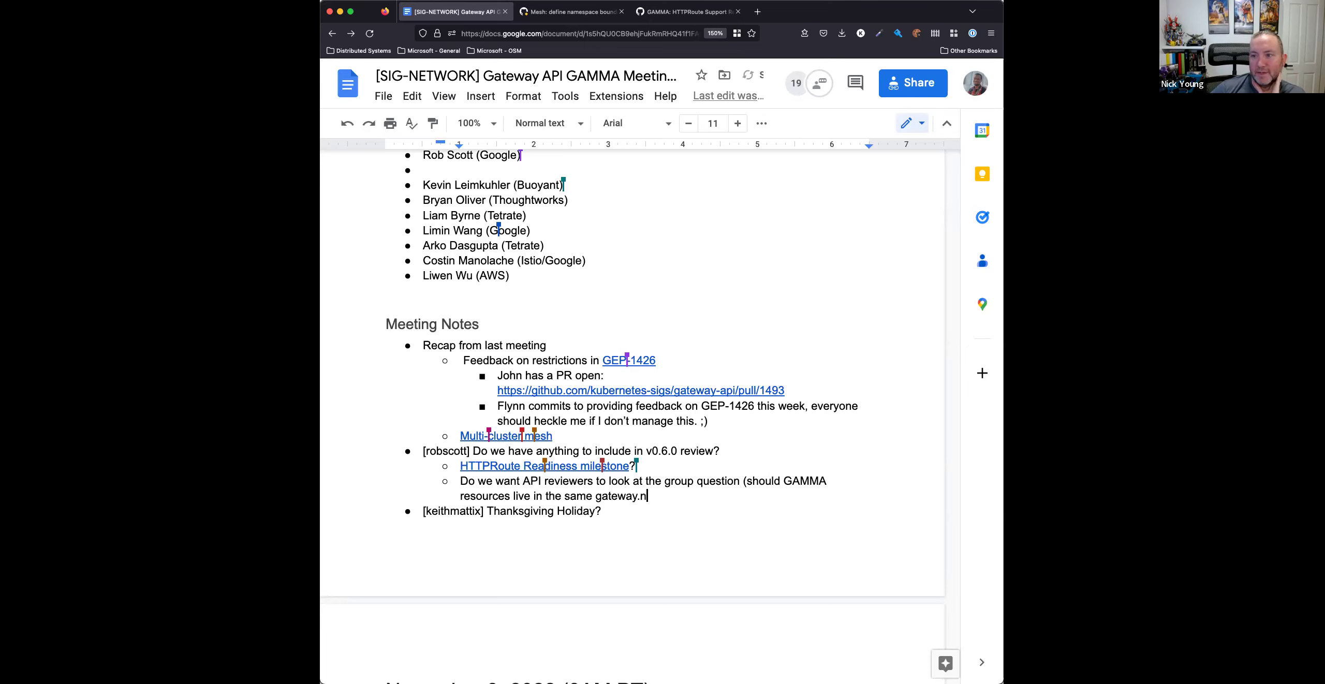
pyautogui.write('networking group')
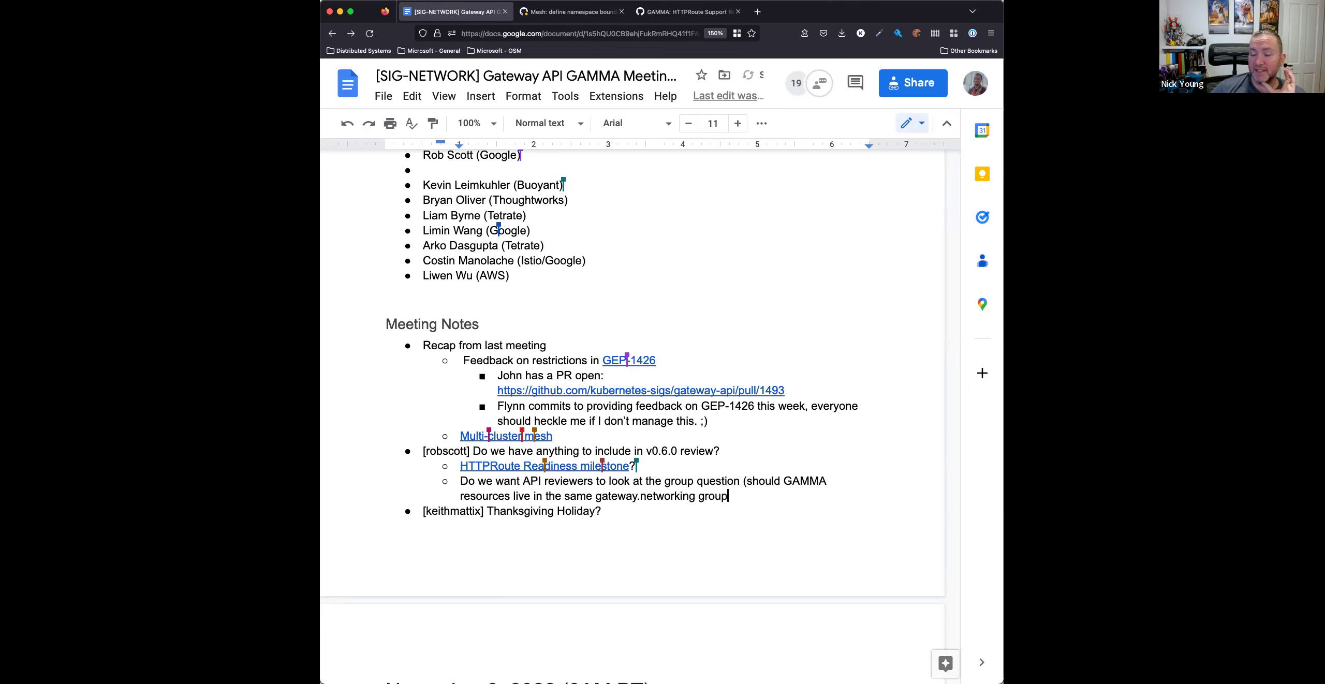
pyautogui.write(')')
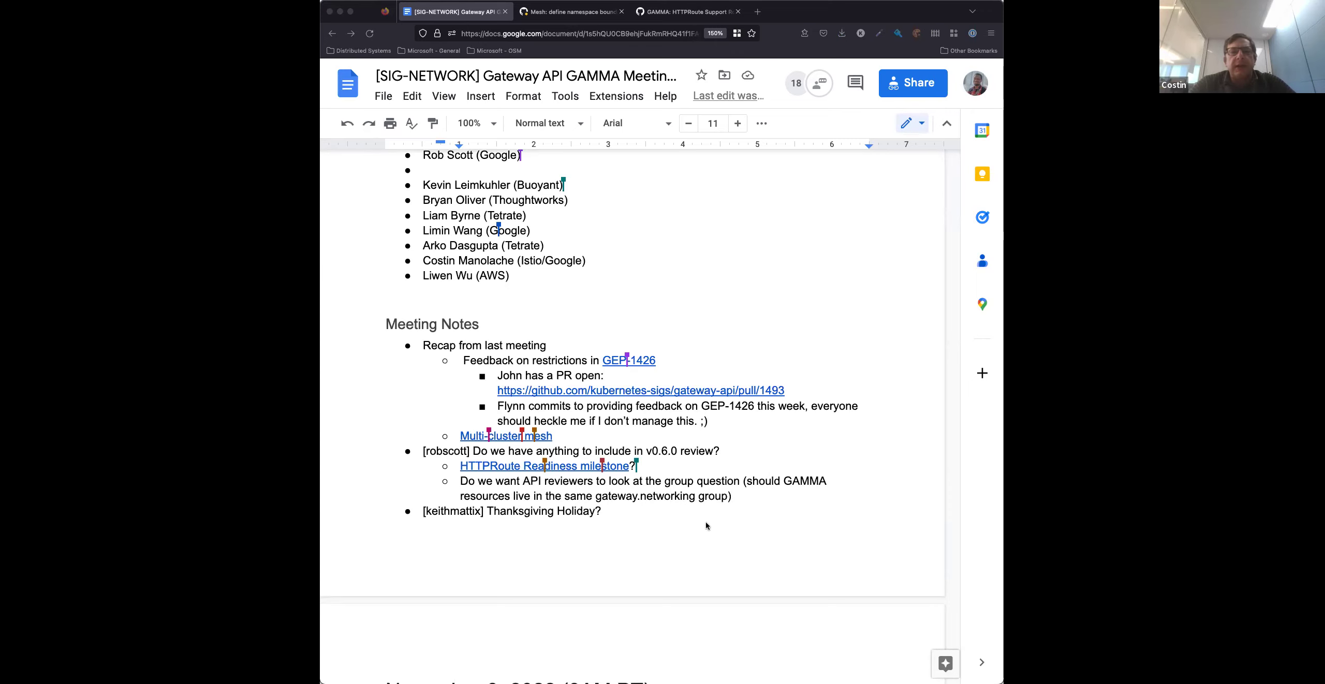
# End the group question with '?' and add a nested reply 'Sounds like maybe?'
pyautogui.click(751, 498)
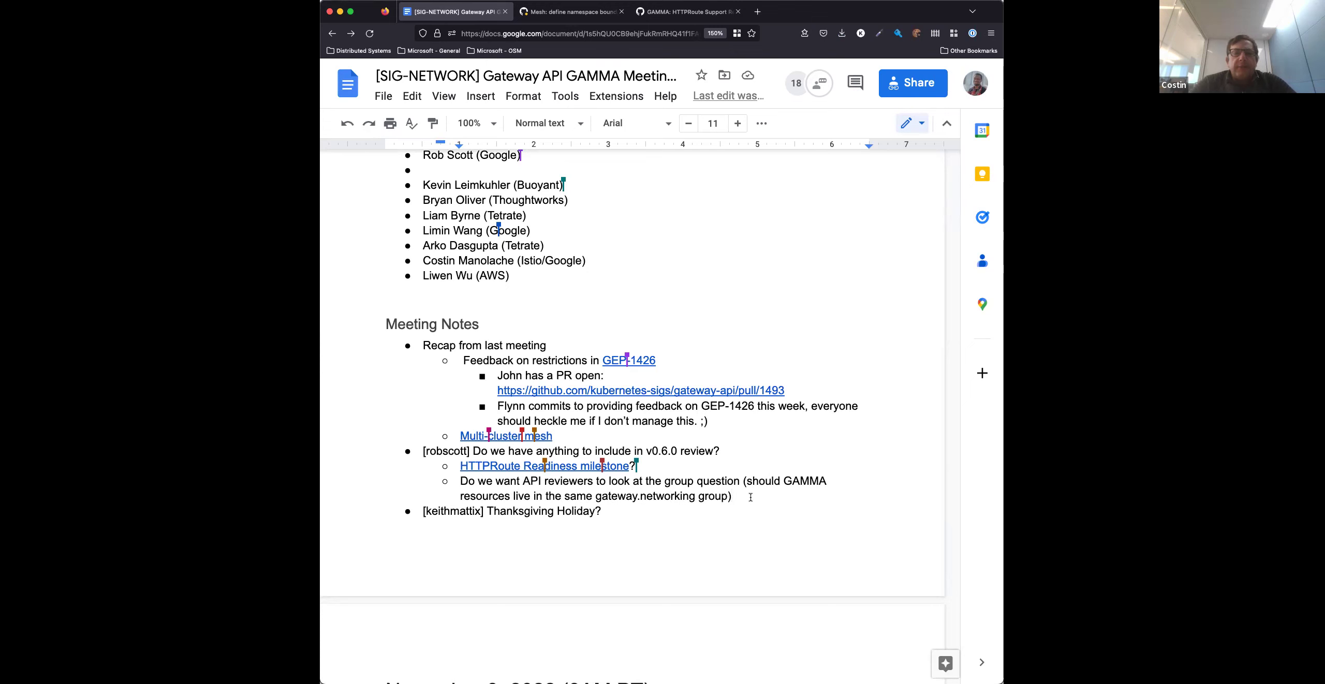
pyautogui.write('?')
pyautogui.press('Return')
pyautogui.press('Tab')
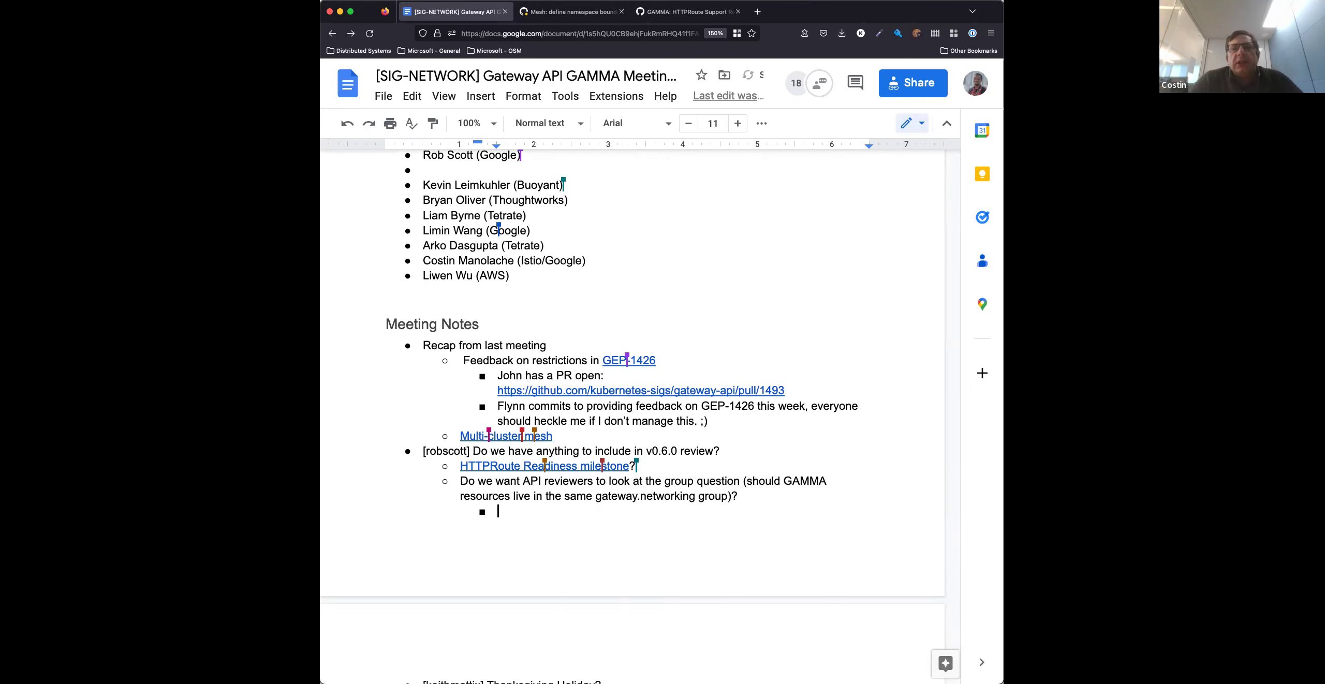
pyautogui.write('Sounds like maybe')
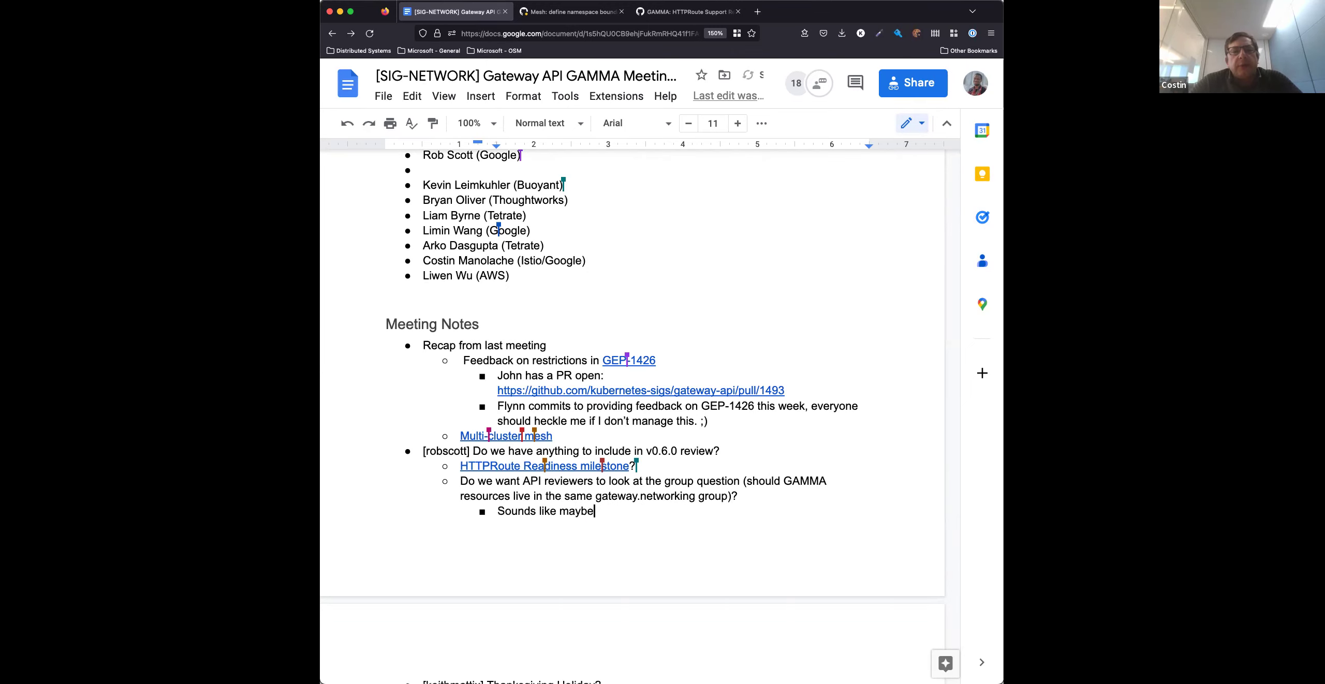
pyautogui.write('?')
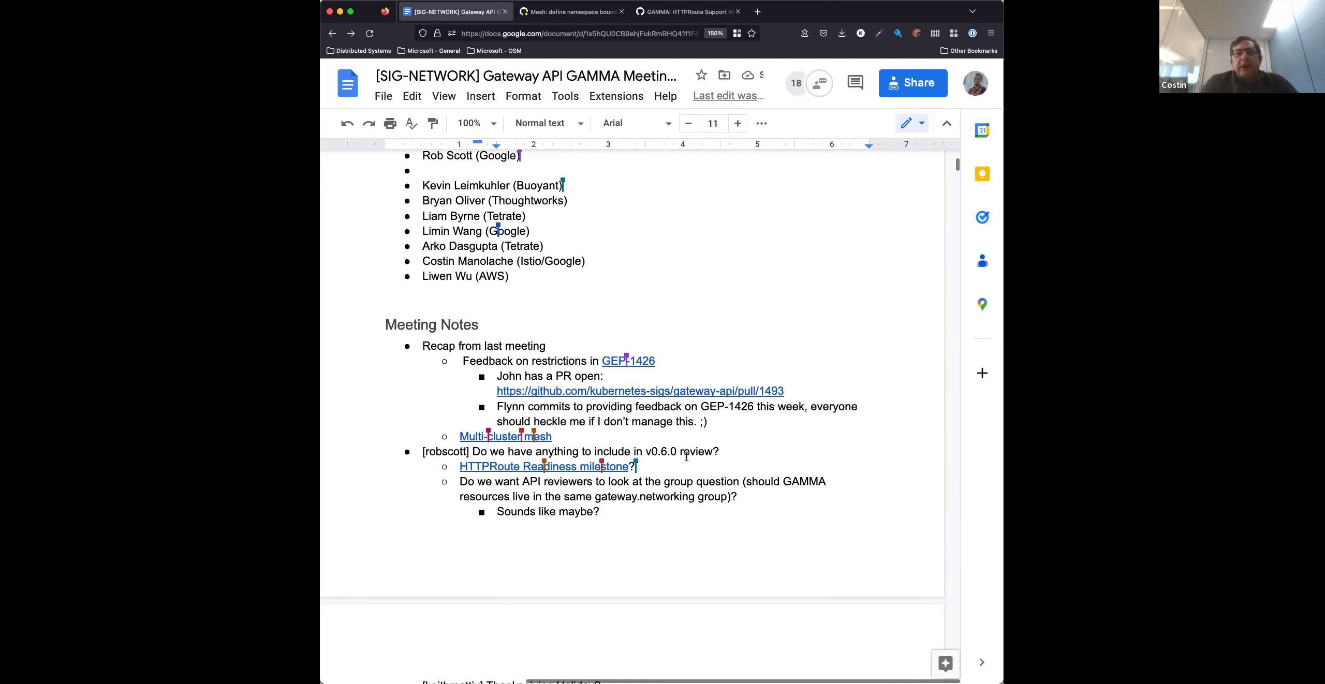
# Add a nested reply under the milestone item: "We're not there yet, so not this round"
pyautogui.click(661, 464)
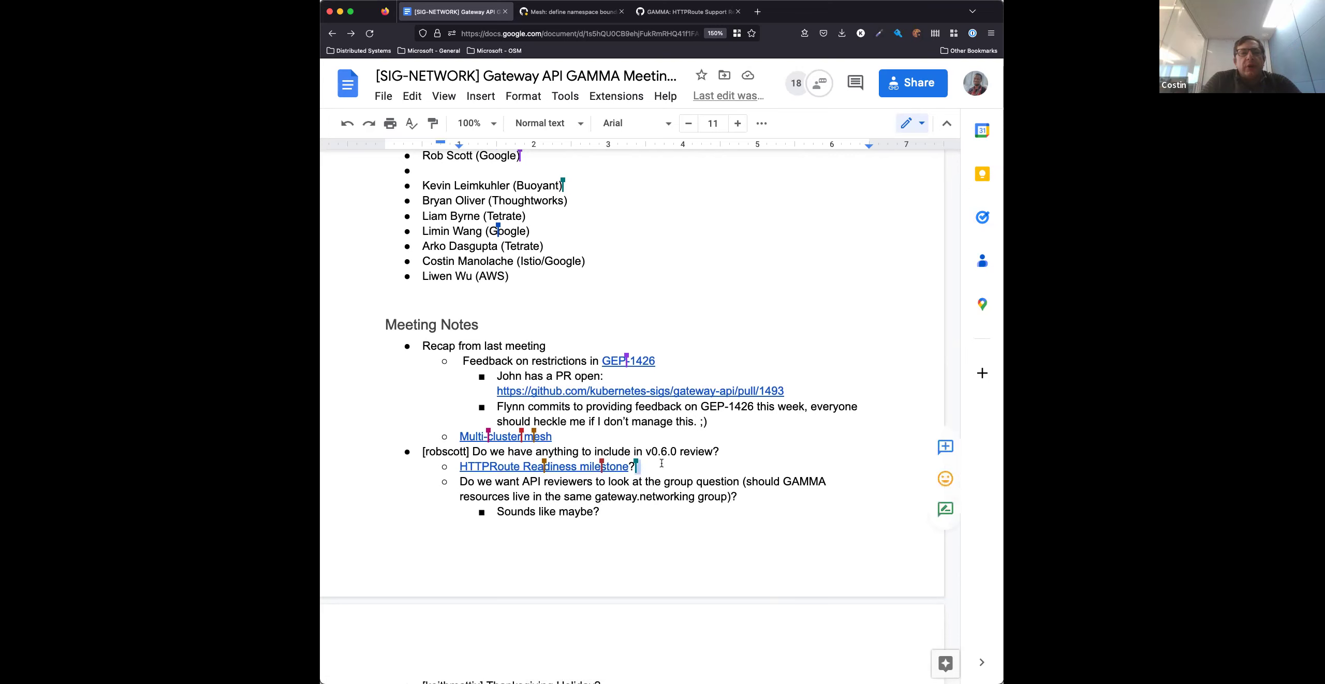
pyautogui.press('Return')
pyautogui.press('Tab')
pyautogui.write("We're not t")
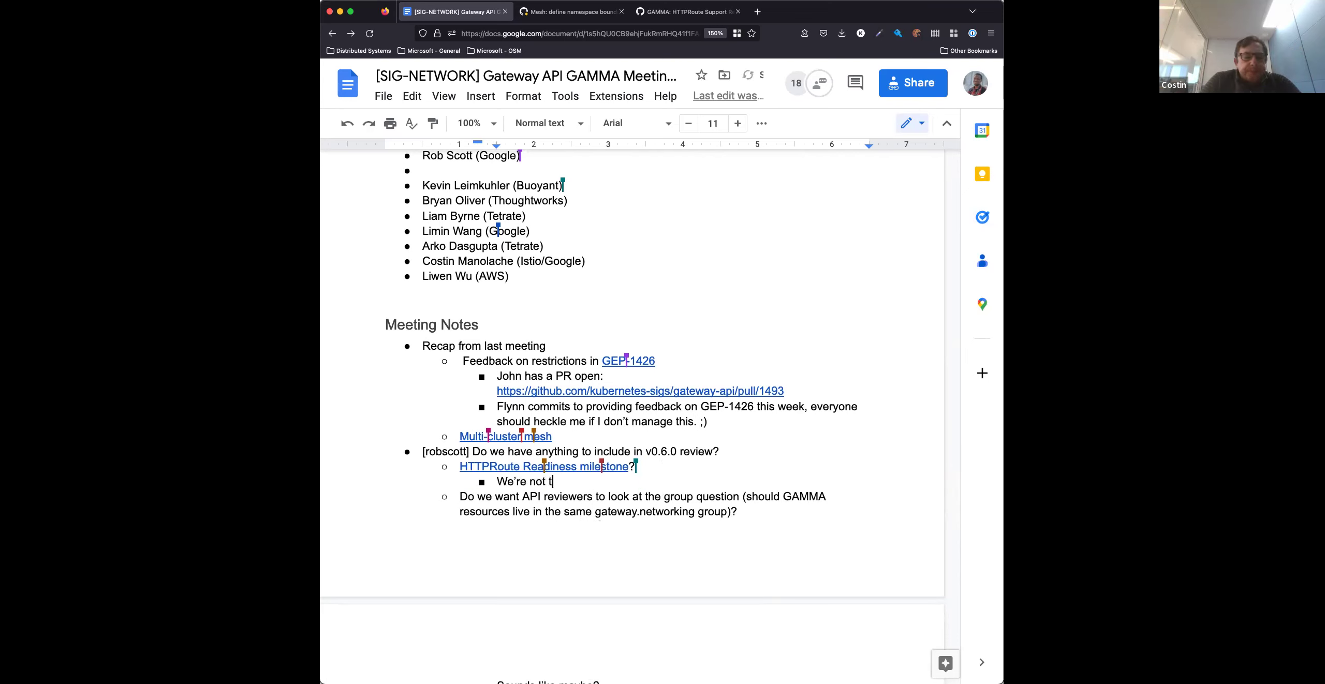
pyautogui.write('here yet, so not this')
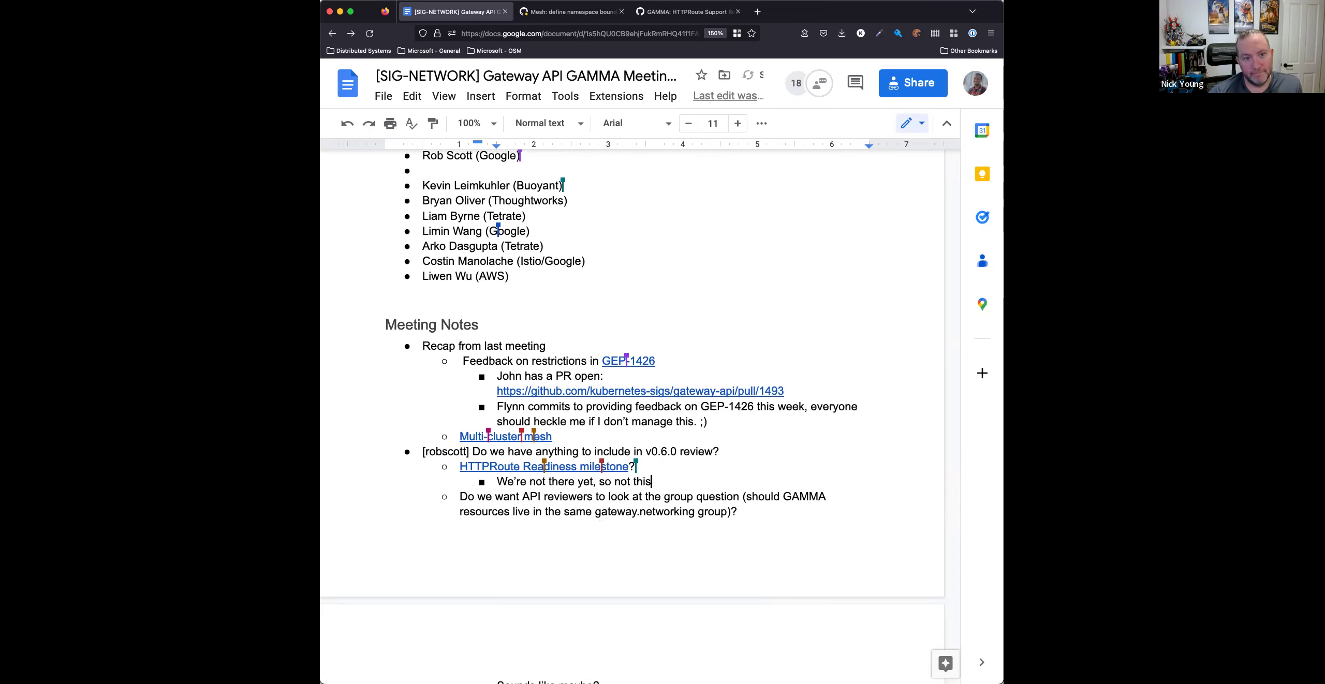
pyautogui.write(' round')
pyautogui.scroll(-2, 783, 522)
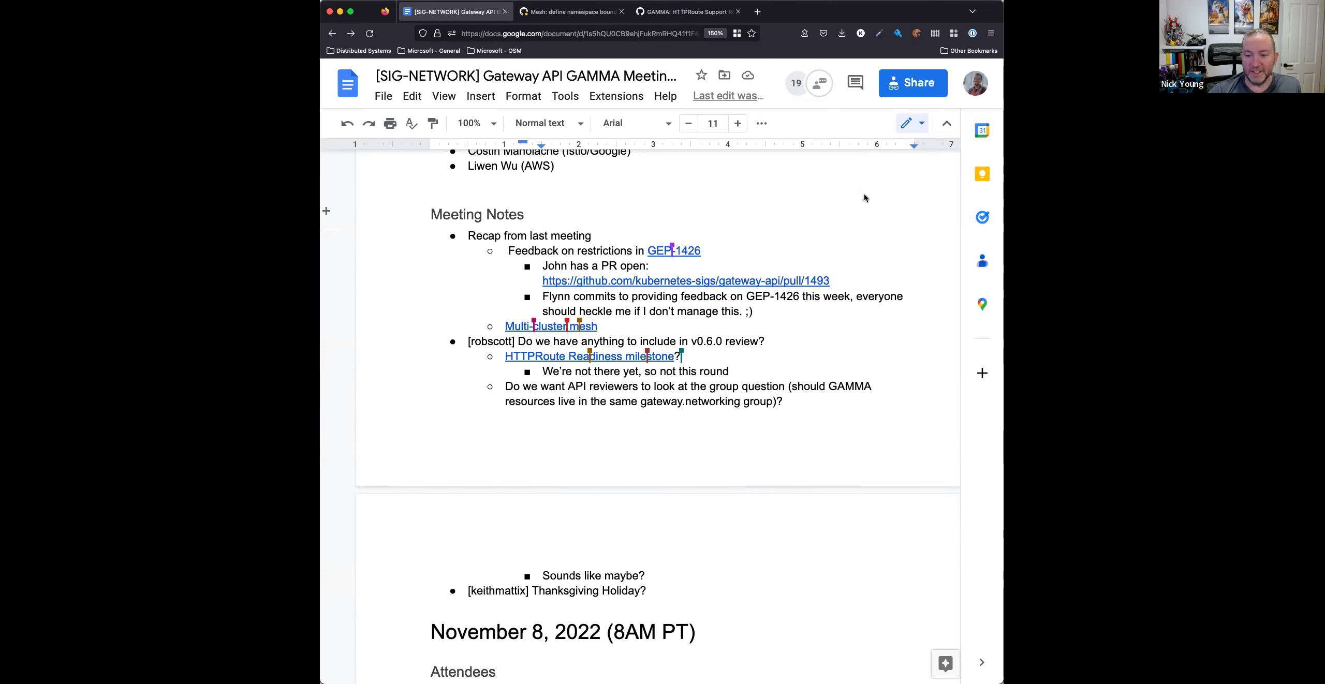
# Follow the HTTPRoute Readiness milestone link from the notes to GitHub's GAMMA HTTPRoute milestone page
pyautogui.click(708, 576)
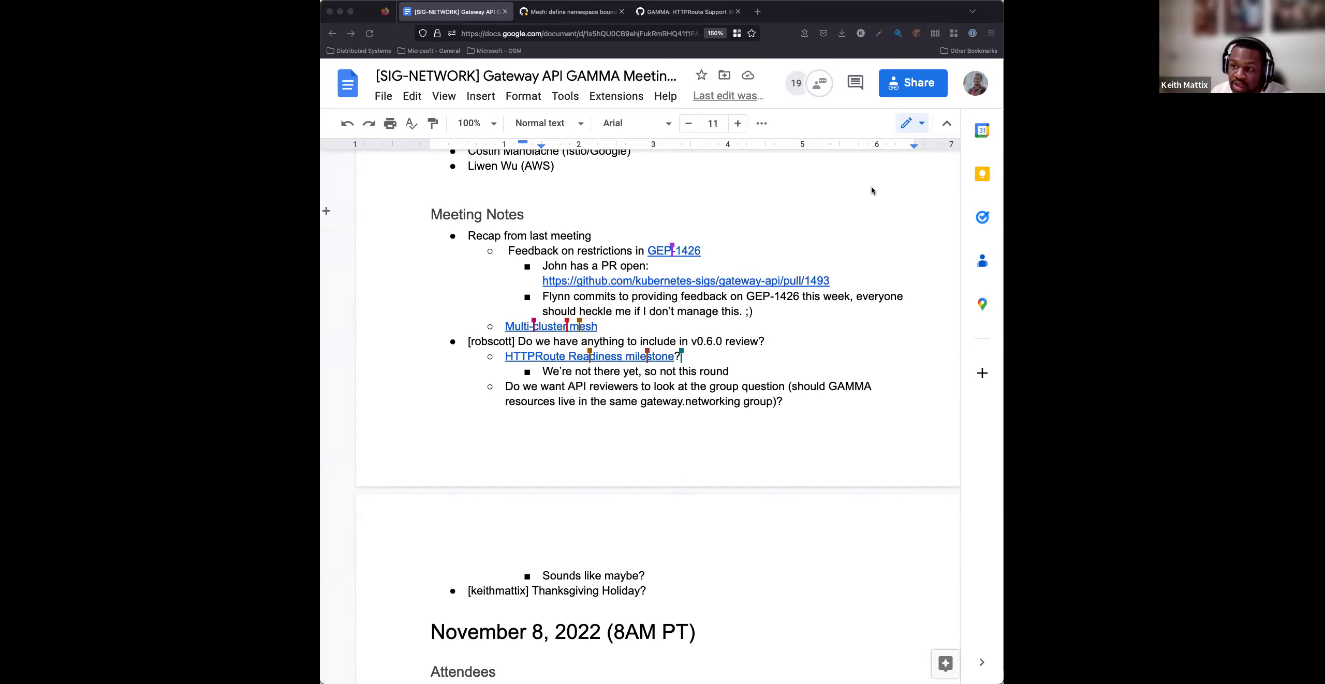
pyautogui.click(701, 576)
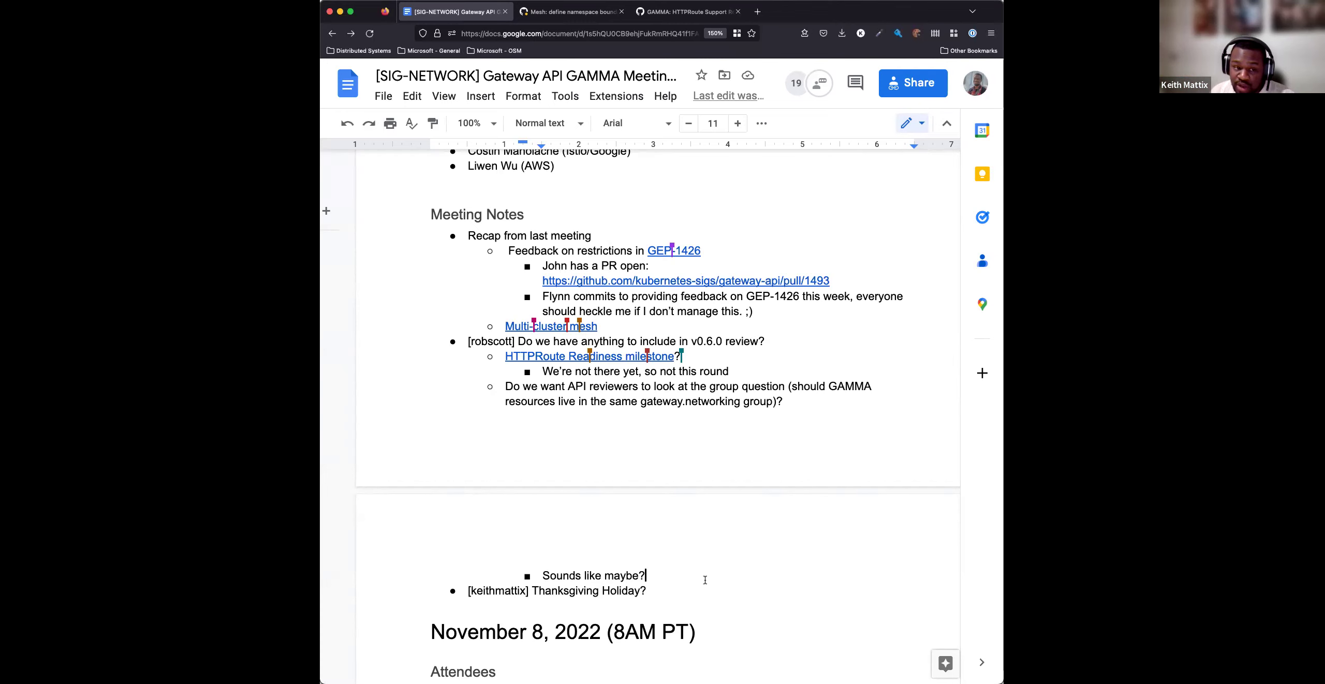
pyautogui.click(792, 374)
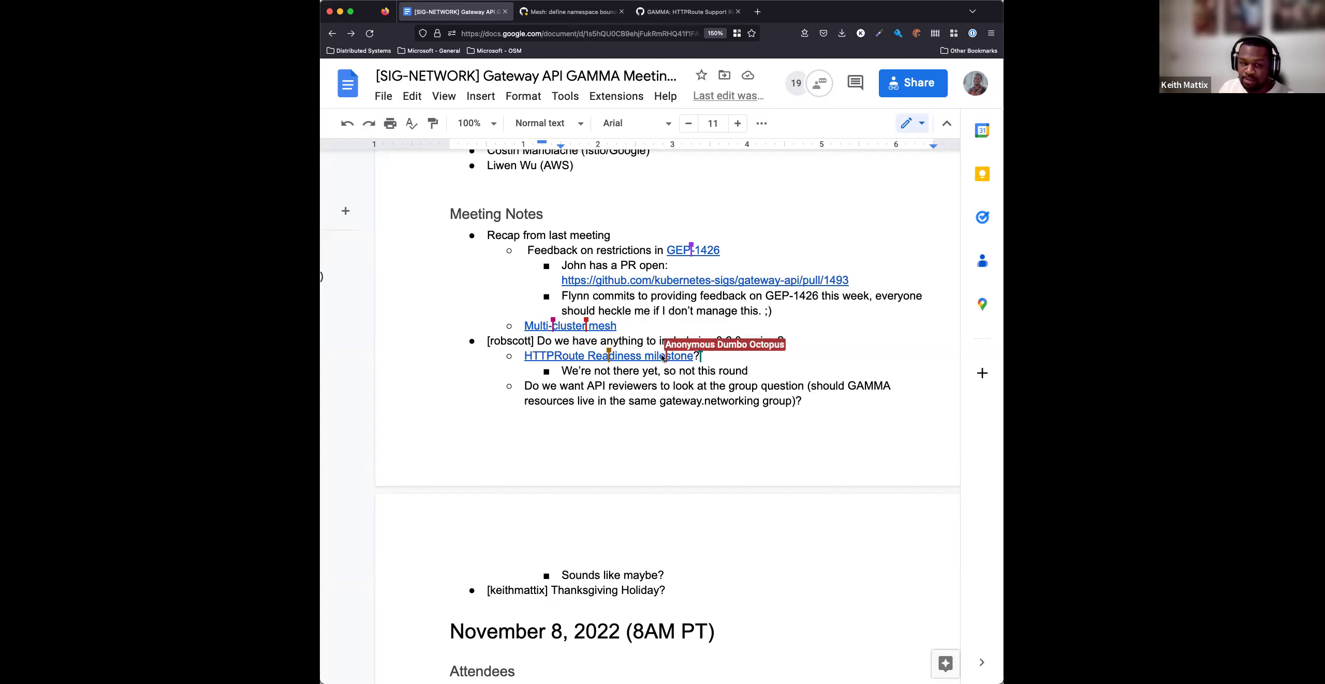
pyautogui.click(662, 374)
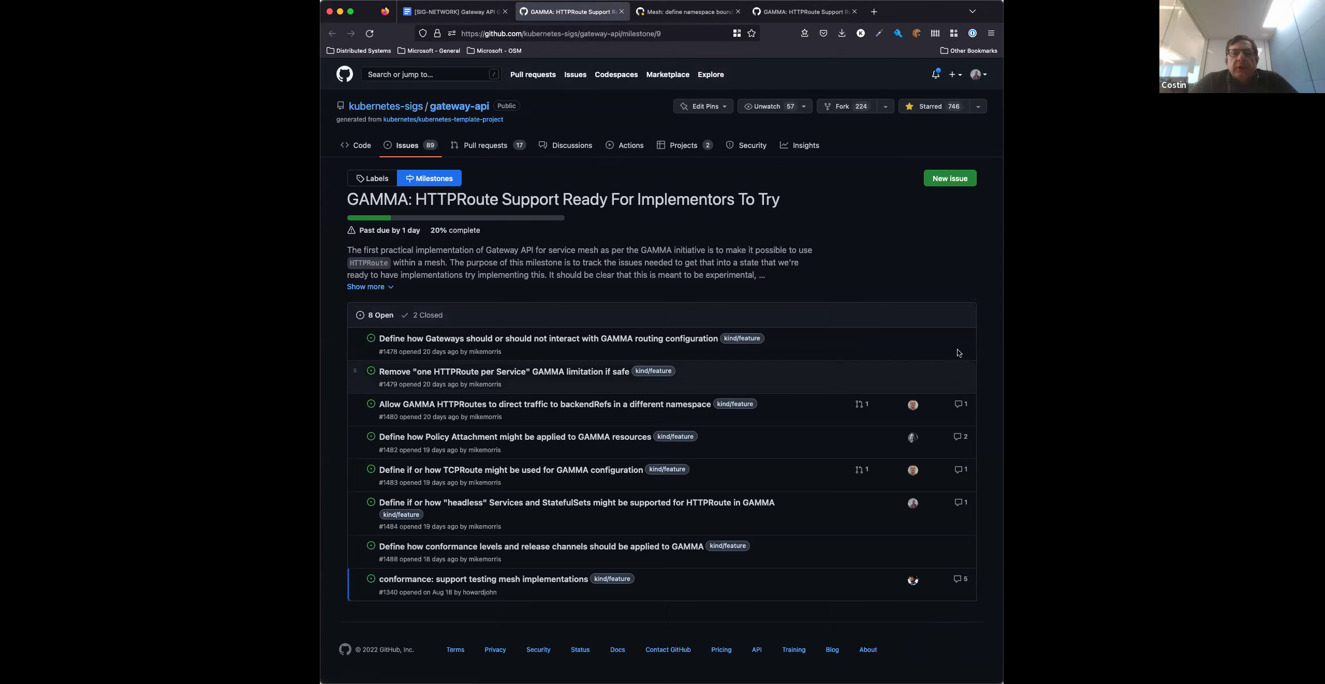
pyautogui.moveTo(663, 343)
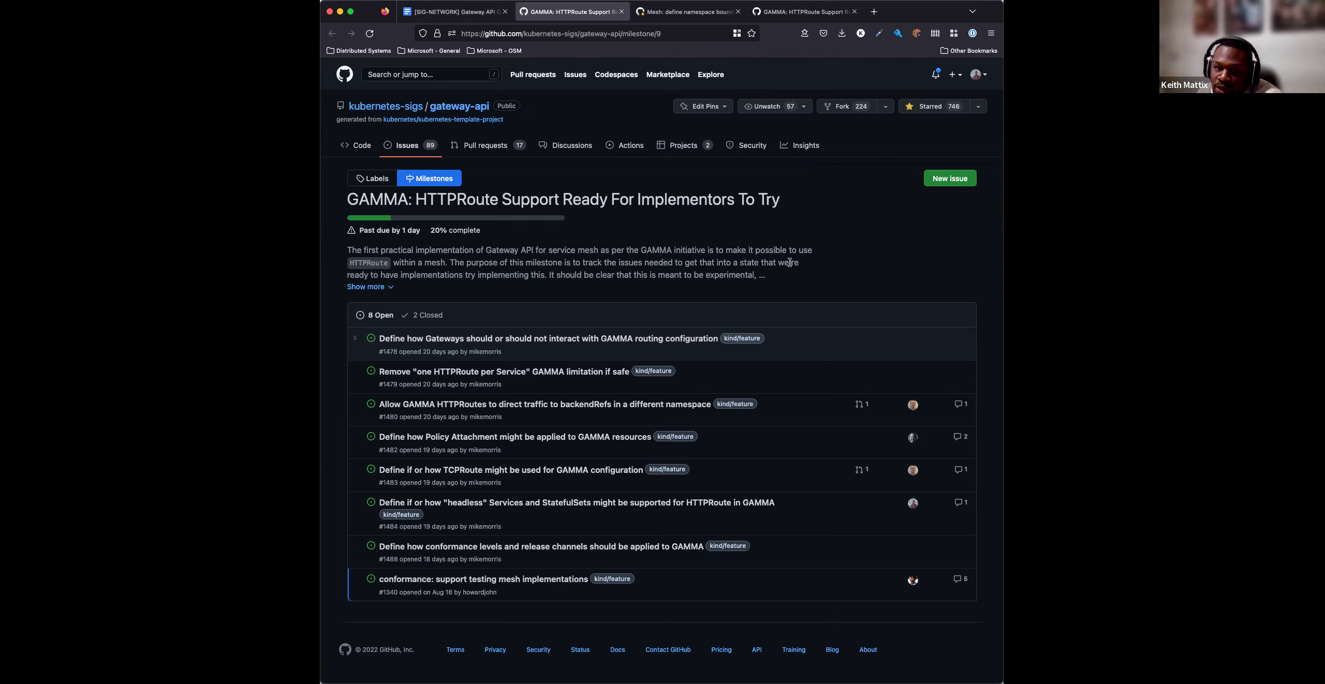
# Read through the milestone description paragraph on GitHub, then return to the meeting notes document
pyautogui.moveTo(790, 262); pyautogui.dragTo(799, 263)
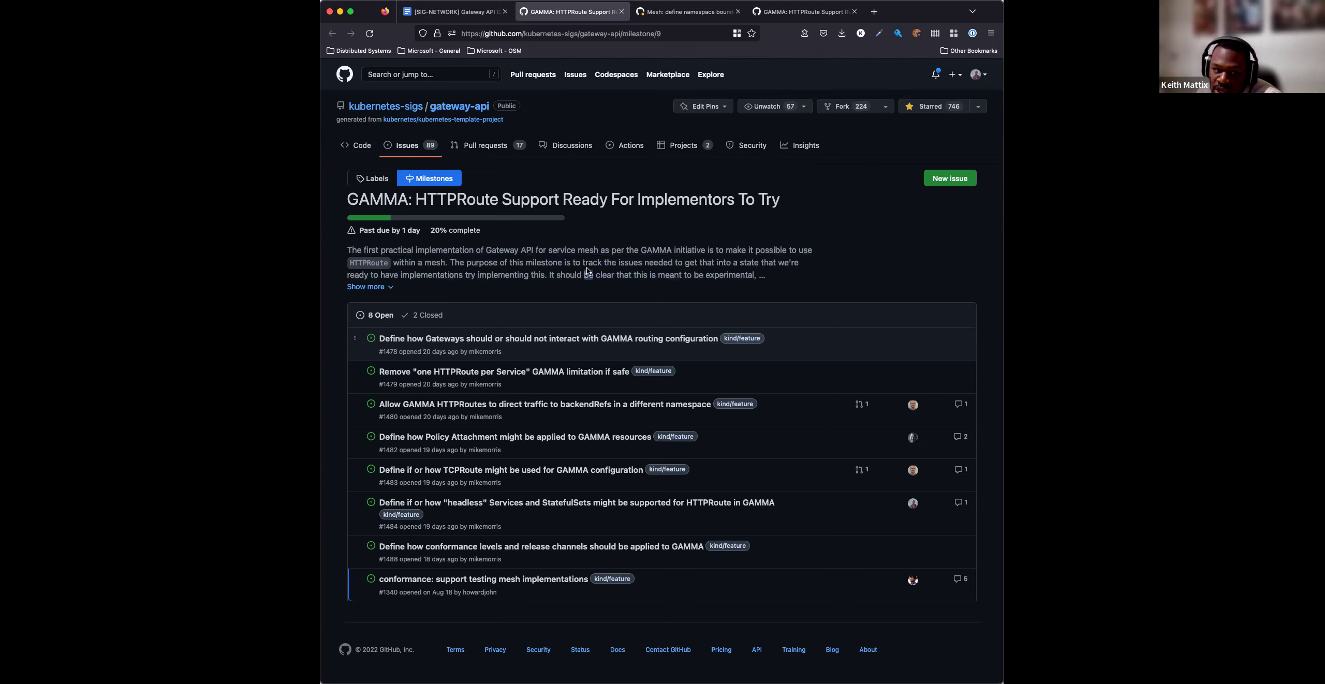
pyautogui.moveTo(583, 276); pyautogui.dragTo(615, 275)
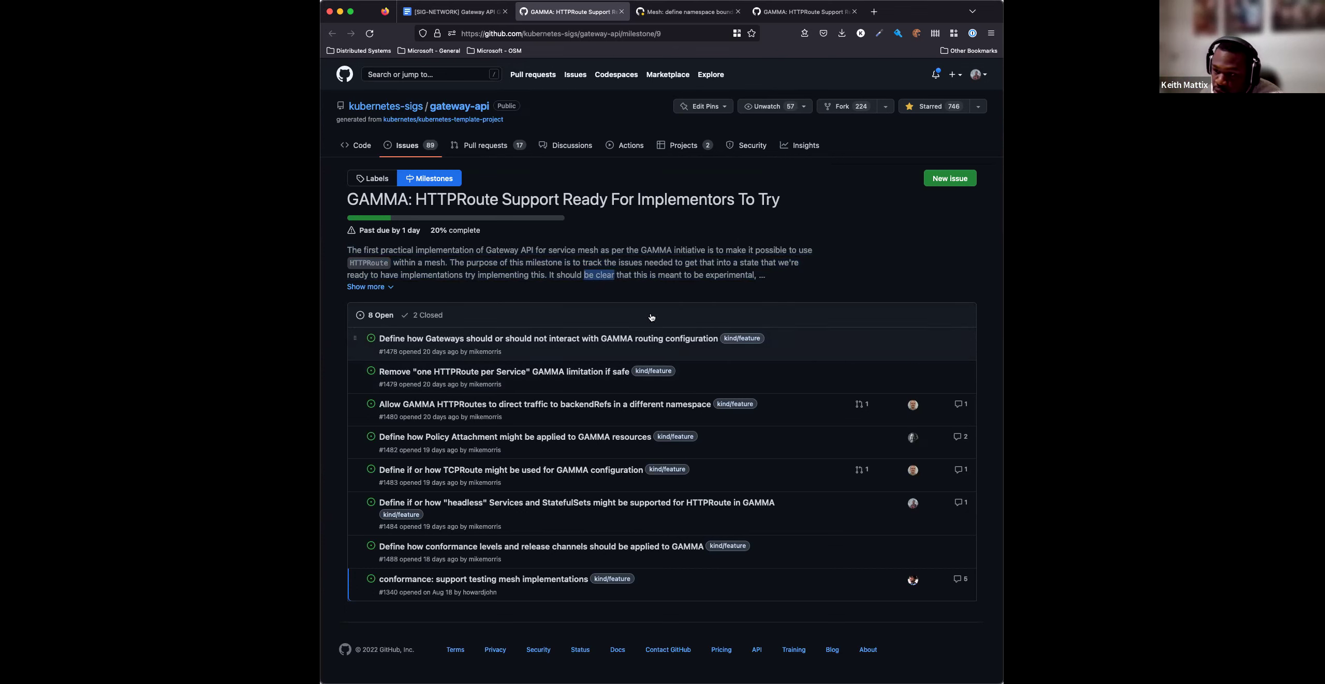
pyautogui.click(751, 257)
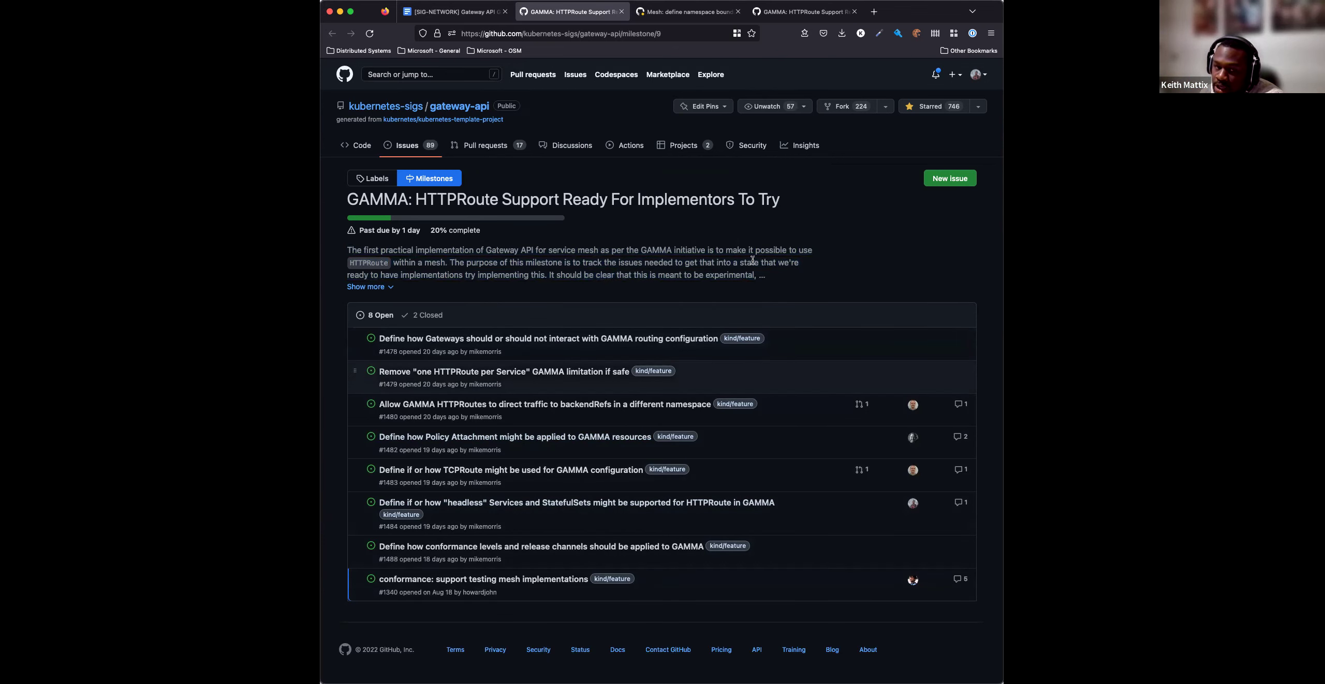
pyautogui.tripleClick(752, 259)
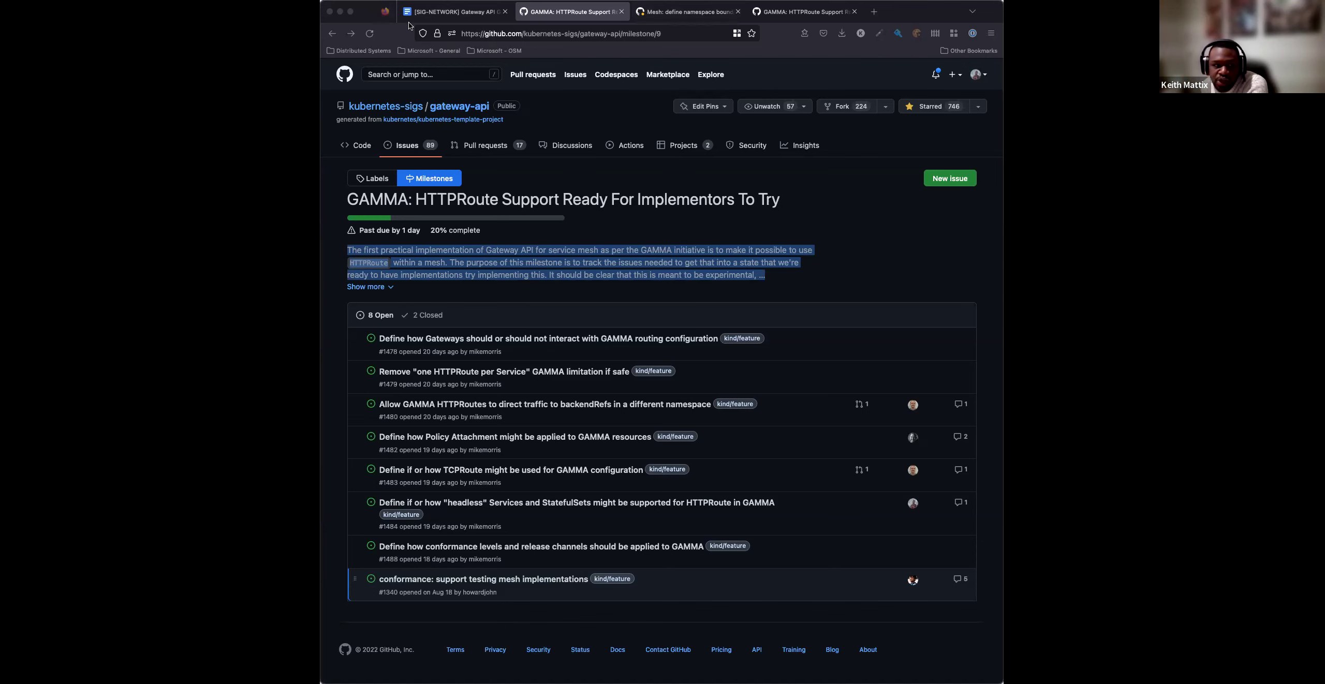
pyautogui.click(455, 12)
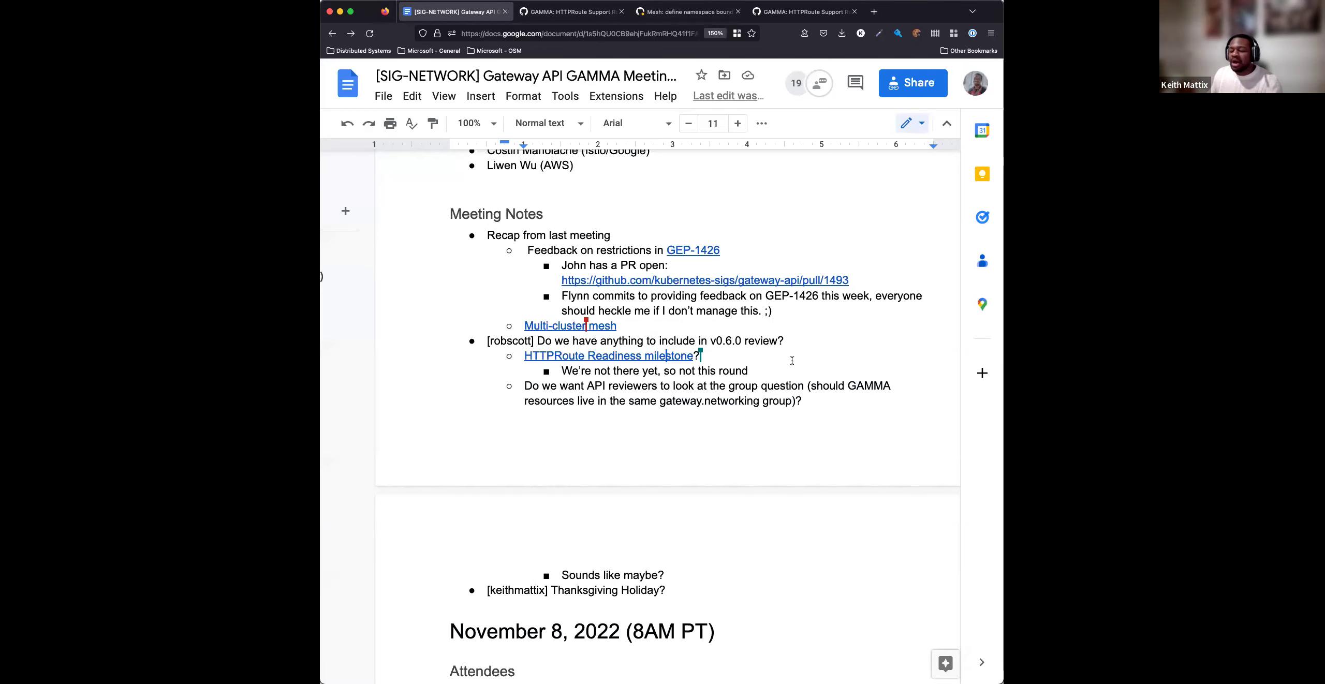
# Add a bullet under the milestone note: "We should aim for 0.7.0 though (Q1/H1 of 2023)"
pyautogui.click(766, 368)
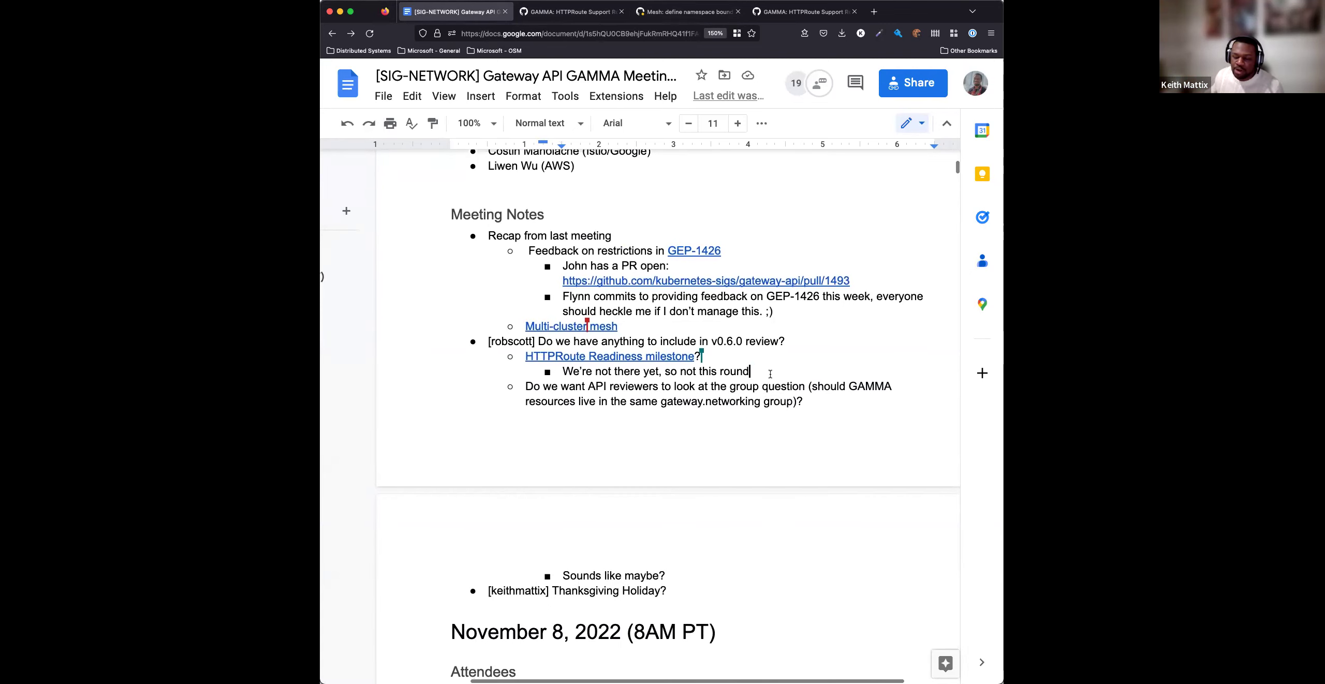
pyautogui.click(781, 407)
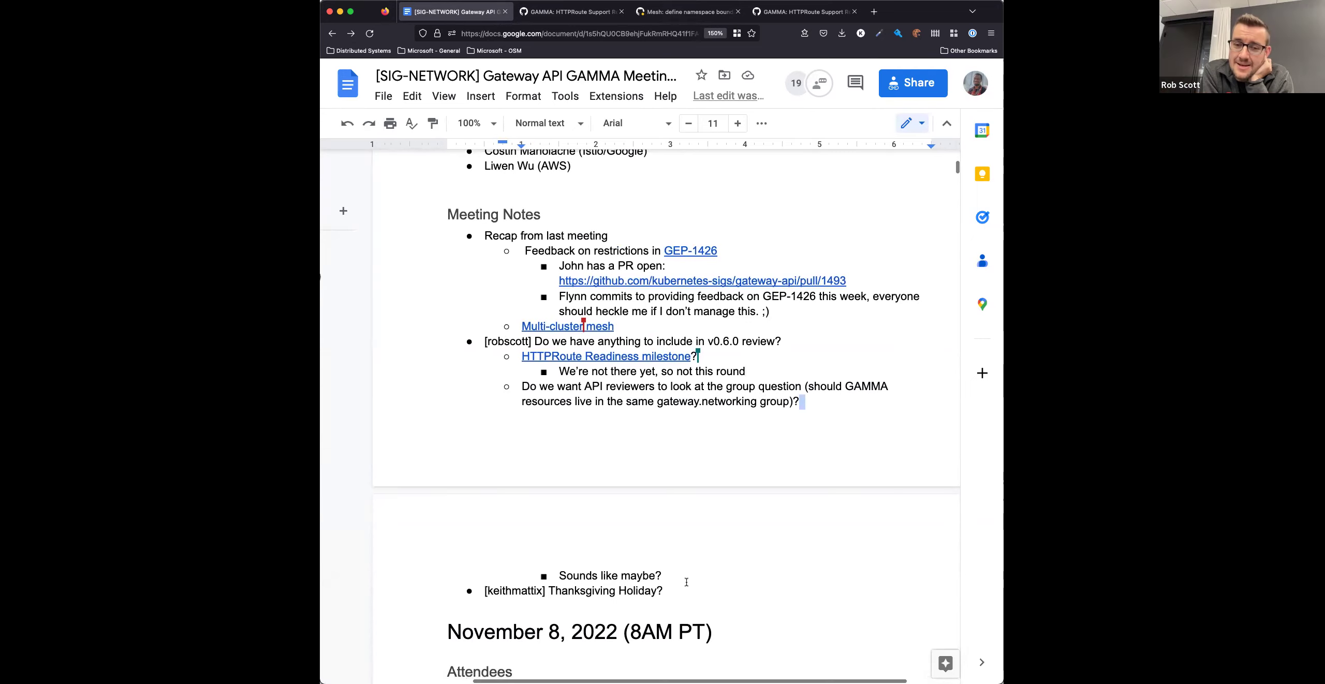
pyautogui.click(773, 375)
pyautogui.press('Return')
pyautogui.write('We s')
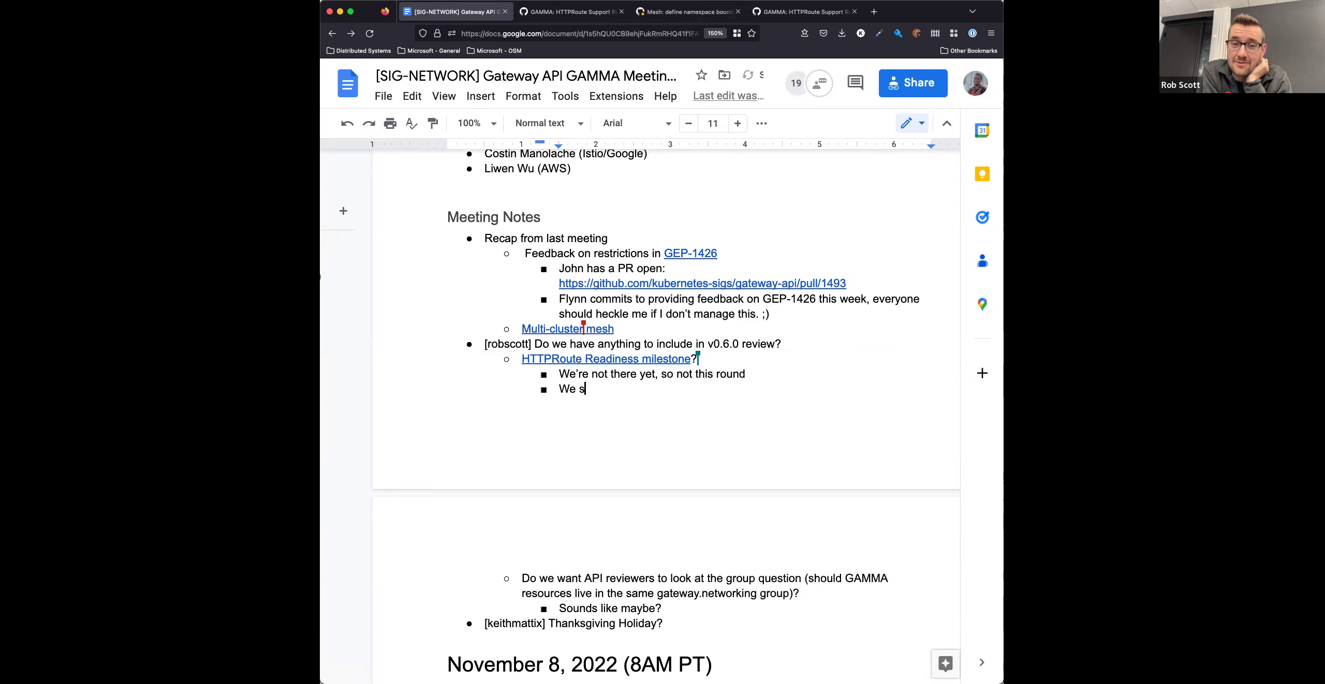
pyautogui.write('hould aim for ')
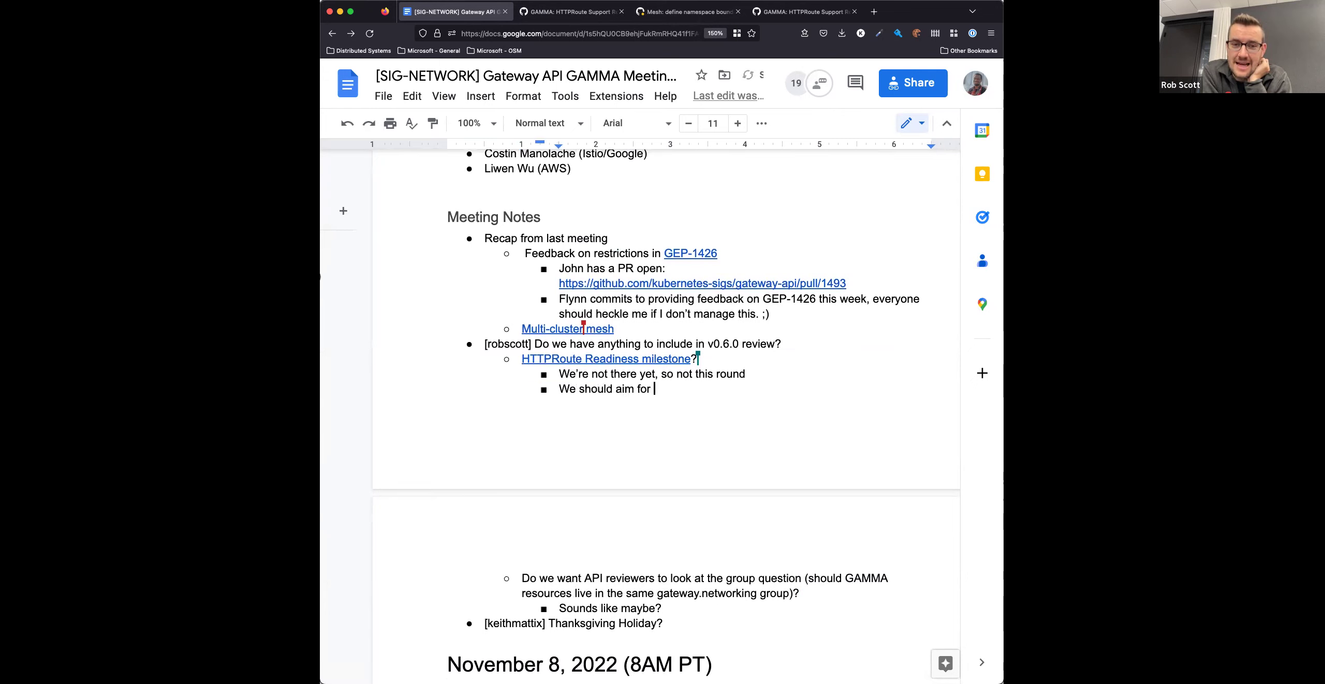
pyautogui.write('0.7')
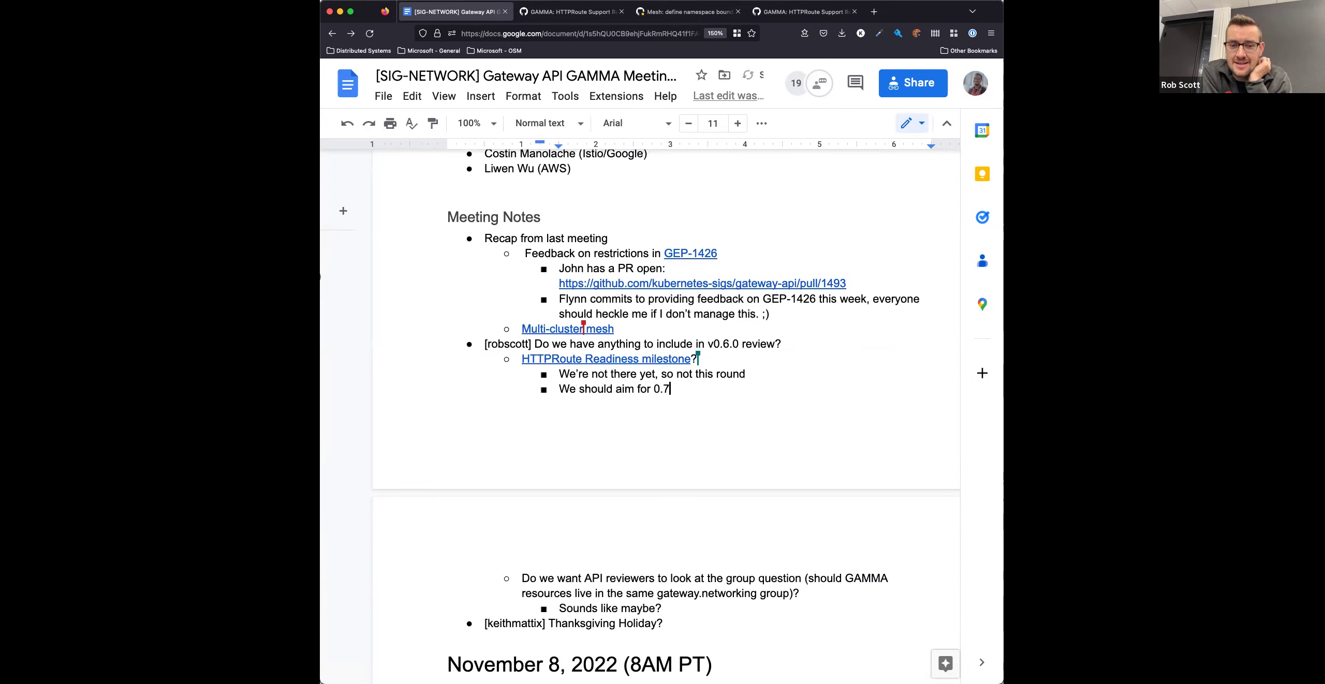
pyautogui.write('.0 (')
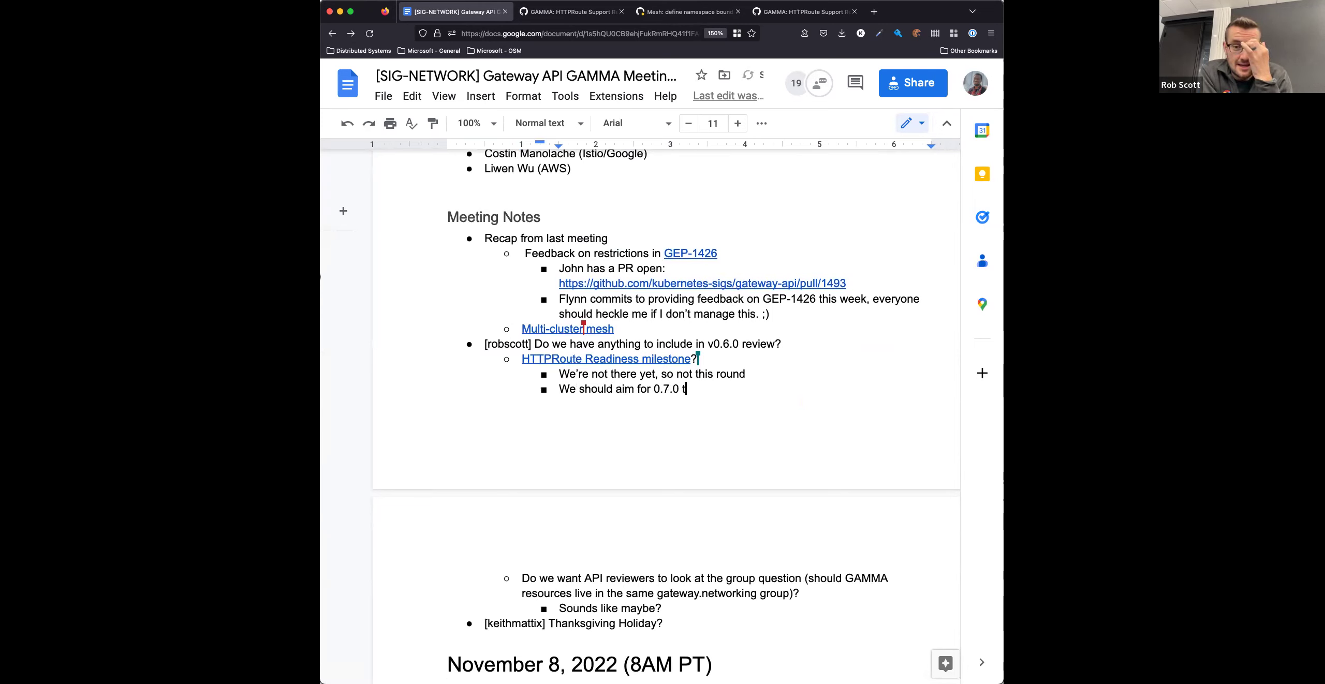
pyautogui.write('hough (c')
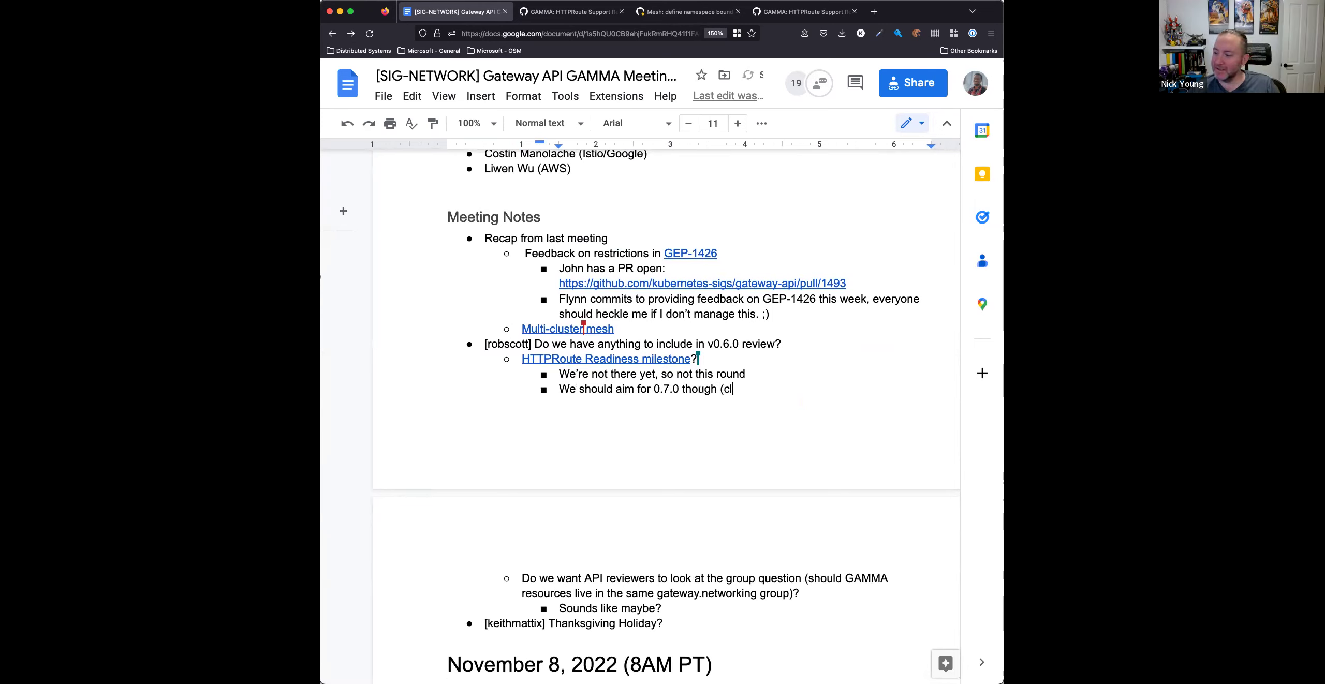
pyautogui.write('l')
pyautogui.press('BackSpace')
pyautogui.press('BackSpace')
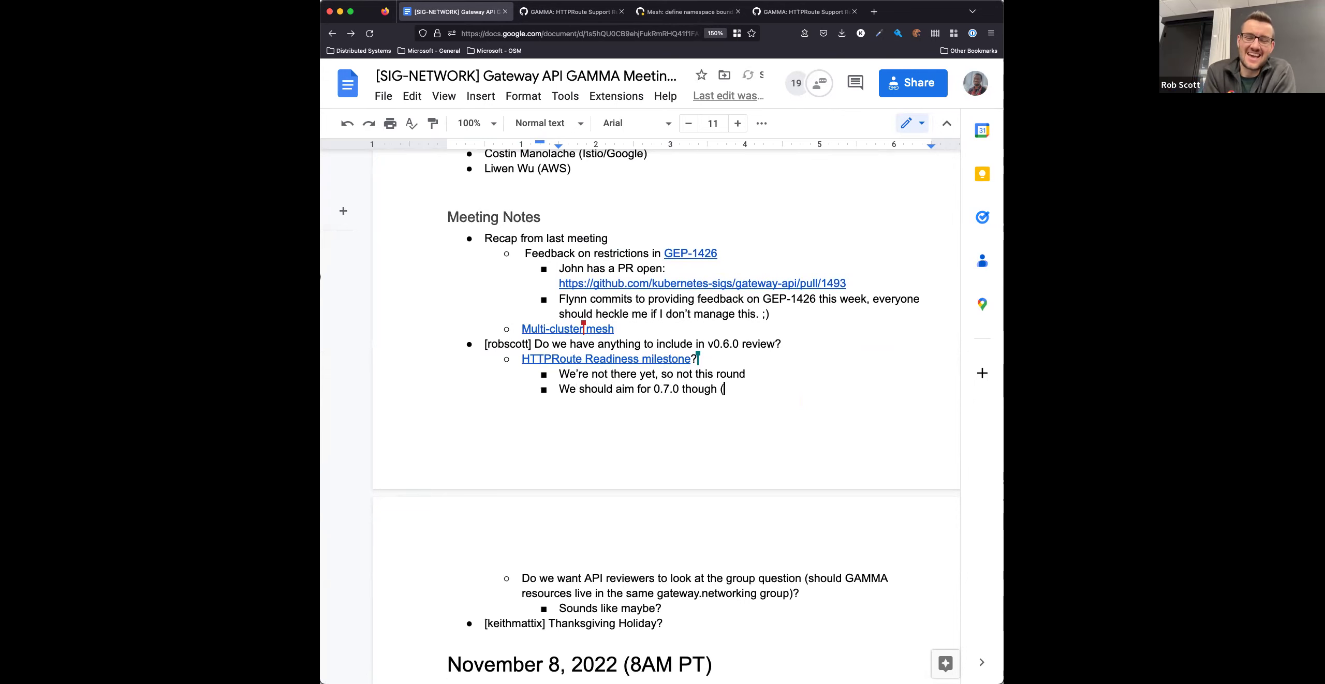
pyautogui.write('Q1 ')
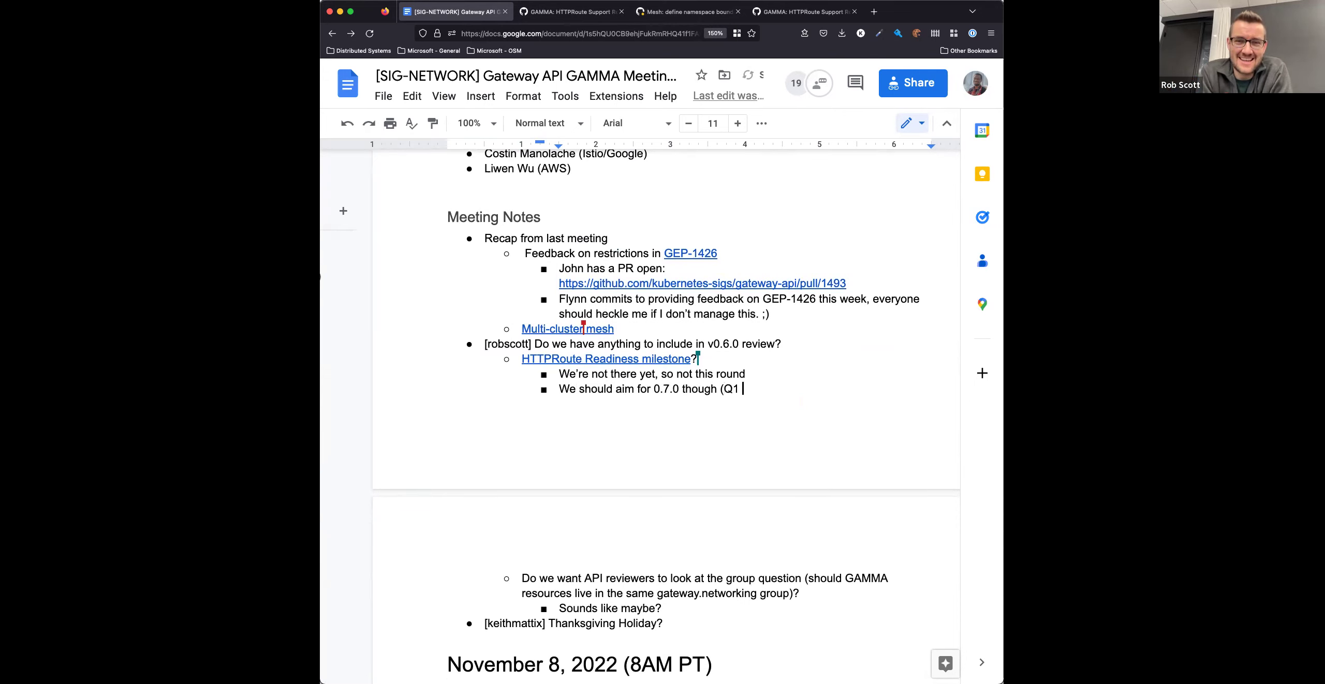
pyautogui.write('/')
pyautogui.write('H1 of')
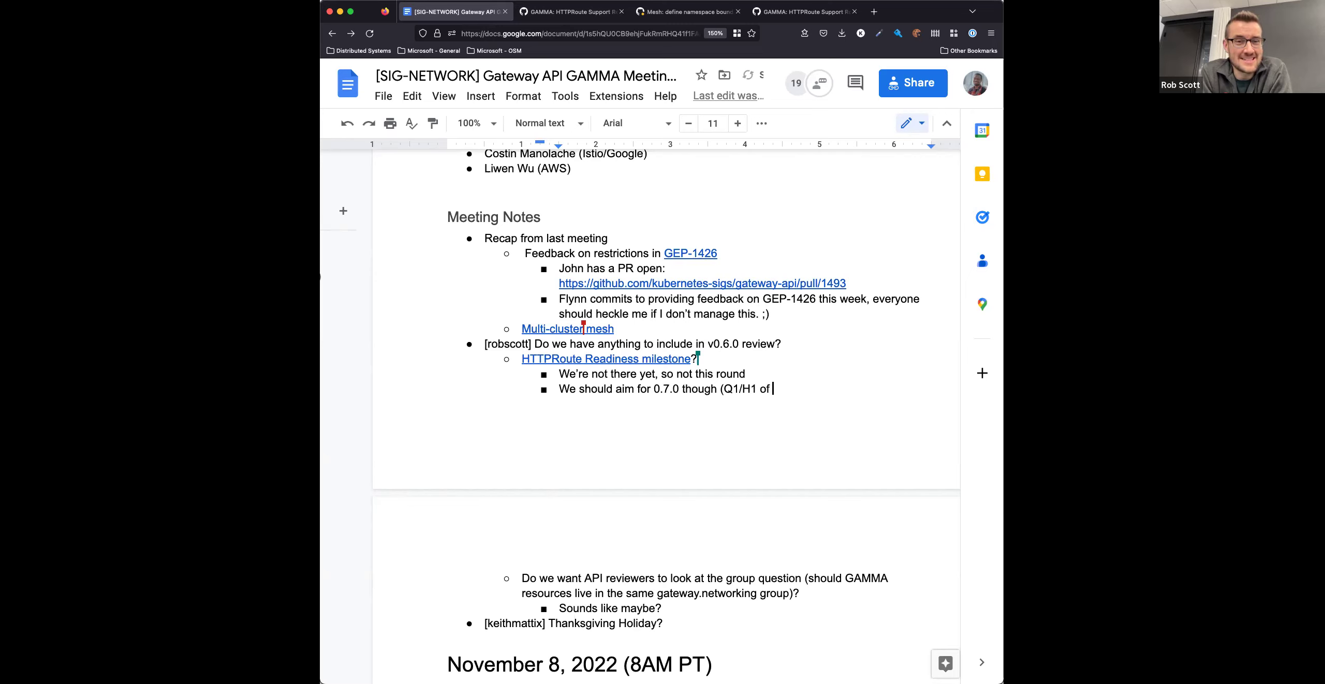
pyautogui.write(' 2023)')
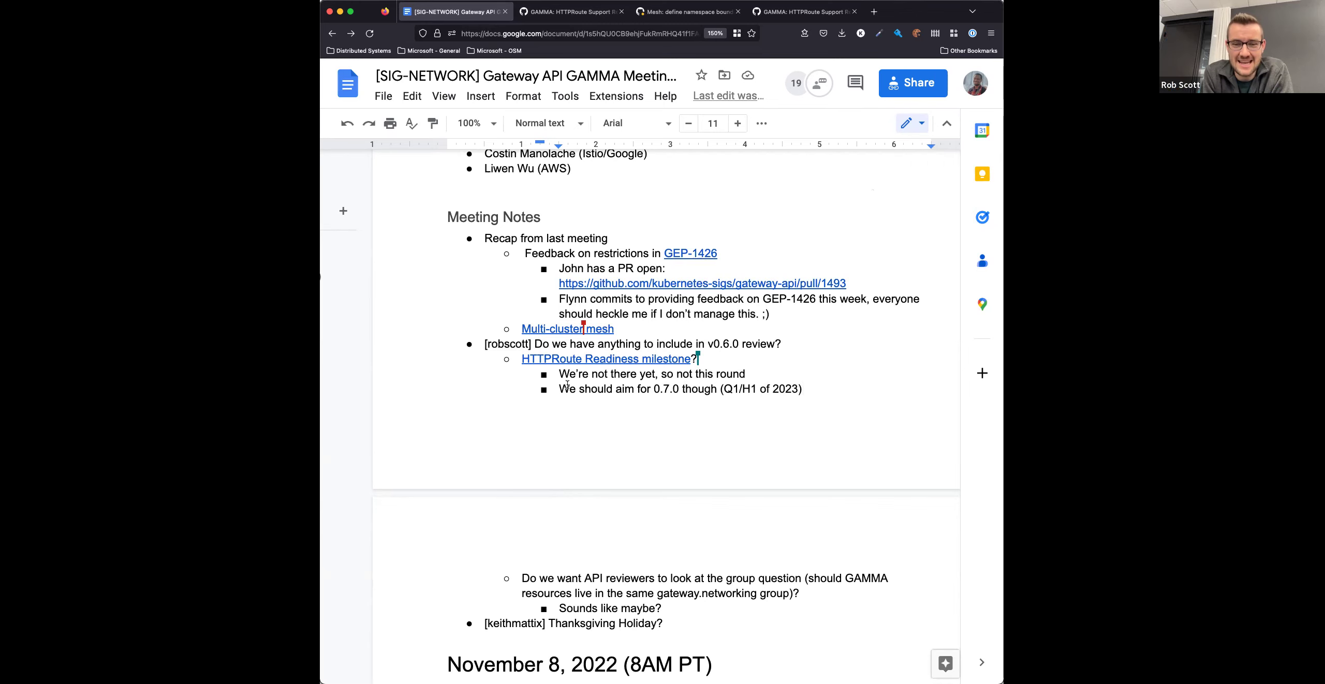
pyautogui.scroll(1, 664, 409)
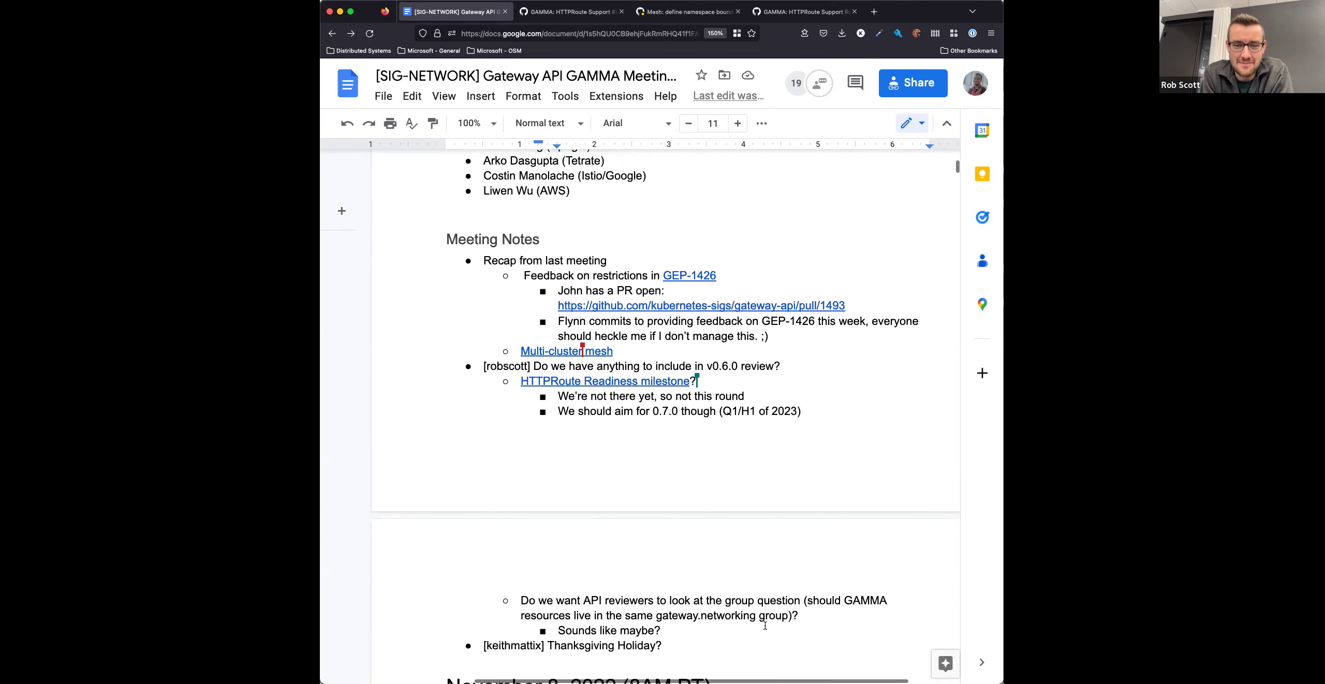
# Append a bold "YES" after "Sounds like maybe?" in the GAMMA resources reply
pyautogui.click(685, 629)
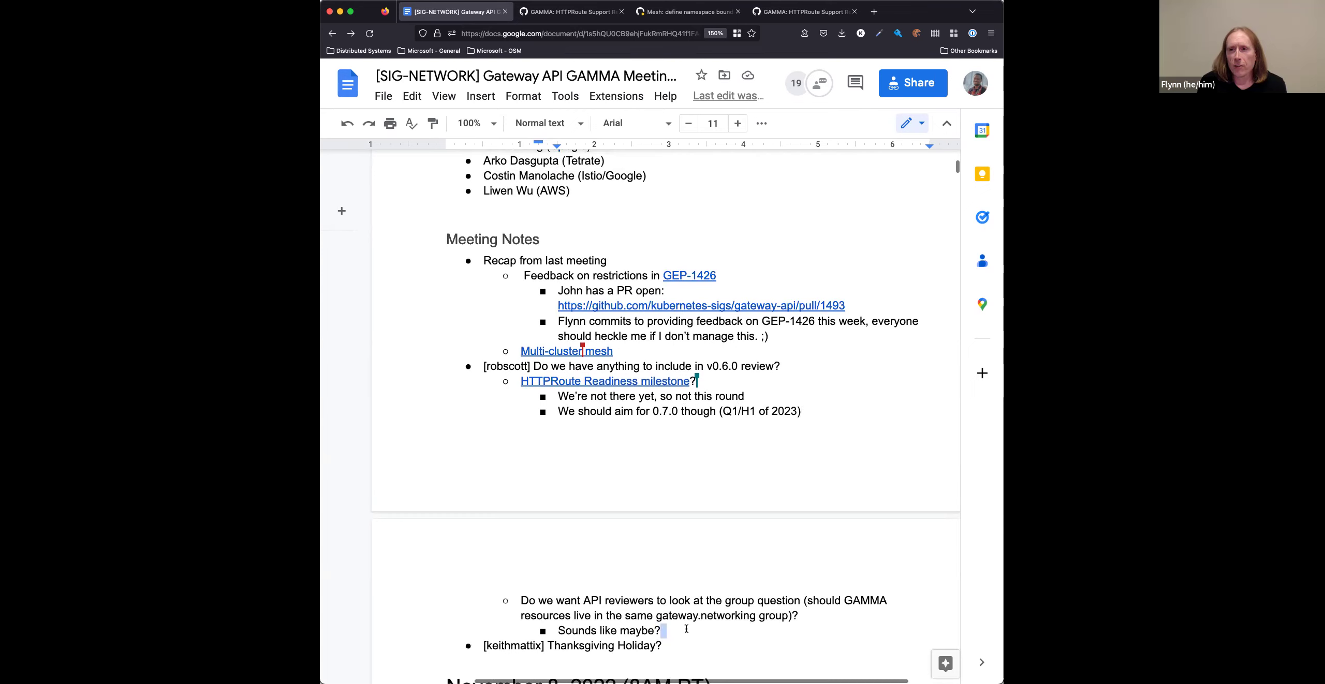
pyautogui.hotkey('ctrl', 'b')
pyautogui.write('YE')
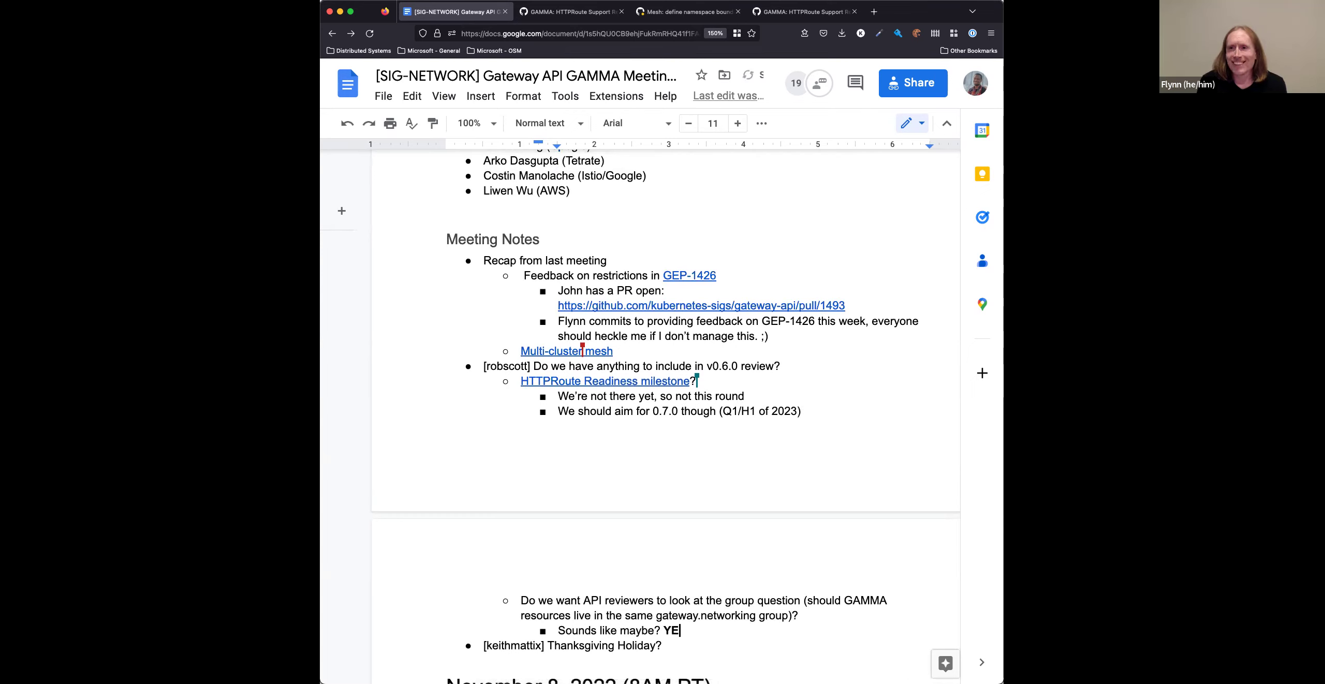
pyautogui.write('S')
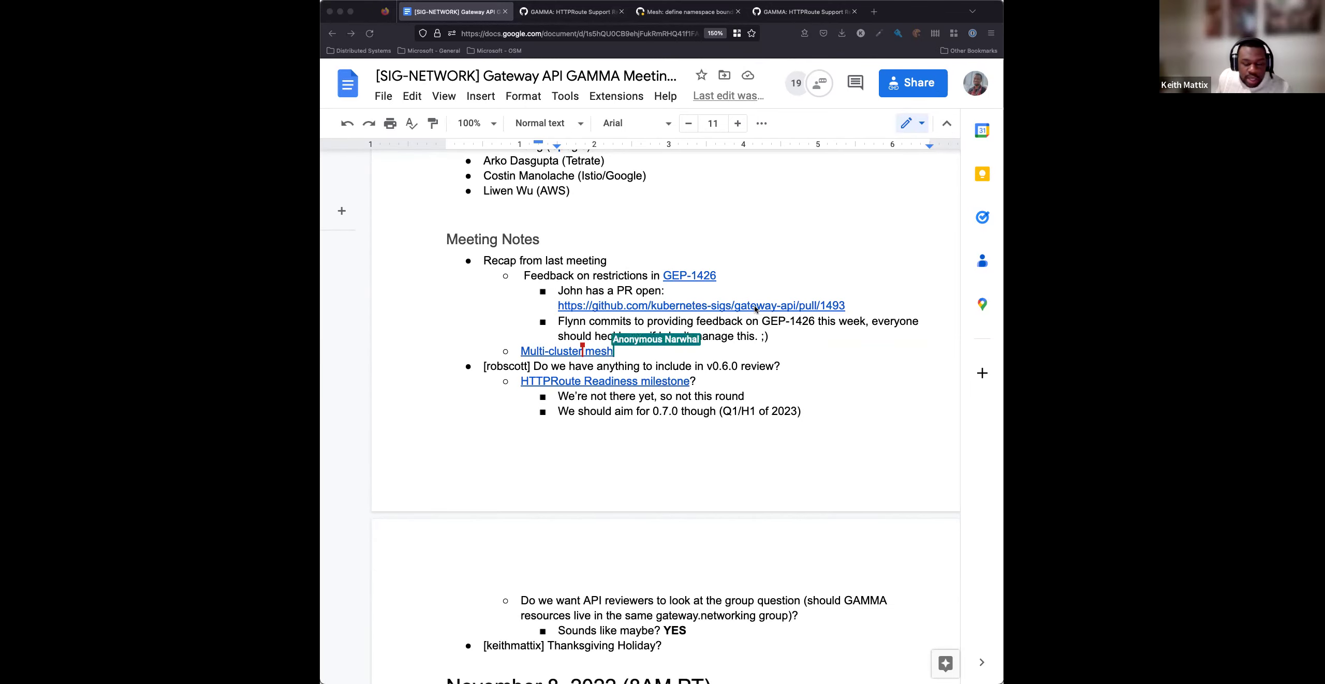
pyautogui.scroll(-1, 766, 303)
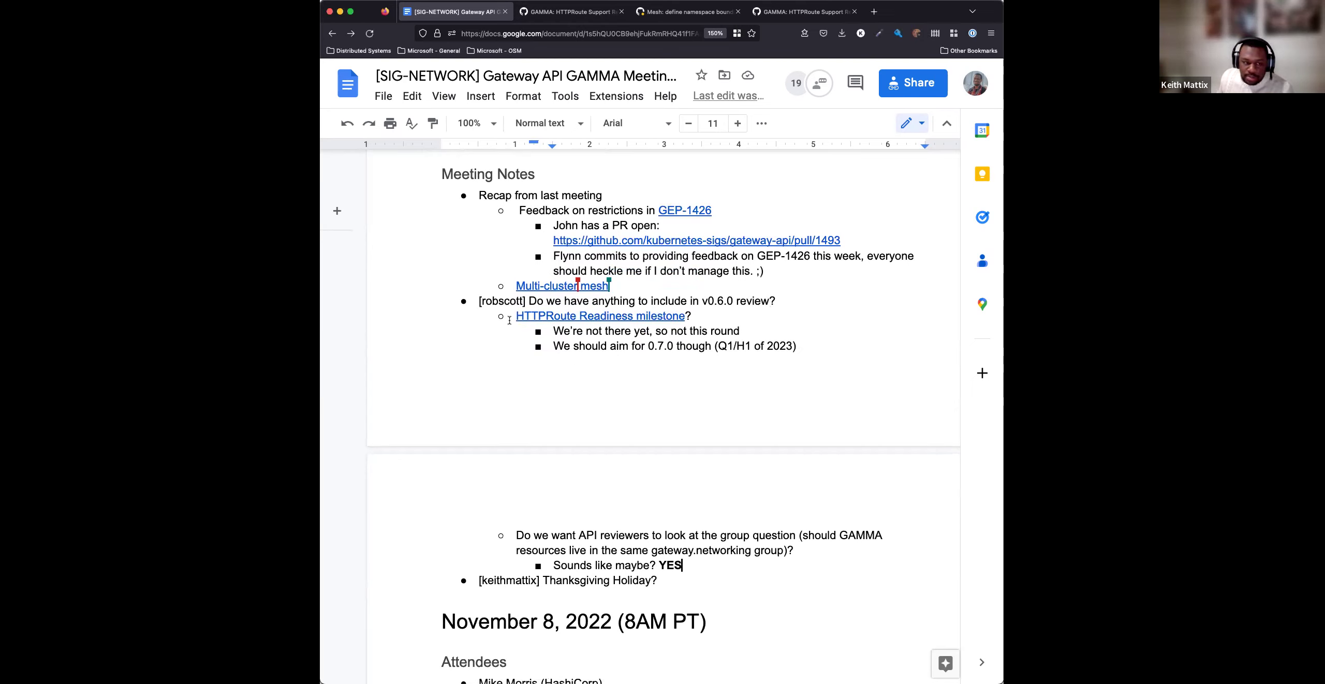
pyautogui.moveTo(493, 300); pyautogui.dragTo(706, 561)
pyautogui.click(706, 561)
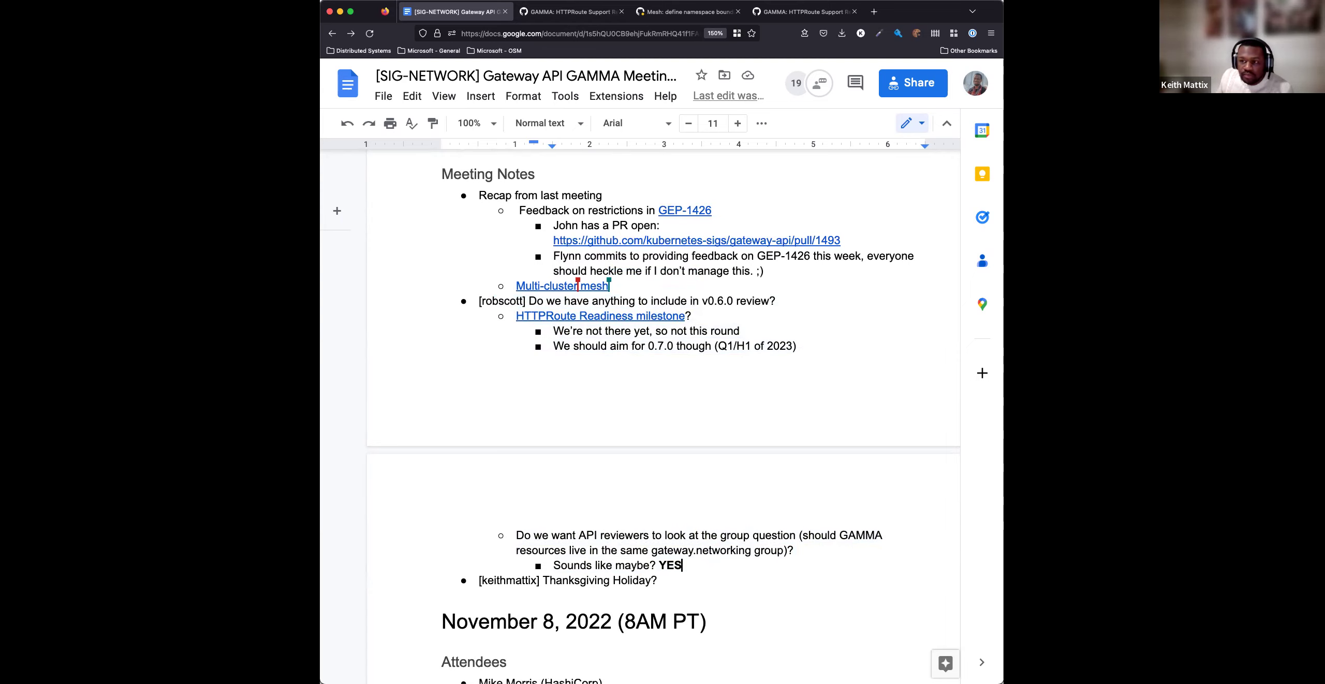
pyautogui.scroll(-1, 875, 228)
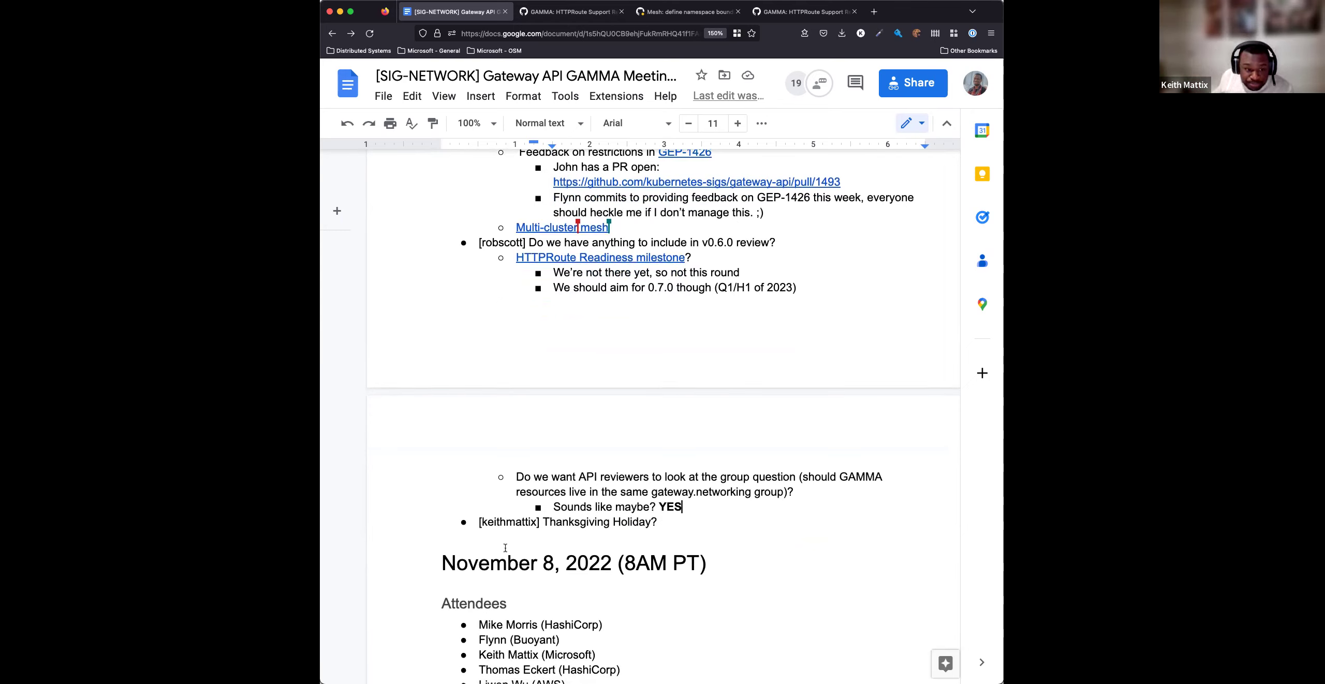
# Extend the Thanksgiving bullet to "Thanksgiving Holiday? Keep the meeting? Cancel?" and start an indented reply beneath it
pyautogui.moveTo(542, 522); pyautogui.dragTo(657, 522)
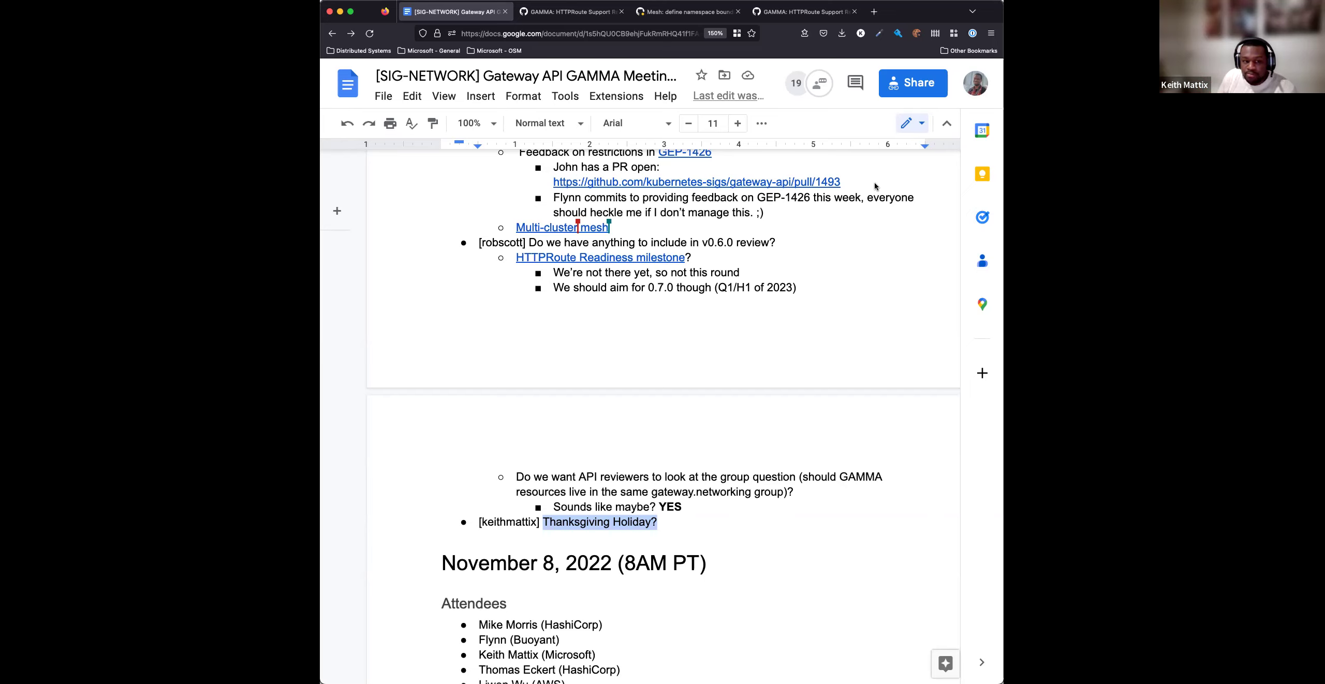
pyautogui.press('Right')
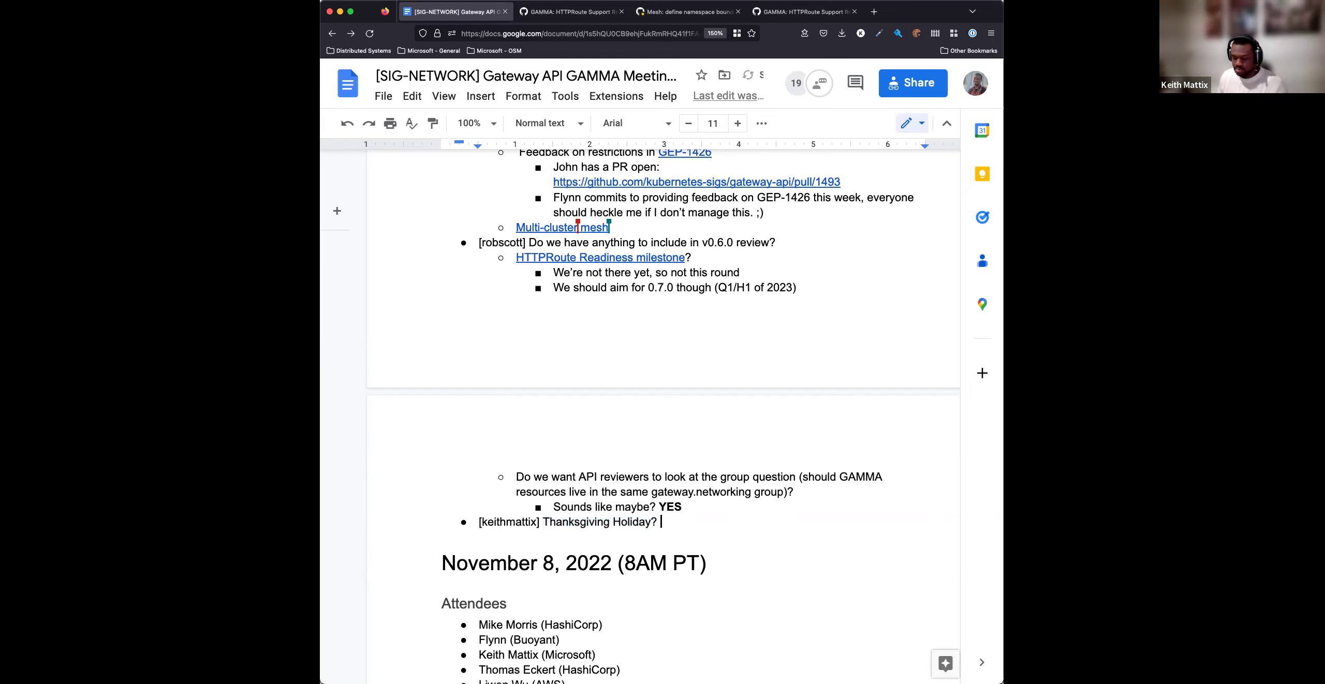
pyautogui.write('Keep the ')
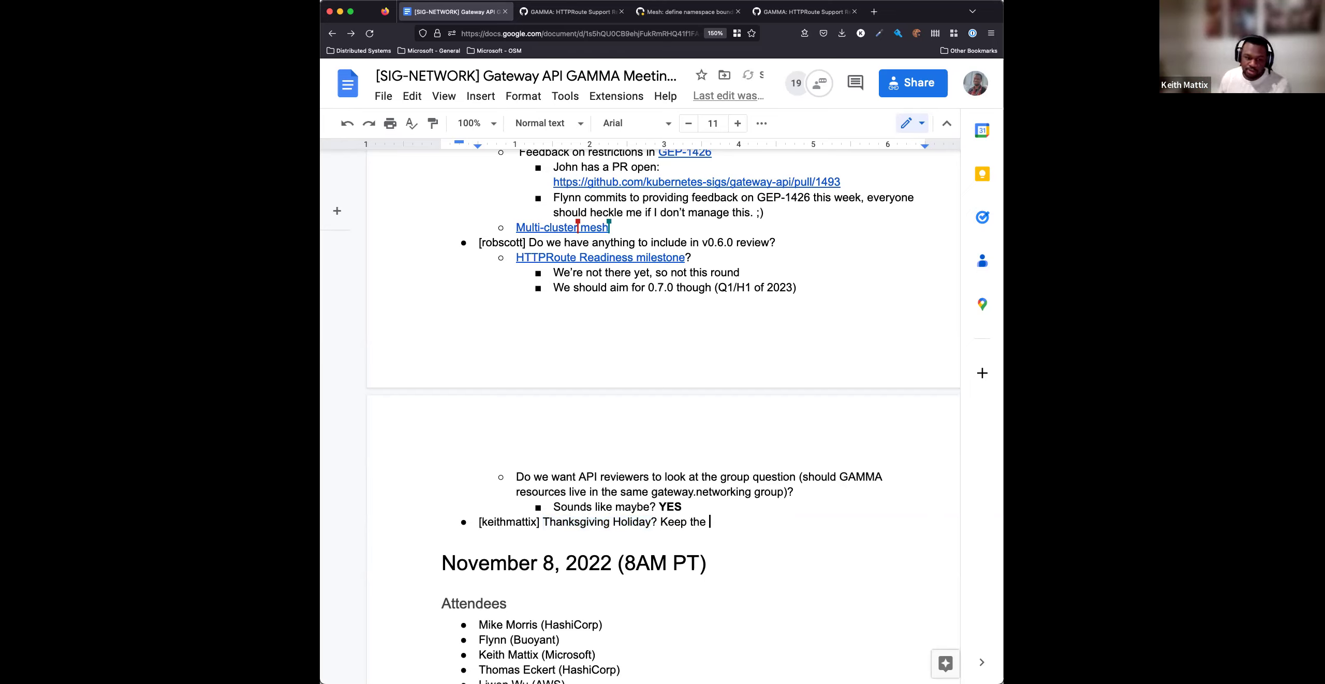
pyautogui.write('meeting')
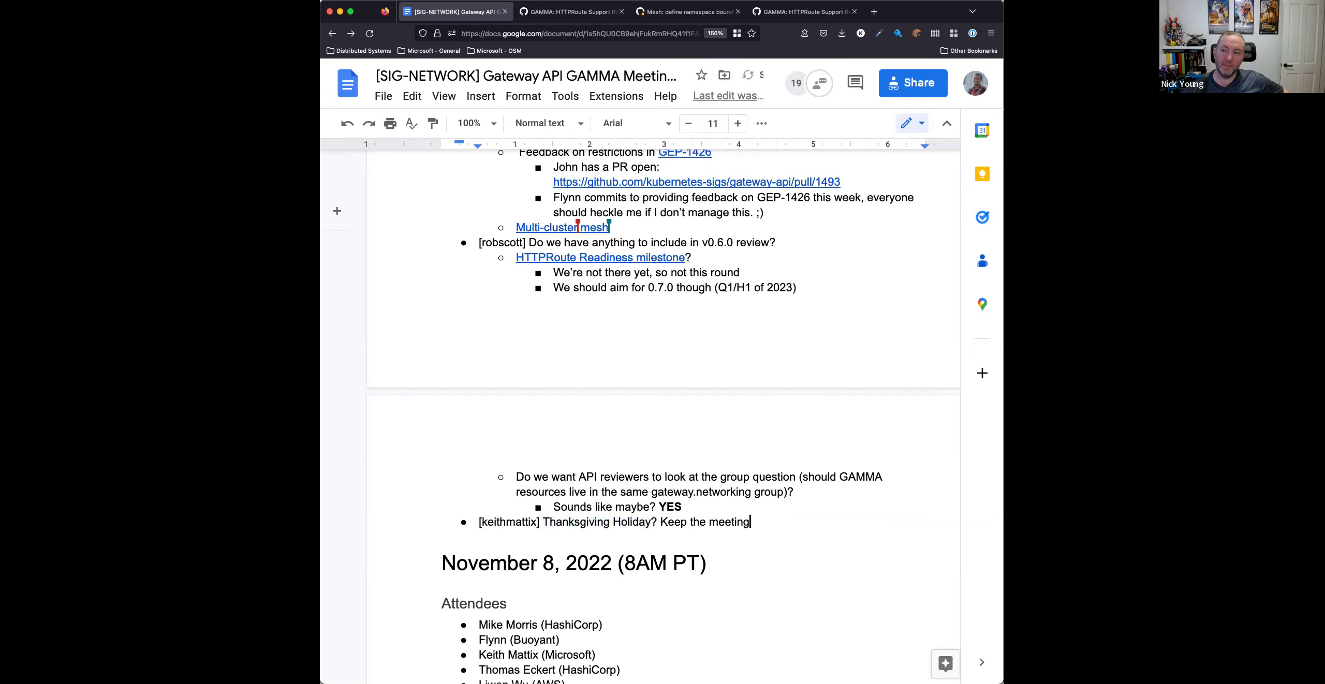
pyautogui.write('? CAncel')
pyautogui.press('BackSpace')
pyautogui.press('BackSpace')
pyautogui.press('BackSpace')
pyautogui.press('BackSpace')
pyautogui.press('BackSpace')
pyautogui.write('Cancel?')
pyautogui.press('Return')
pyautogui.press('Tab')
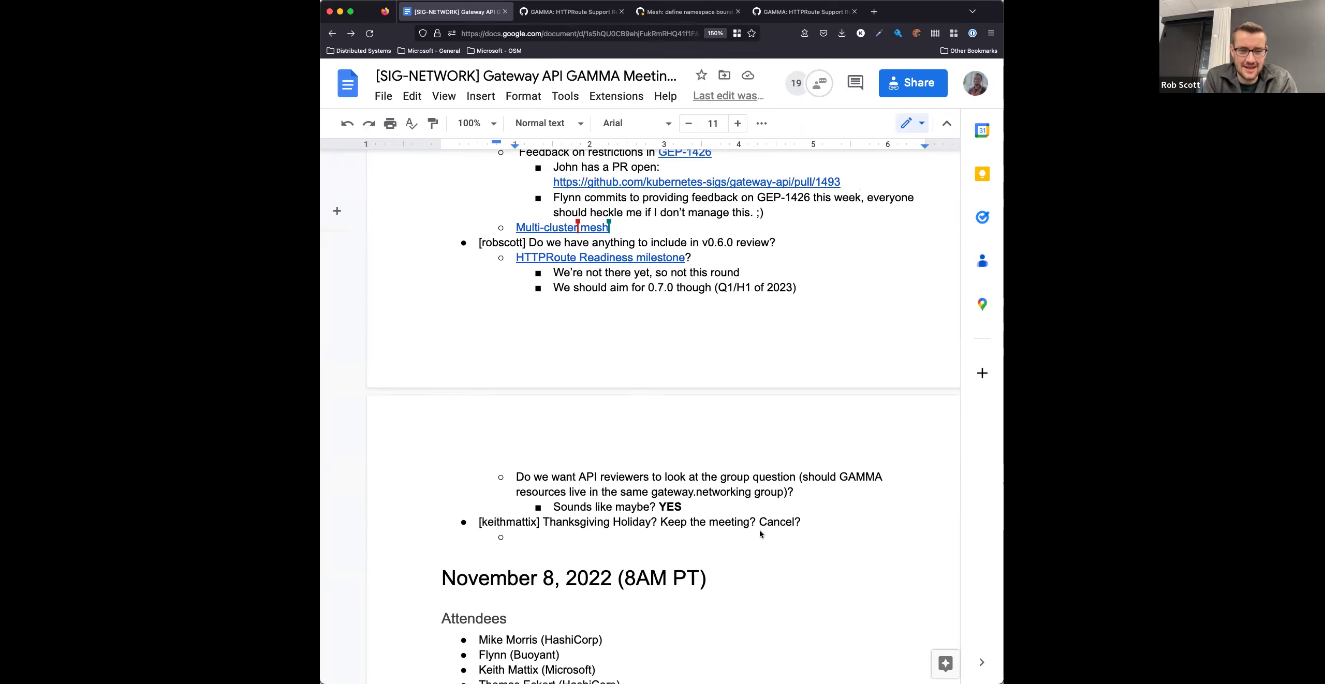
pyautogui.press('Down')
pyautogui.press('Up')
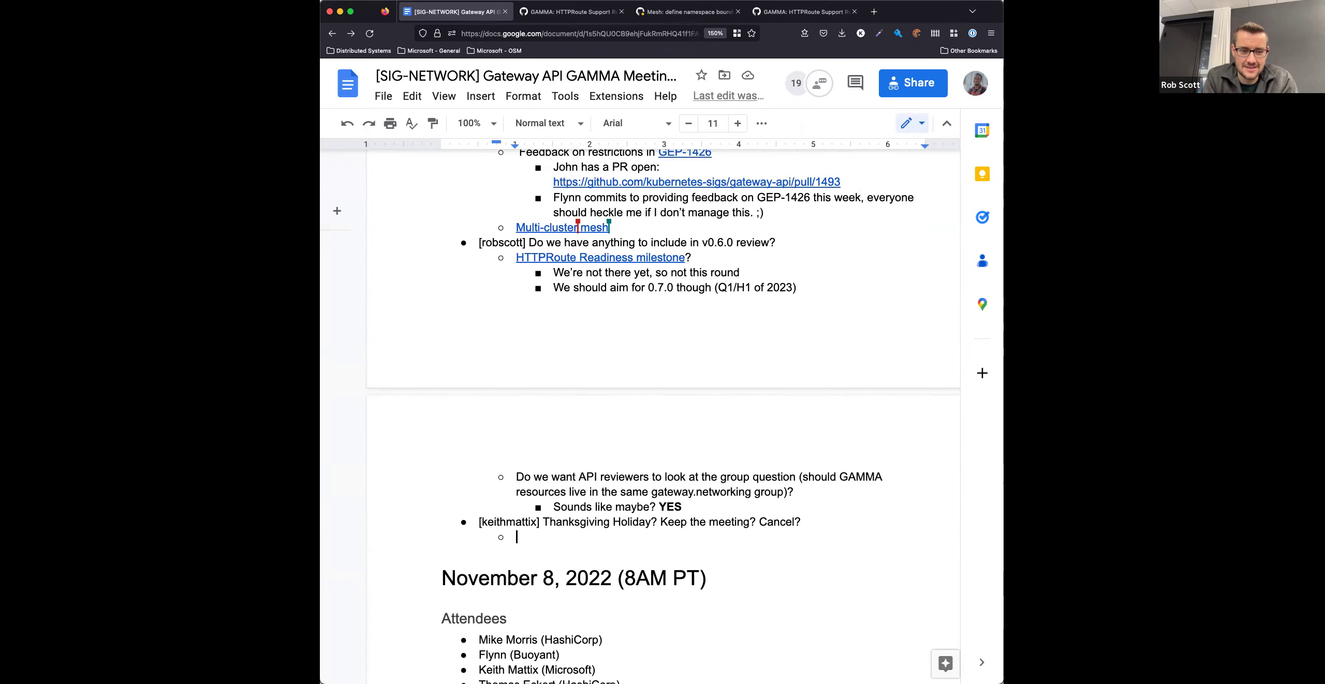
pyautogui.write('The cancels ha')
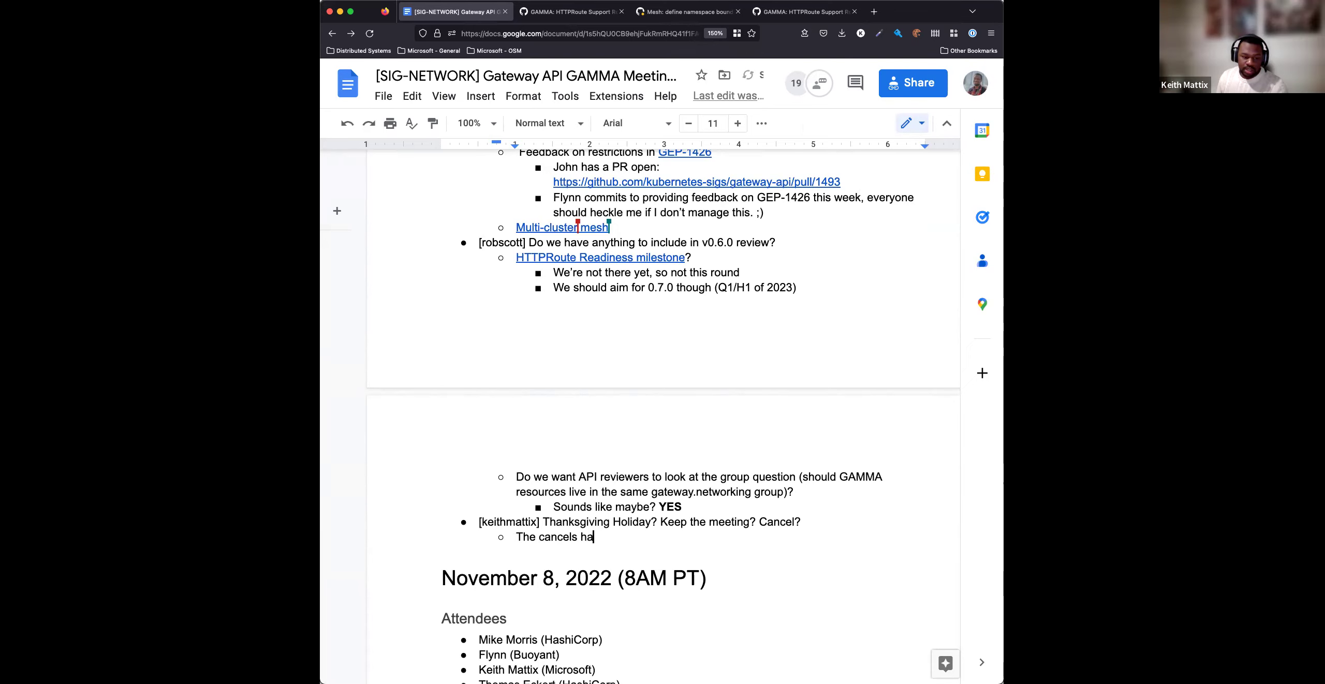
pyautogui.write('ve it')
pyautogui.scroll(3, 584, 437)
pyautogui.scroll(10, 583, 436)
pyautogui.scroll(-1, 584, 437)
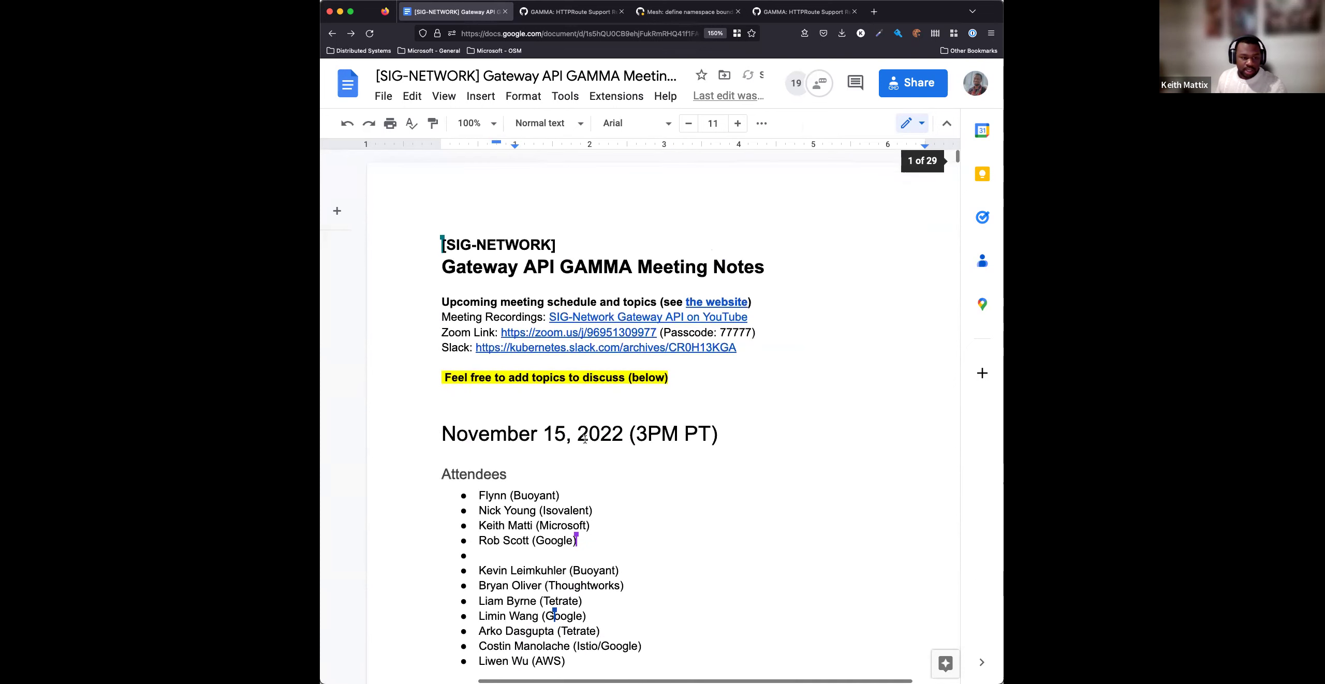
# Duplicate the November 15 heading at the top and change its day number to 22
pyautogui.tripleClick(584, 436)
pyautogui.click(766, 437)
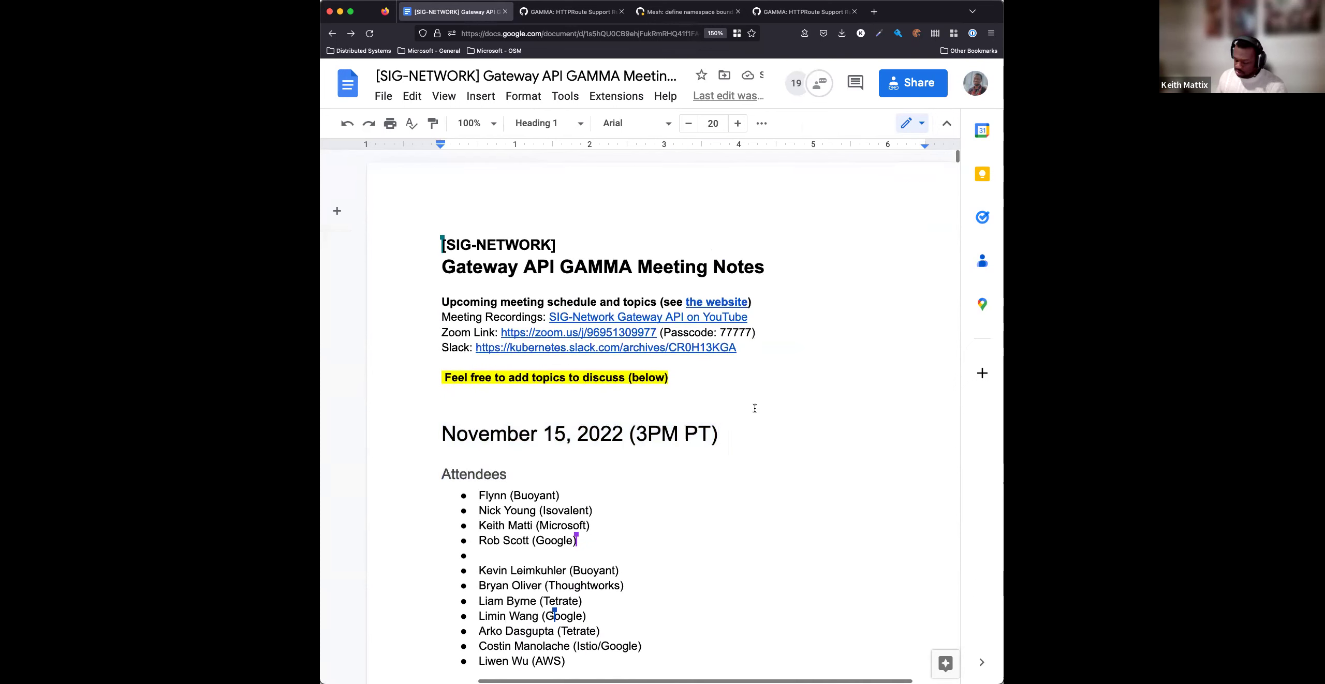
pyautogui.press('Return')
pyautogui.write('November 15, 2022 (3PM PT)')
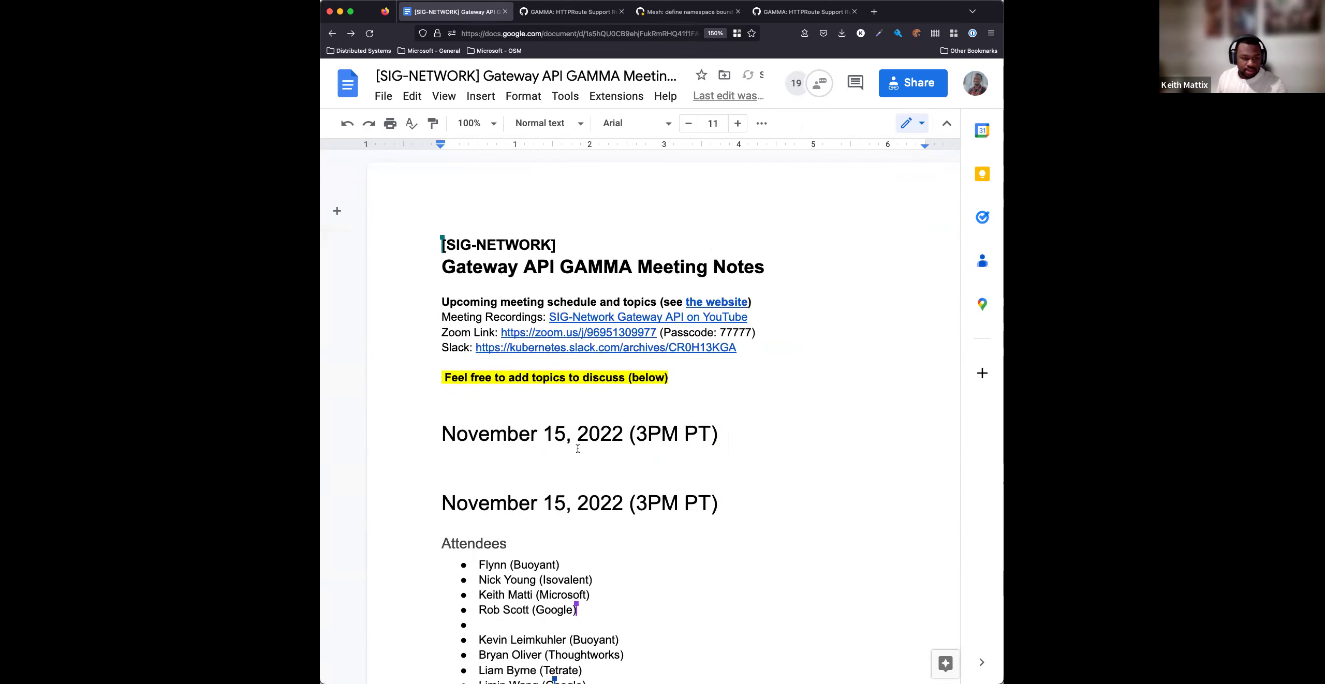
pyautogui.doubleClick(554, 433)
pyautogui.write('22')
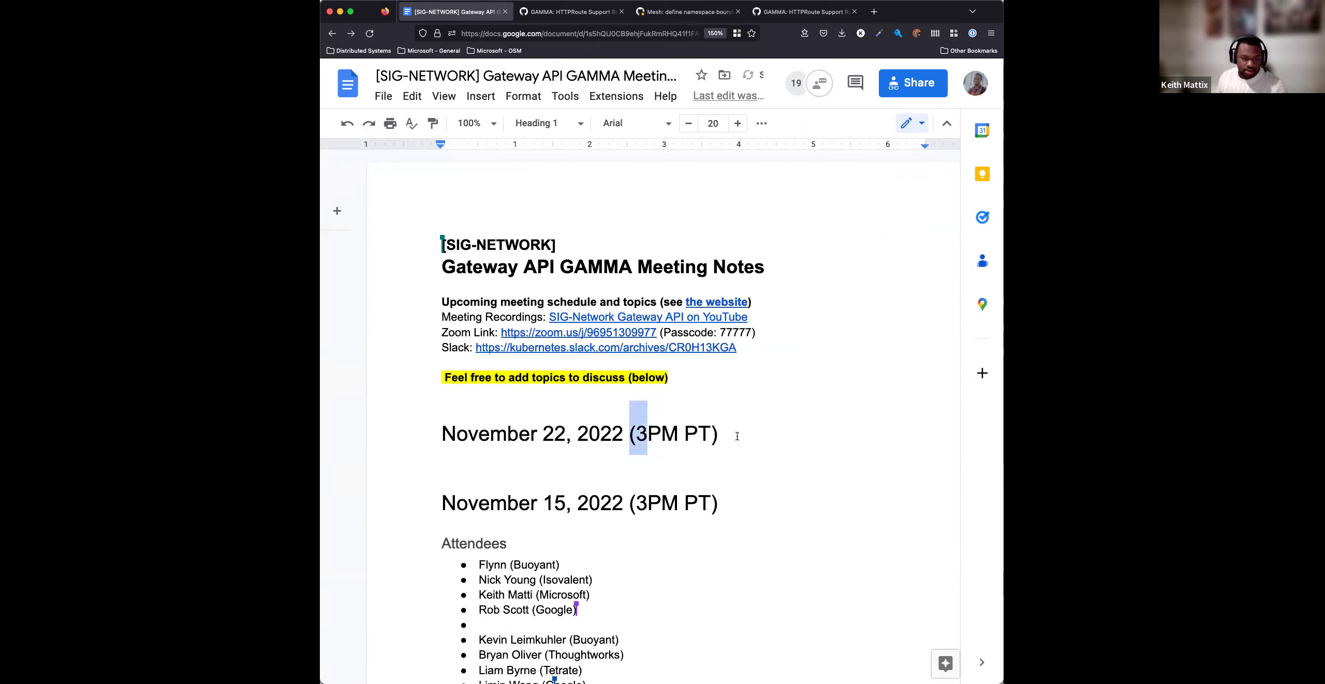
# Replace the new heading's time with "(Canceled)", giving "November 22, 2022 (Canceled)"
pyautogui.moveTo(633, 434); pyautogui.dragTo(739, 435)
pyautogui.press('BackSpace')
pyautogui.write('Can')
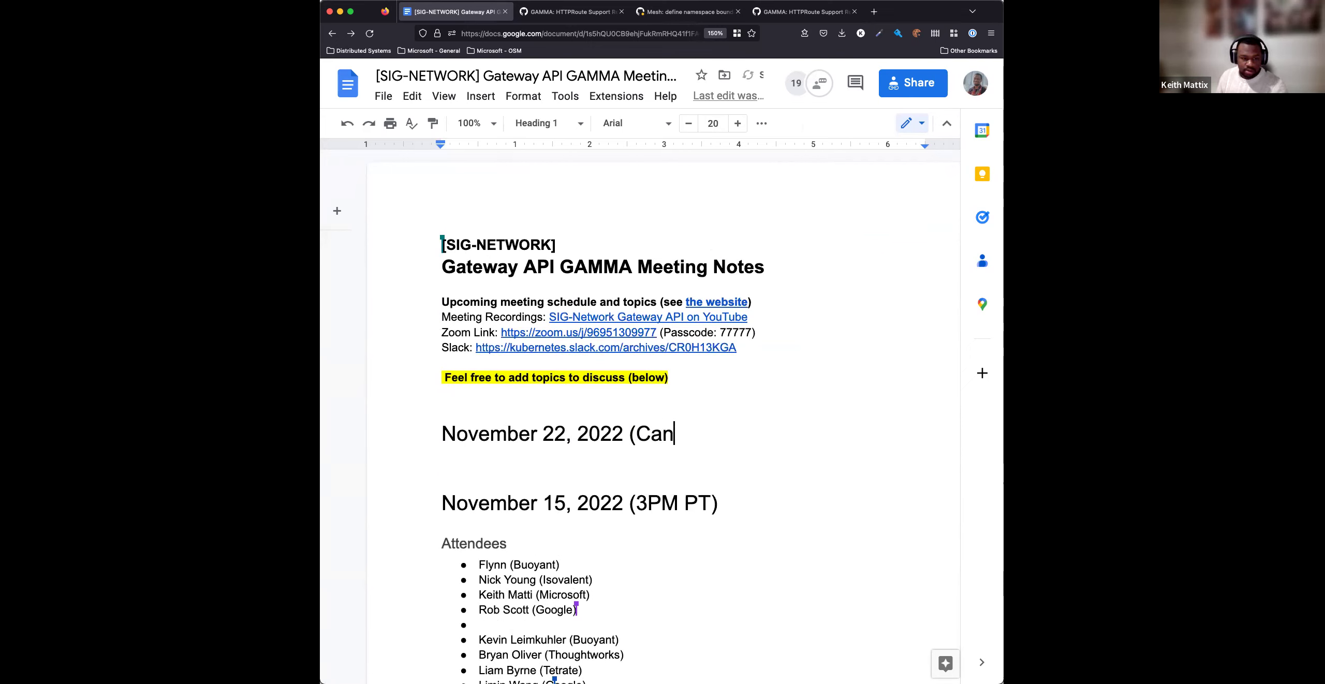
pyautogui.write('celed due to Thanksgiv')
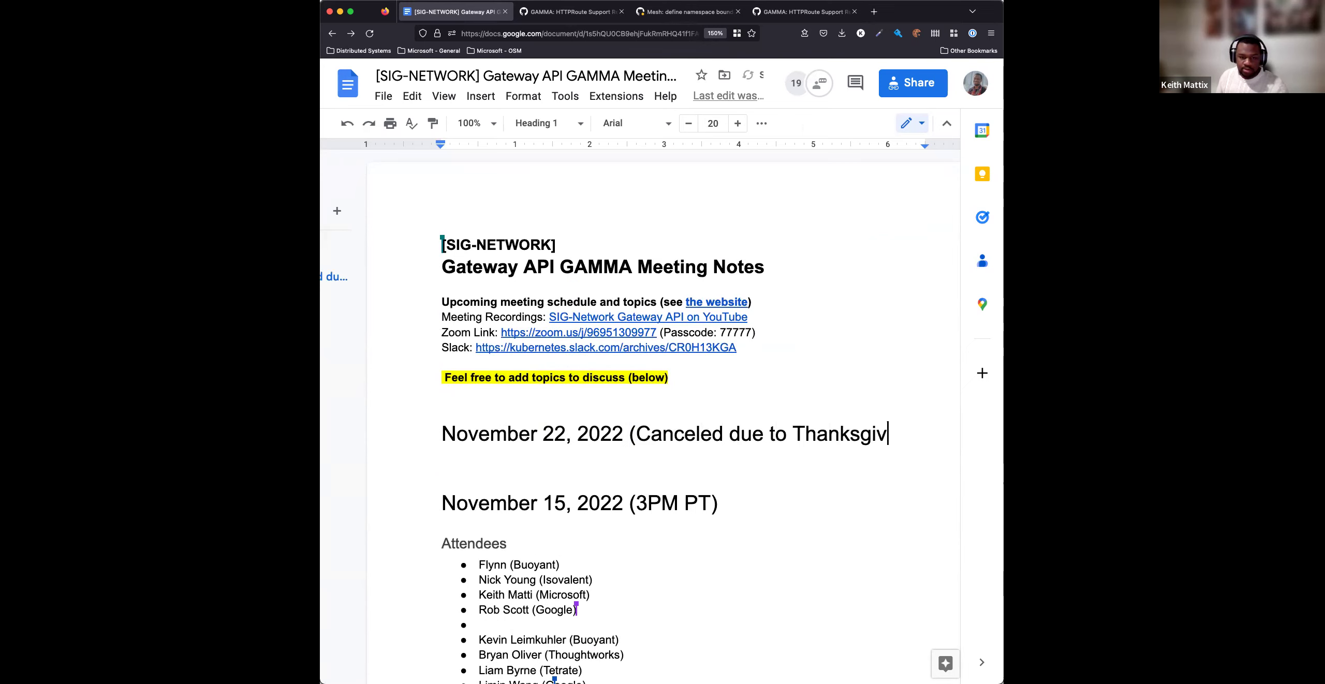
pyautogui.write('ing wek')
pyautogui.press('BackSpace')
pyautogui.press('BackSpace')
pyautogui.press('BackSpace')
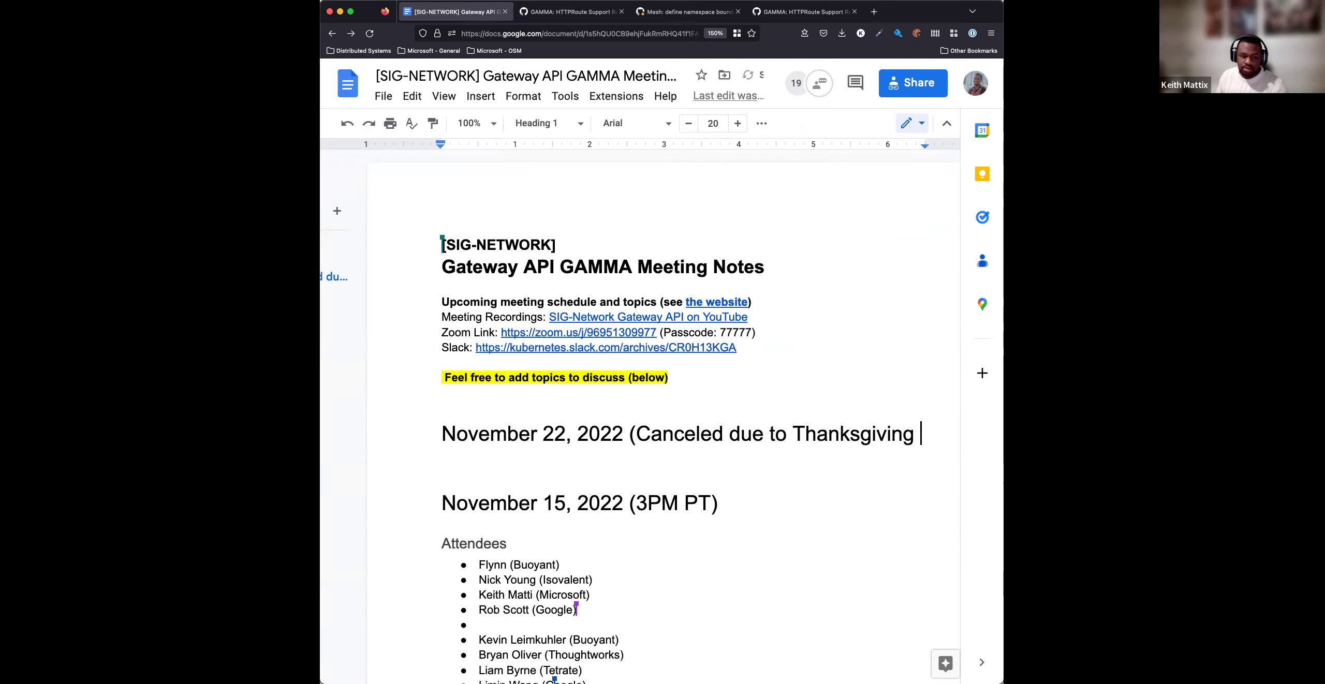
pyautogui.press('BackSpace')
pyautogui.press('BackSpace')
pyautogui.press('BackSpace')
pyautogui.press('BackSpace')
pyautogui.press('BackSpace')
pyautogui.press('BackSpace')
pyautogui.press('BackSpace')
pyautogui.press('BackSpace')
pyautogui.press('BackSpace')
pyautogui.press('BackSpace')
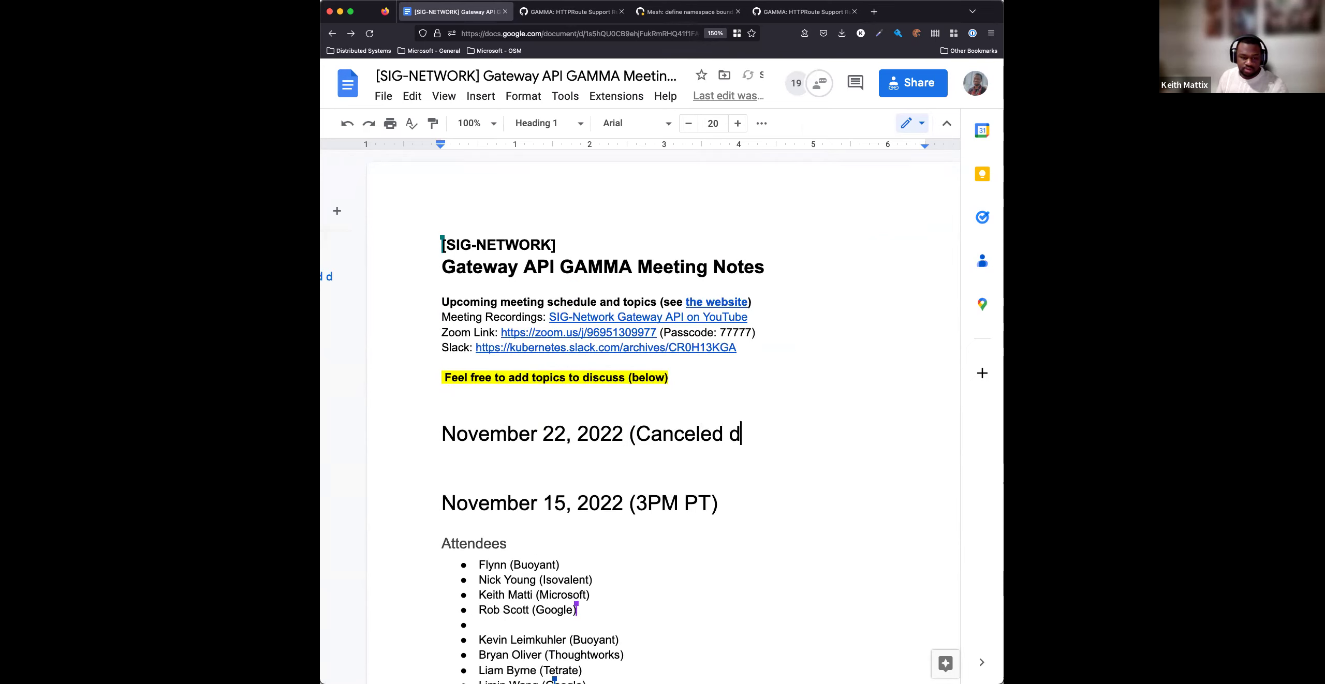
pyautogui.press('BackSpace')
pyautogui.press('BackSpace')
pyautogui.write(')')
pyautogui.scroll(-1, 840, 374)
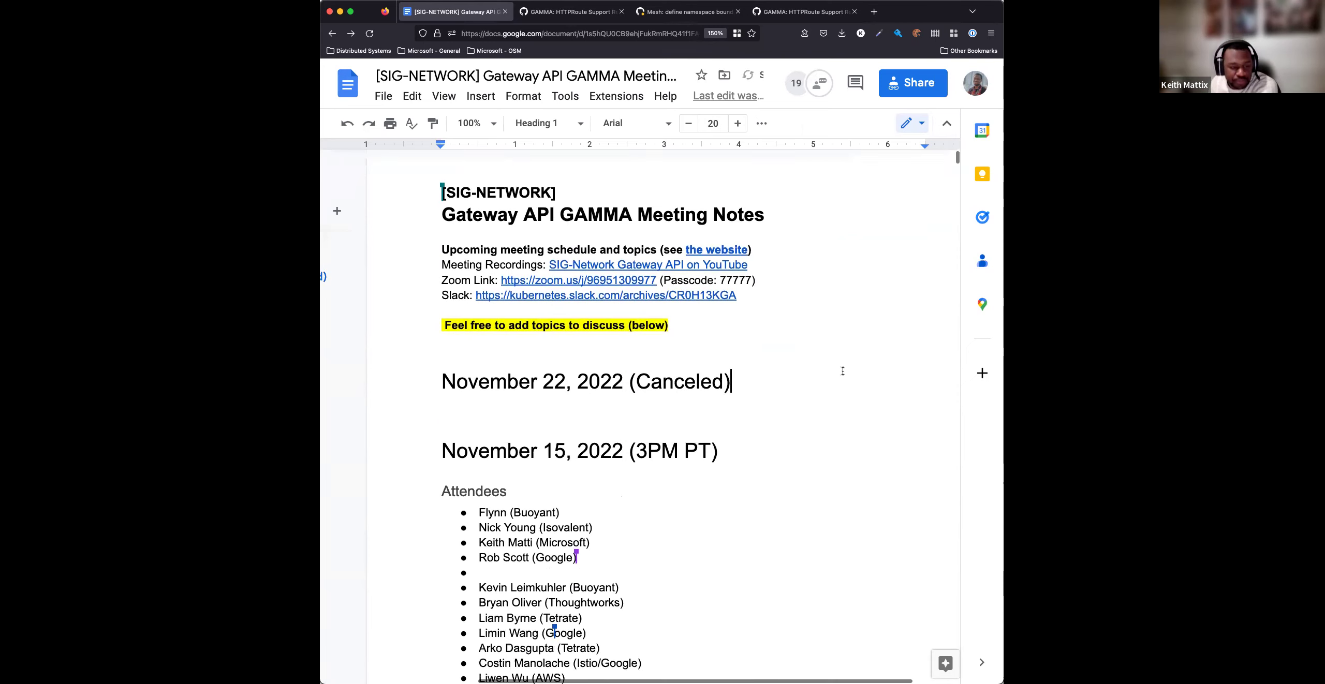
pyautogui.scroll(-5, 839, 373)
pyautogui.scroll(-3, 839, 373)
pyautogui.scroll(4, 841, 379)
pyautogui.scroll(1, 841, 378)
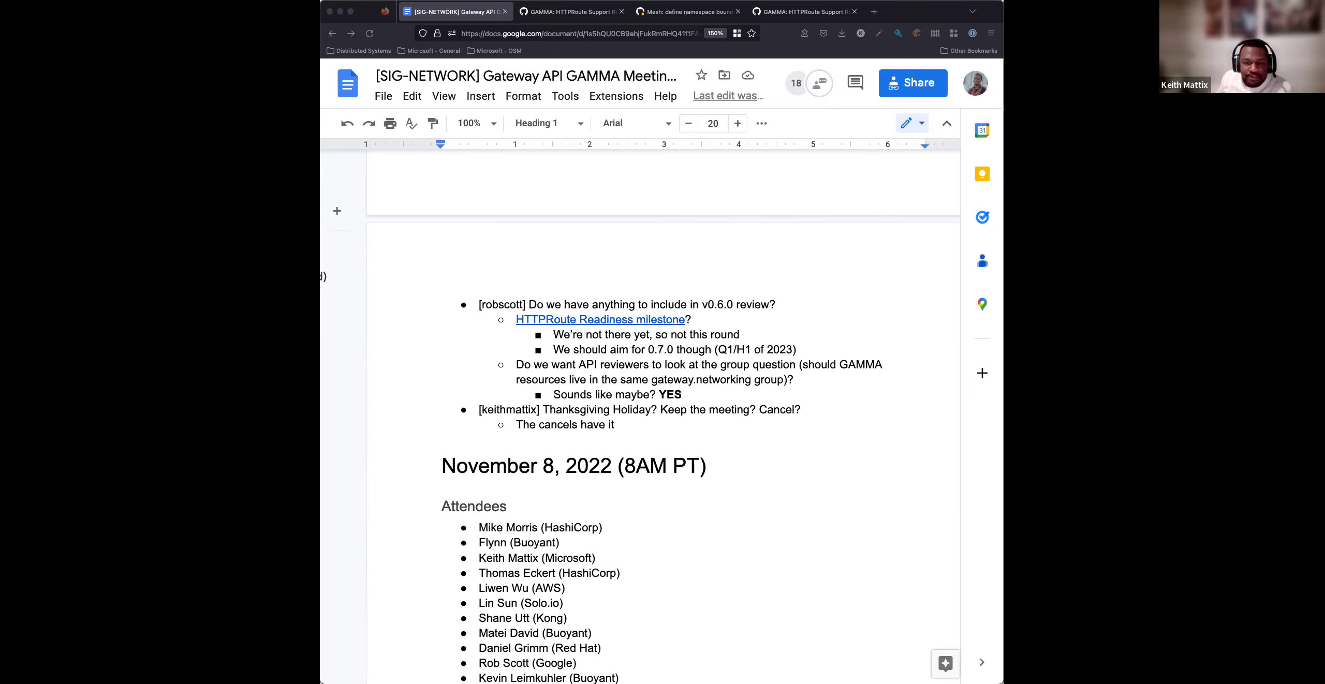
pyautogui.scroll(-1, 663, 491)
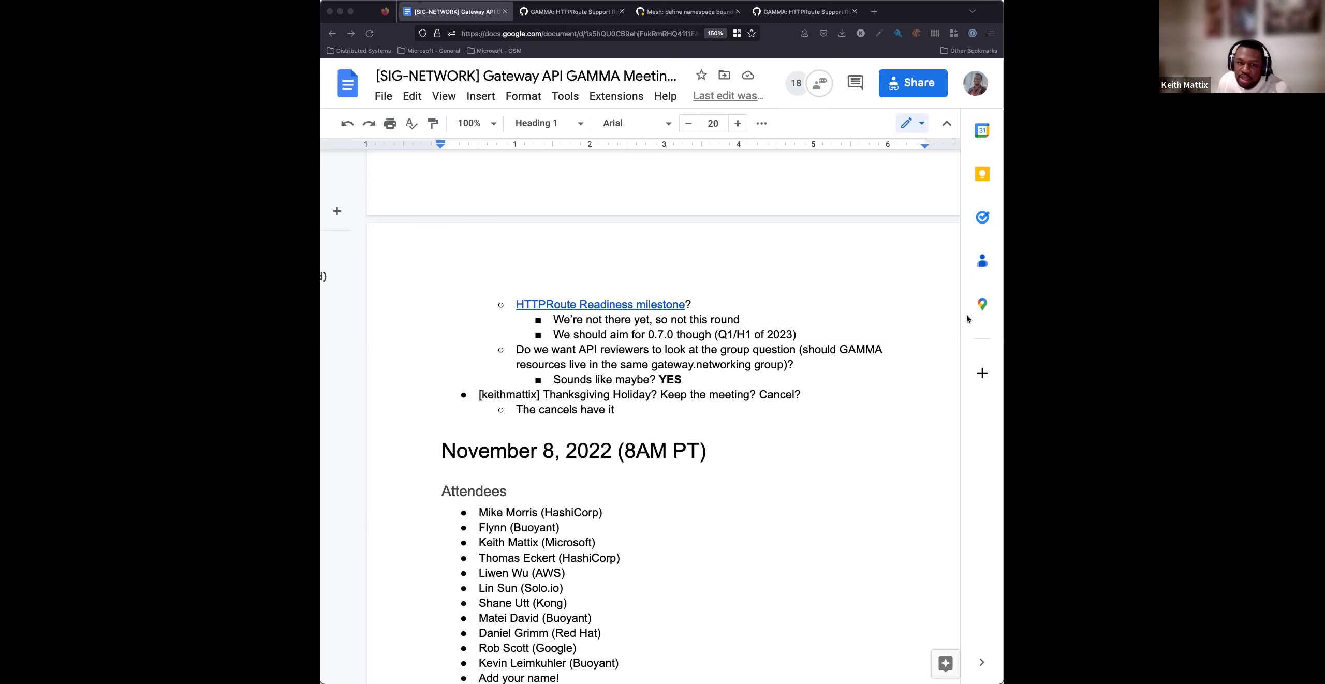
pyautogui.scroll(10, 838, 327)
pyautogui.scroll(5, 847, 335)
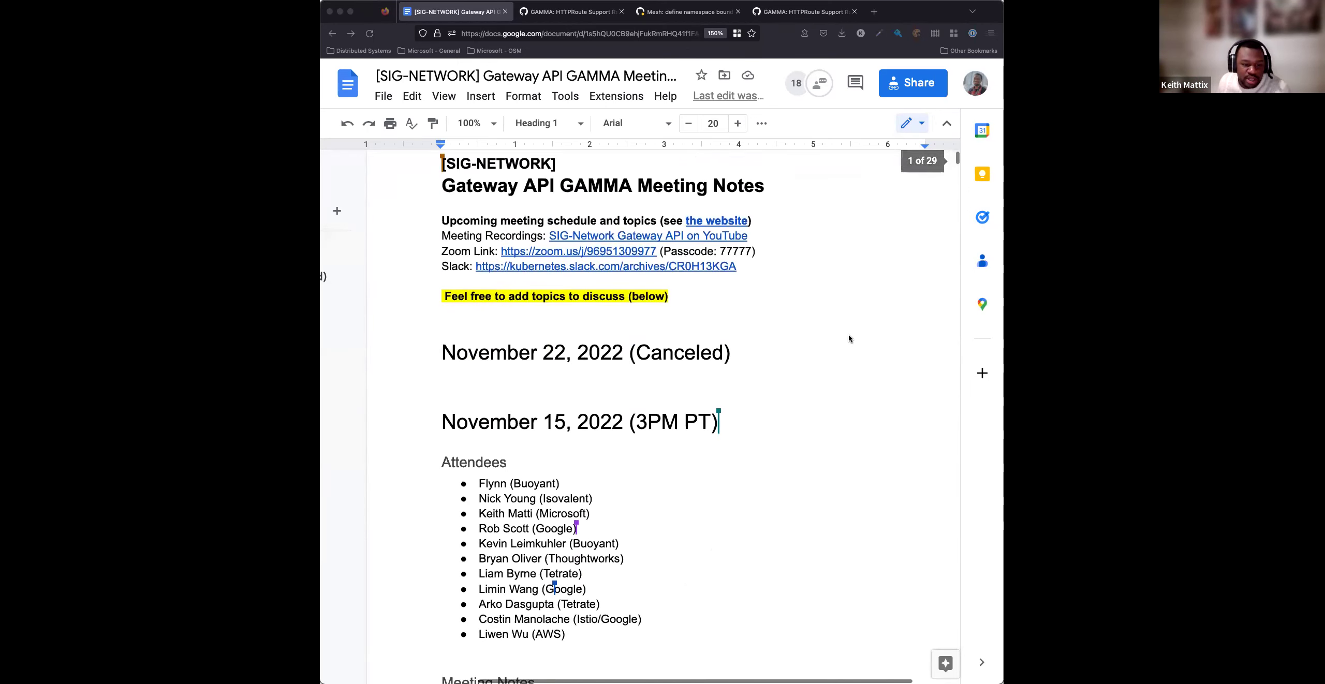